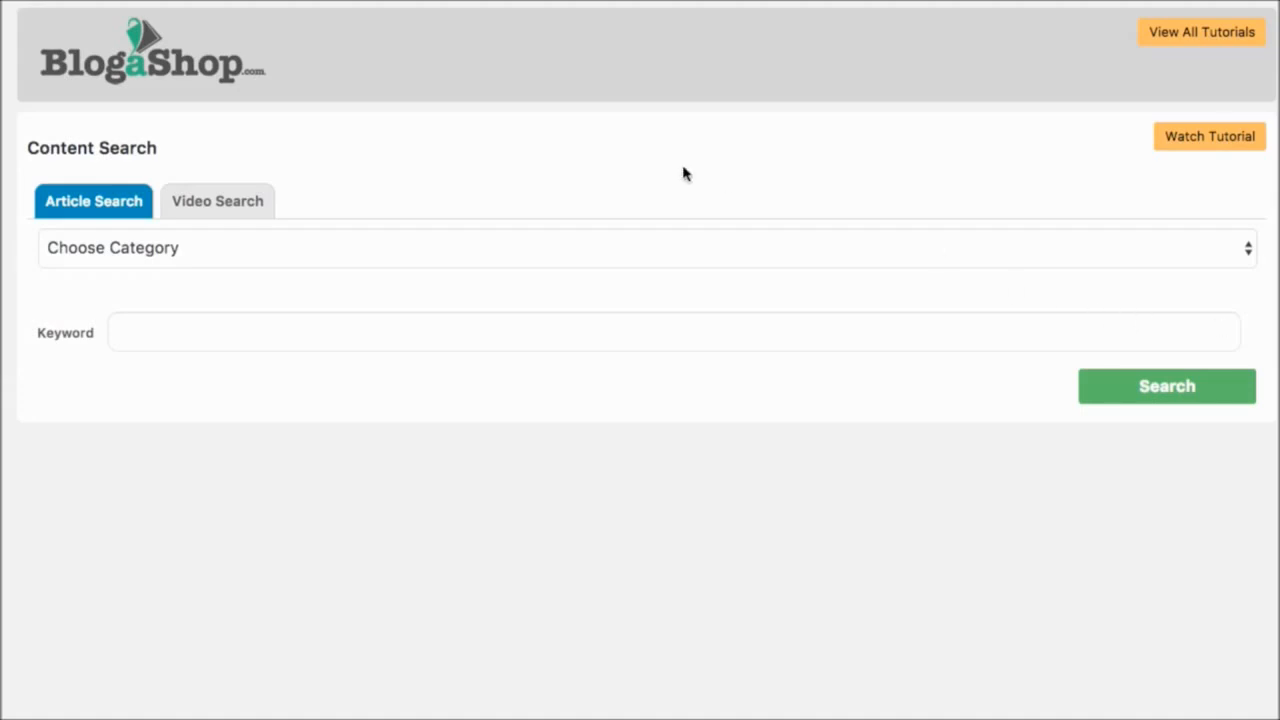
- Search for articles in the Health and Fitness category with only the Health and Fitness subcategory ticked
scroll(684, 174, "down", 1)
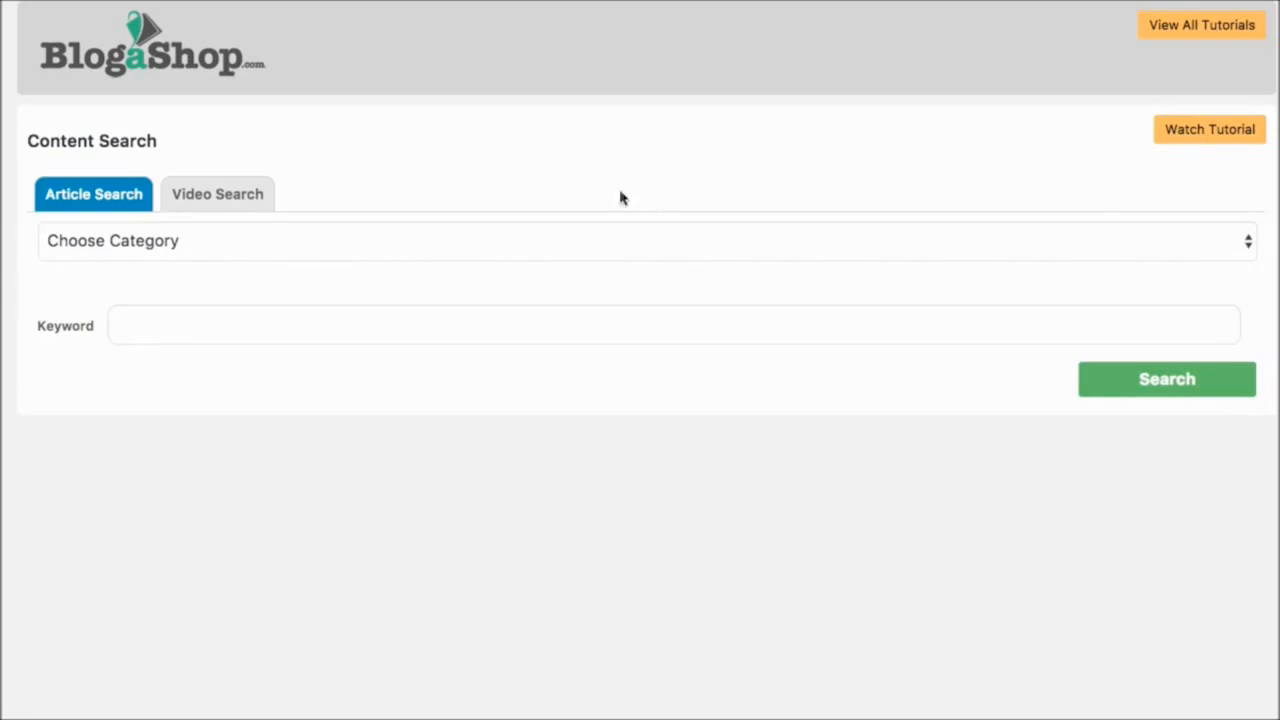
left_click(188, 249)
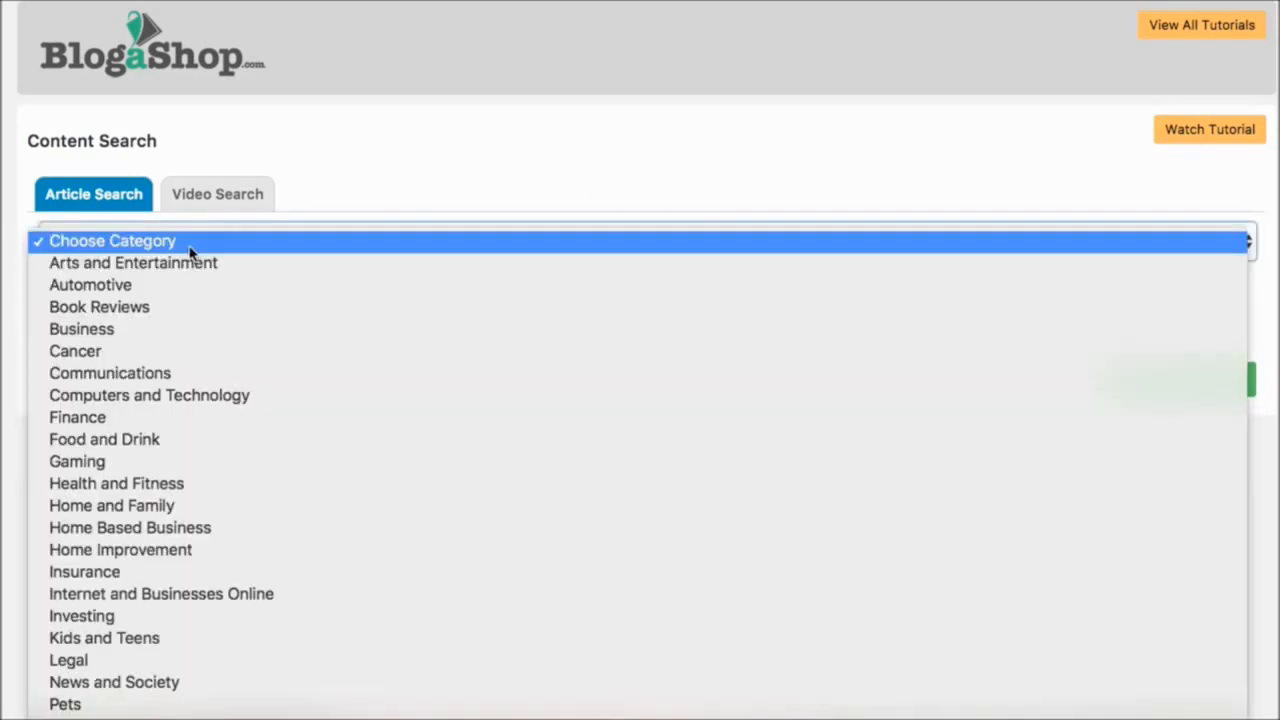
left_click(184, 487)
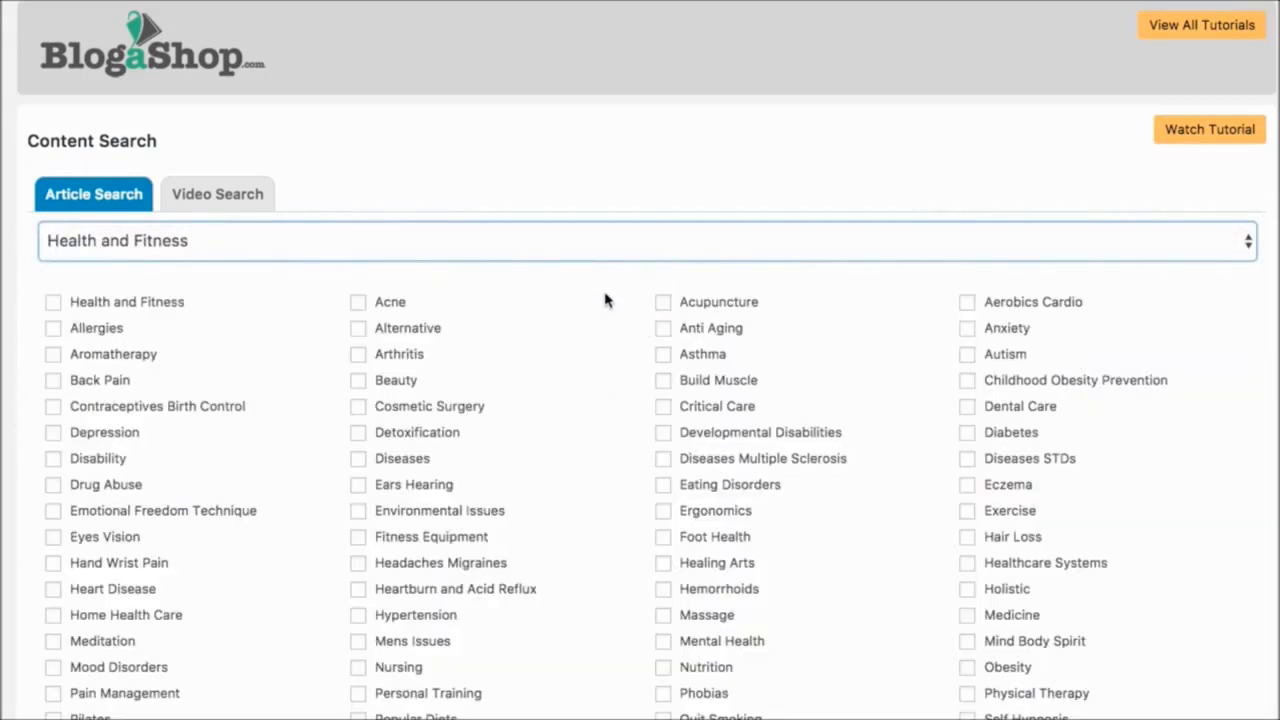
scroll(605, 299, "down", 3)
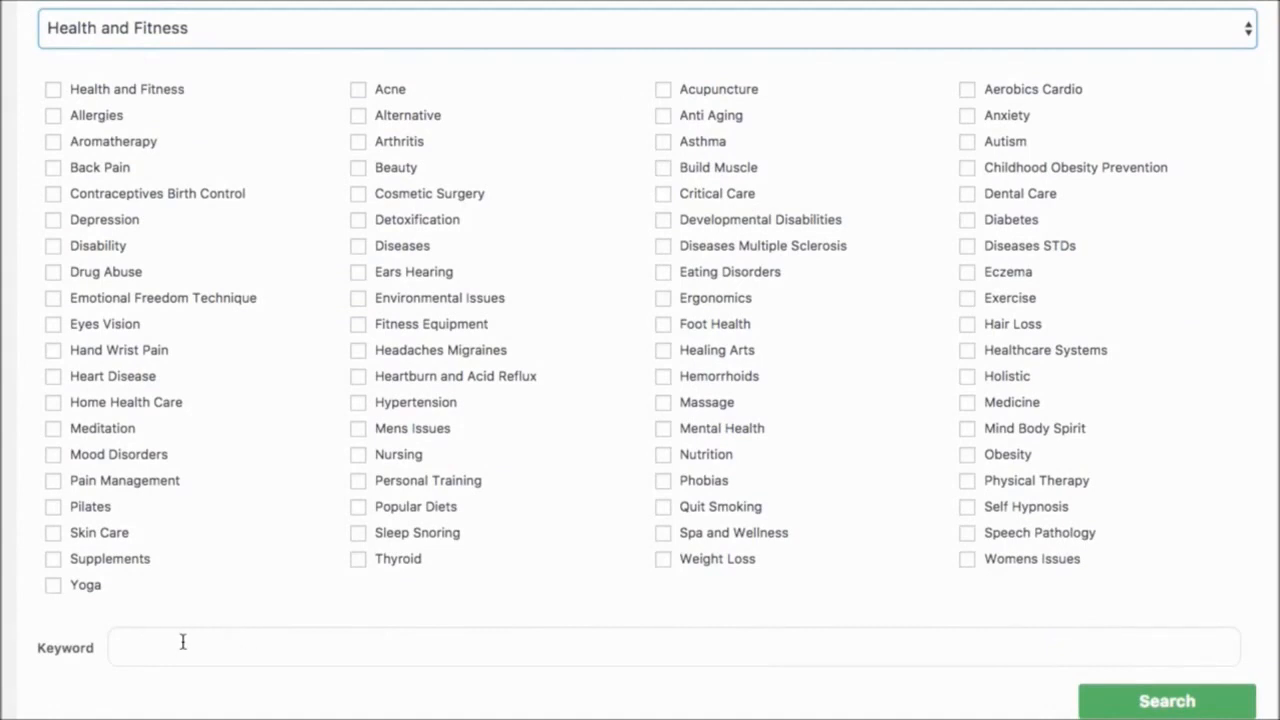
left_click(54, 90)
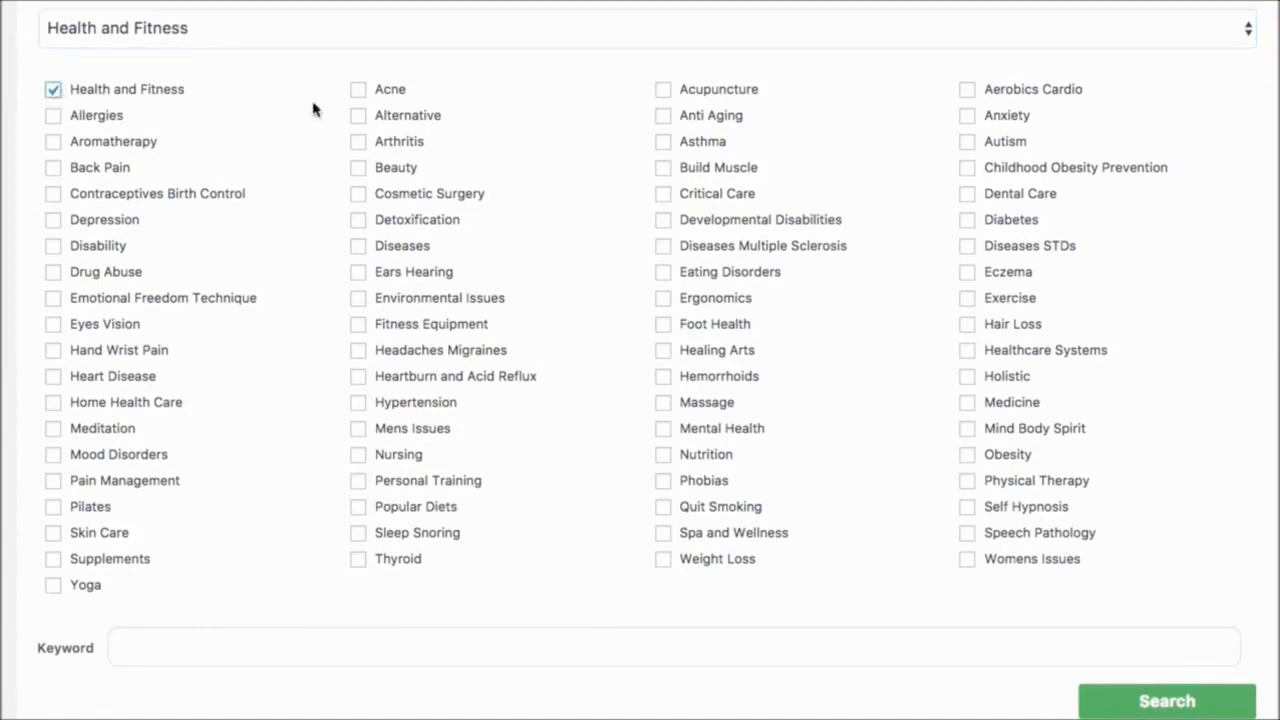
left_click(1151, 709)
- Preview the full text of the relationship therapy article and of "Food Poison and How To Deal With It" from the results
scroll(854, 584, "down", 8)
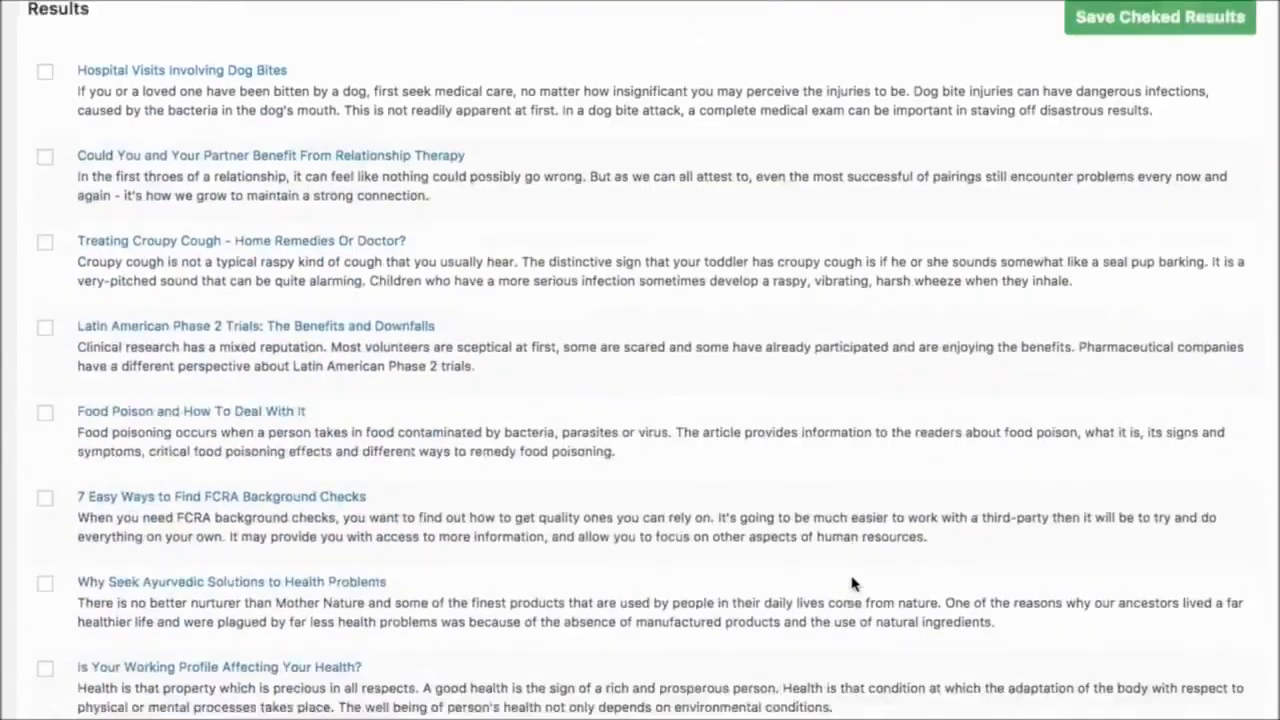
scroll(854, 584, "down", 3)
scroll(854, 584, "up", 5)
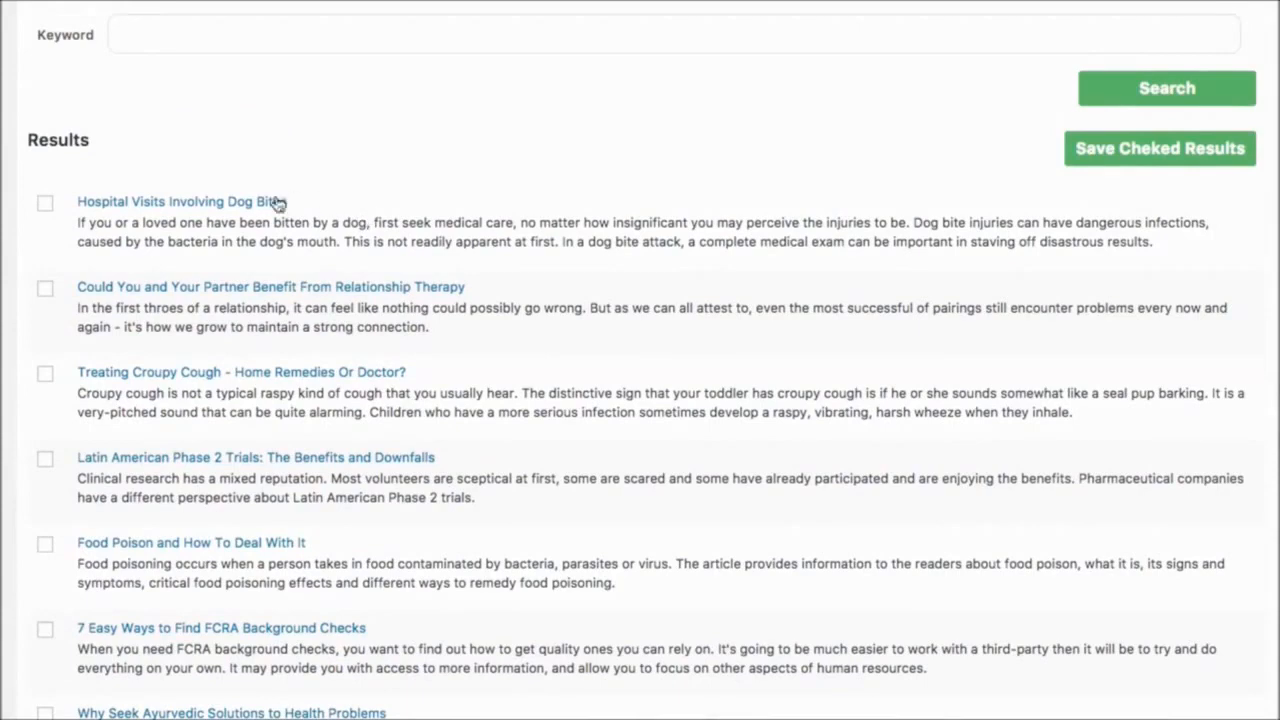
left_click(230, 288)
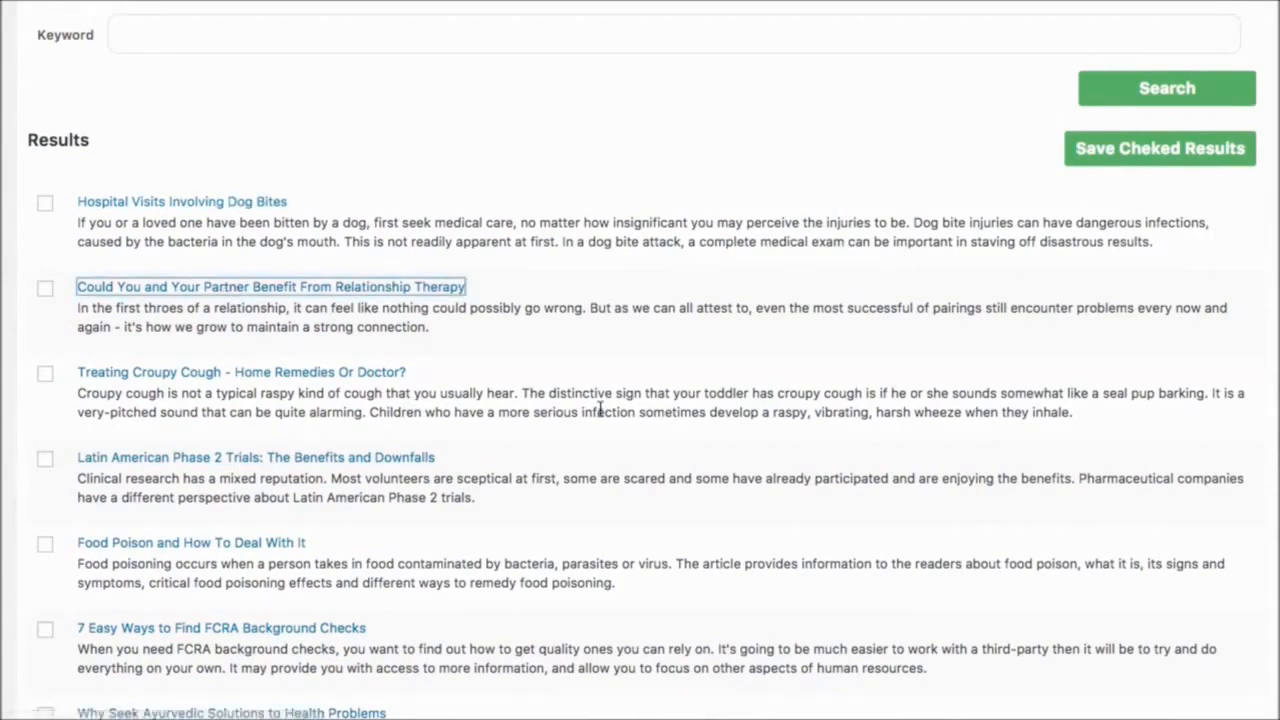
scroll(510, 327, "down", 6)
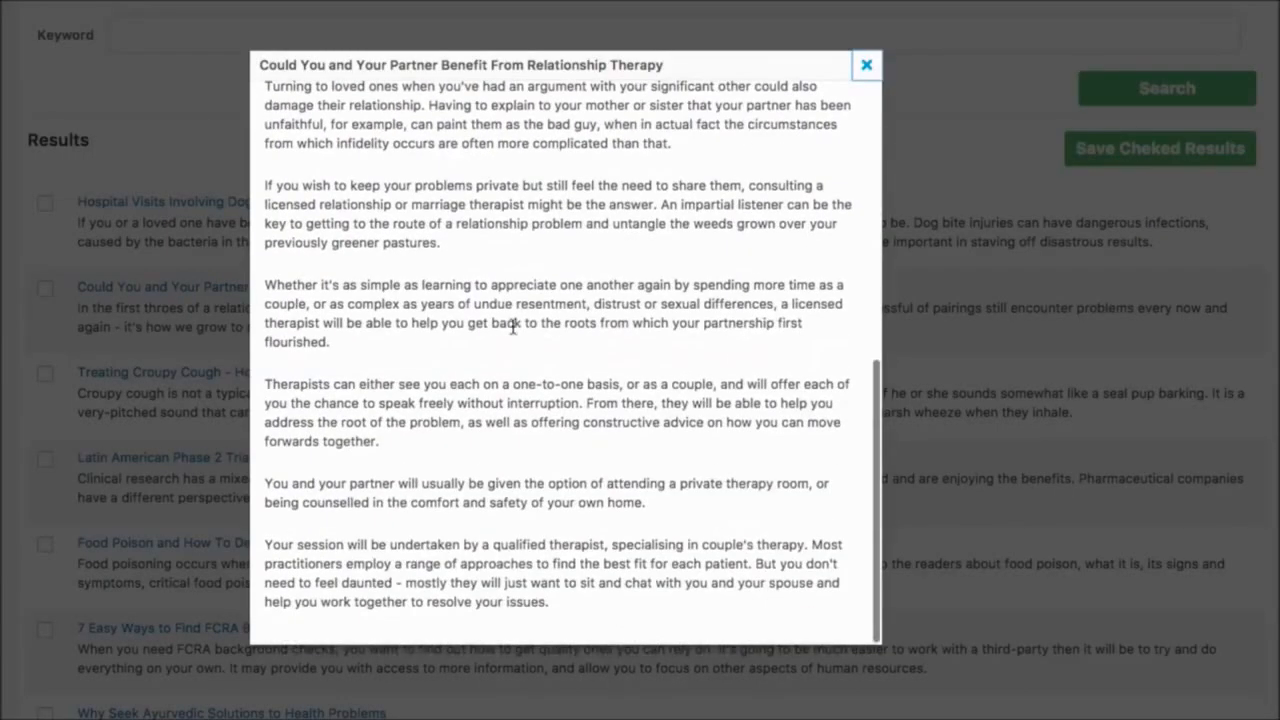
left_click(868, 66)
scroll(340, 390, "down", 1)
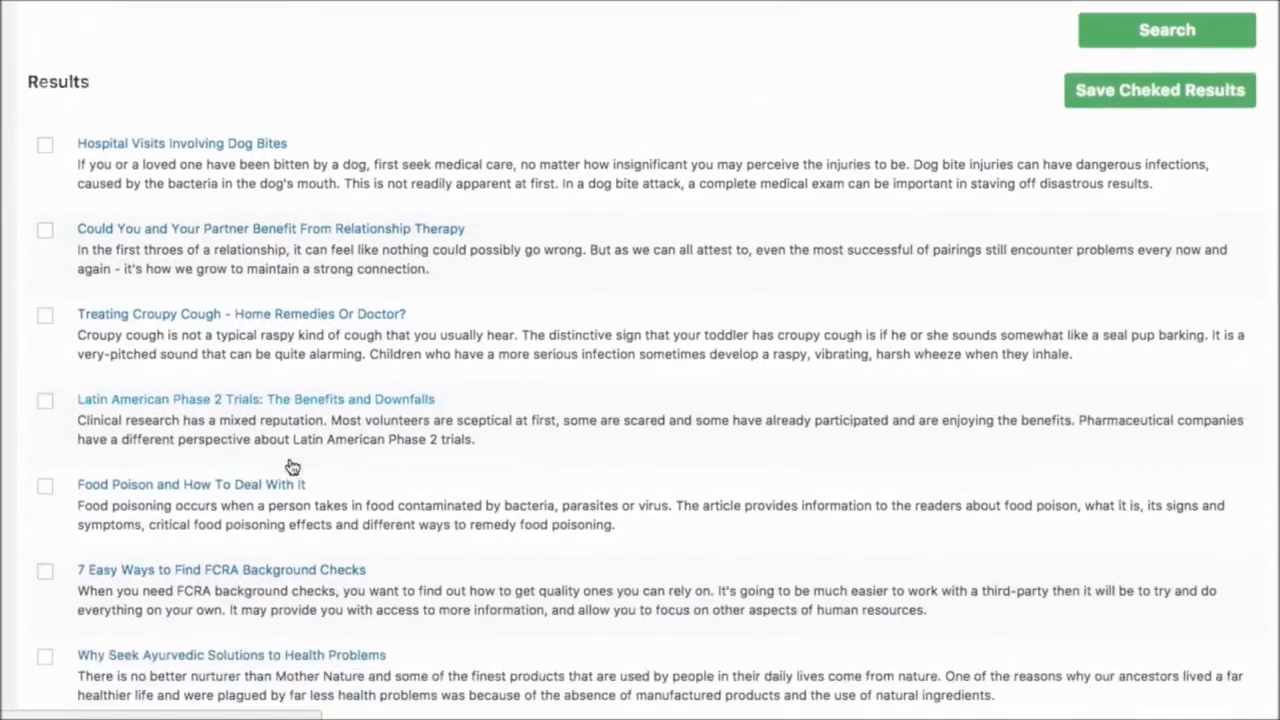
left_click(247, 485)
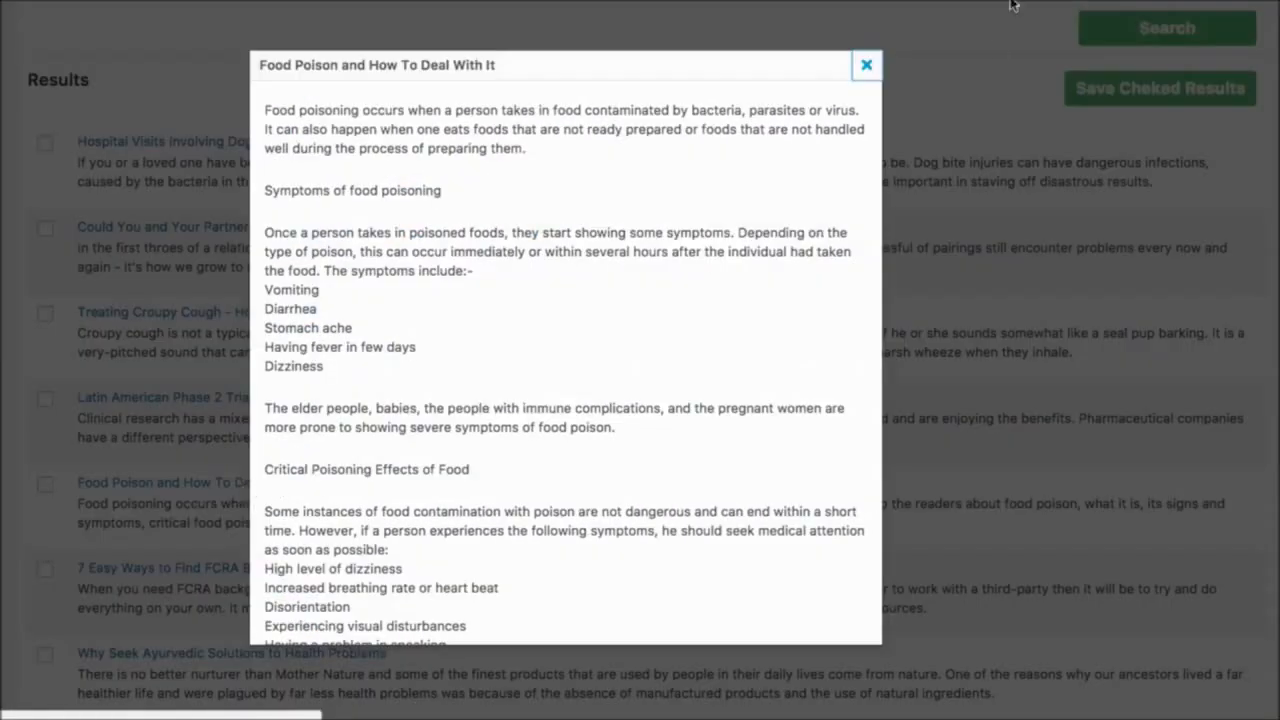
left_click(867, 65)
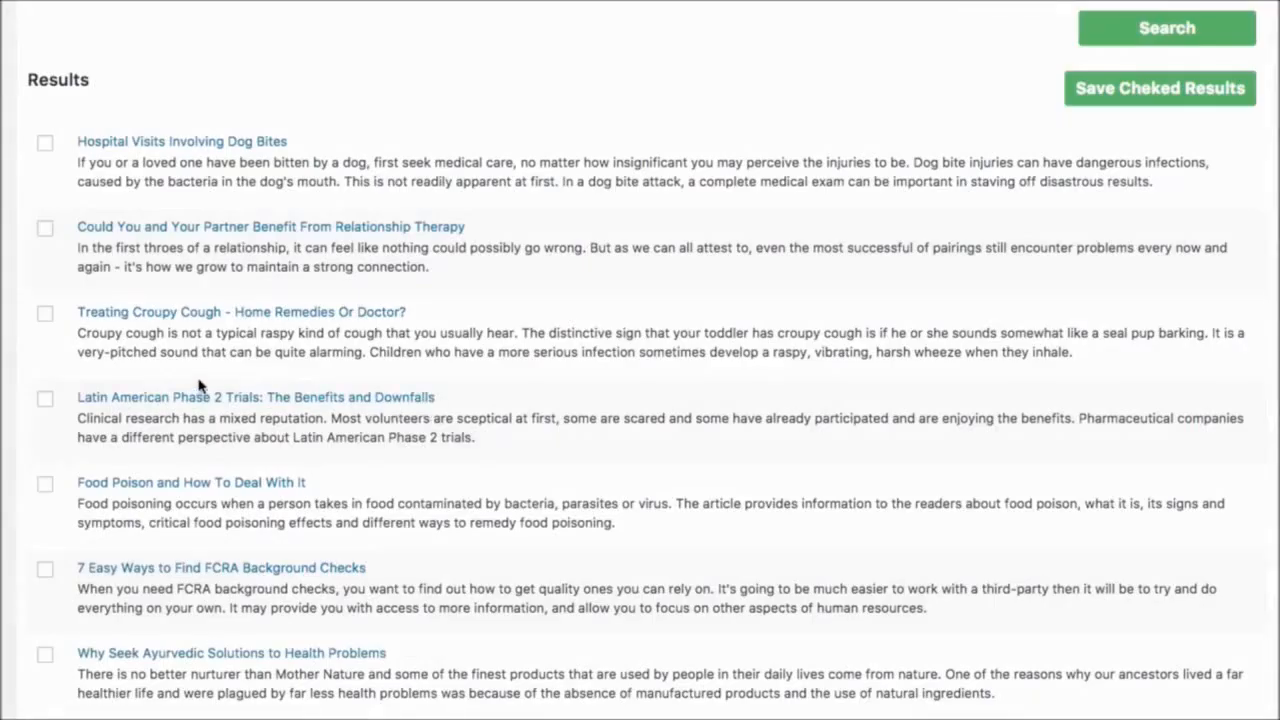
- Tick and save the article results on food poison, FCRA background checks, Ayurvedic solutions and working profile
scroll(131, 418, "down", 1)
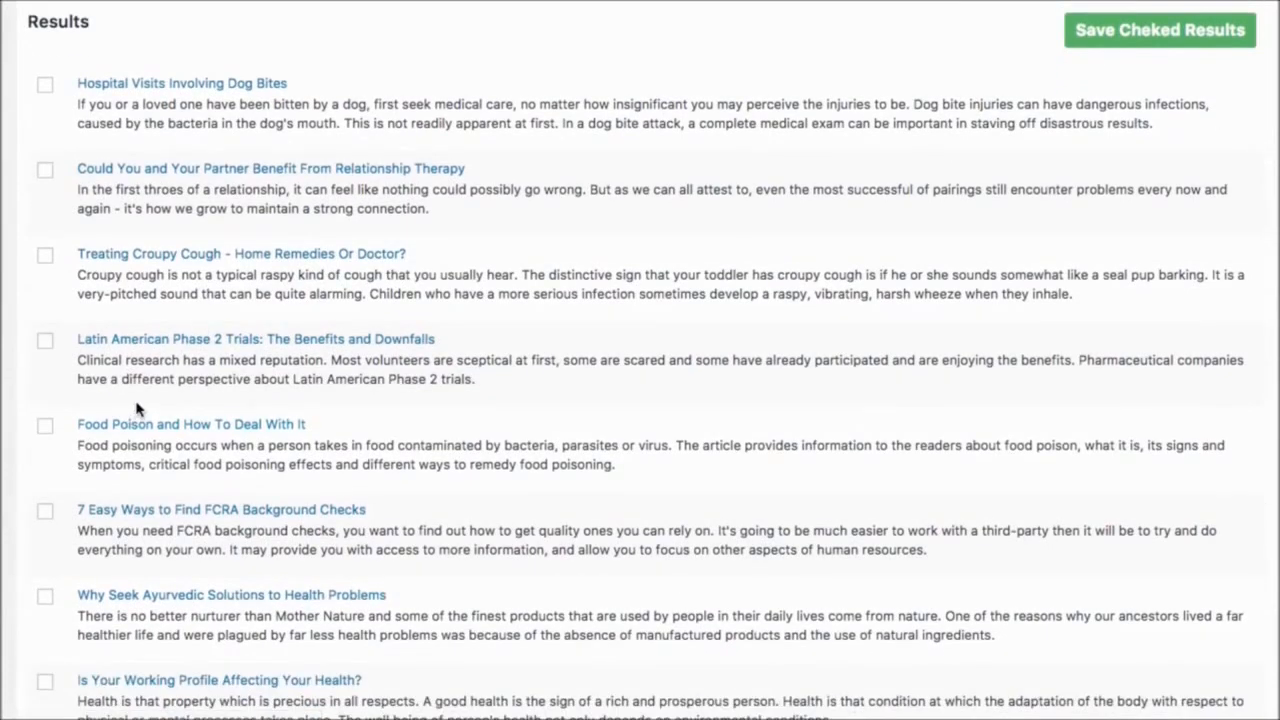
scroll(138, 409, "down", 1)
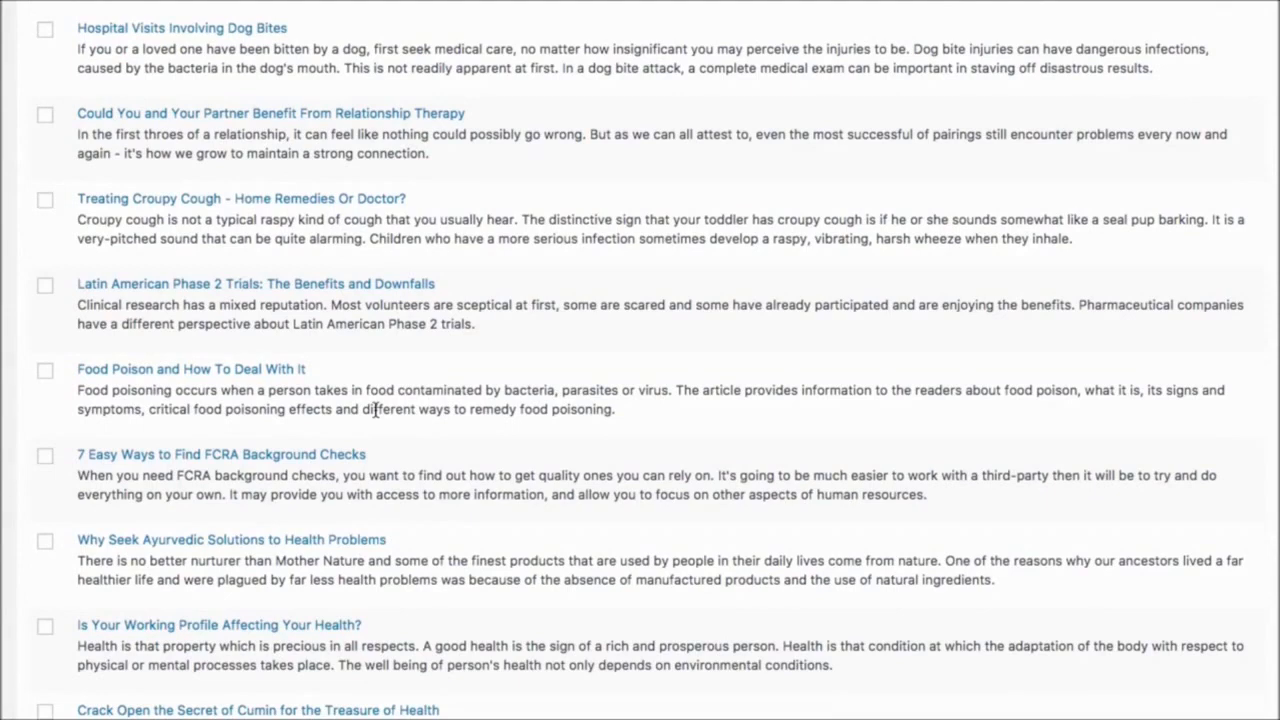
left_click(45, 456)
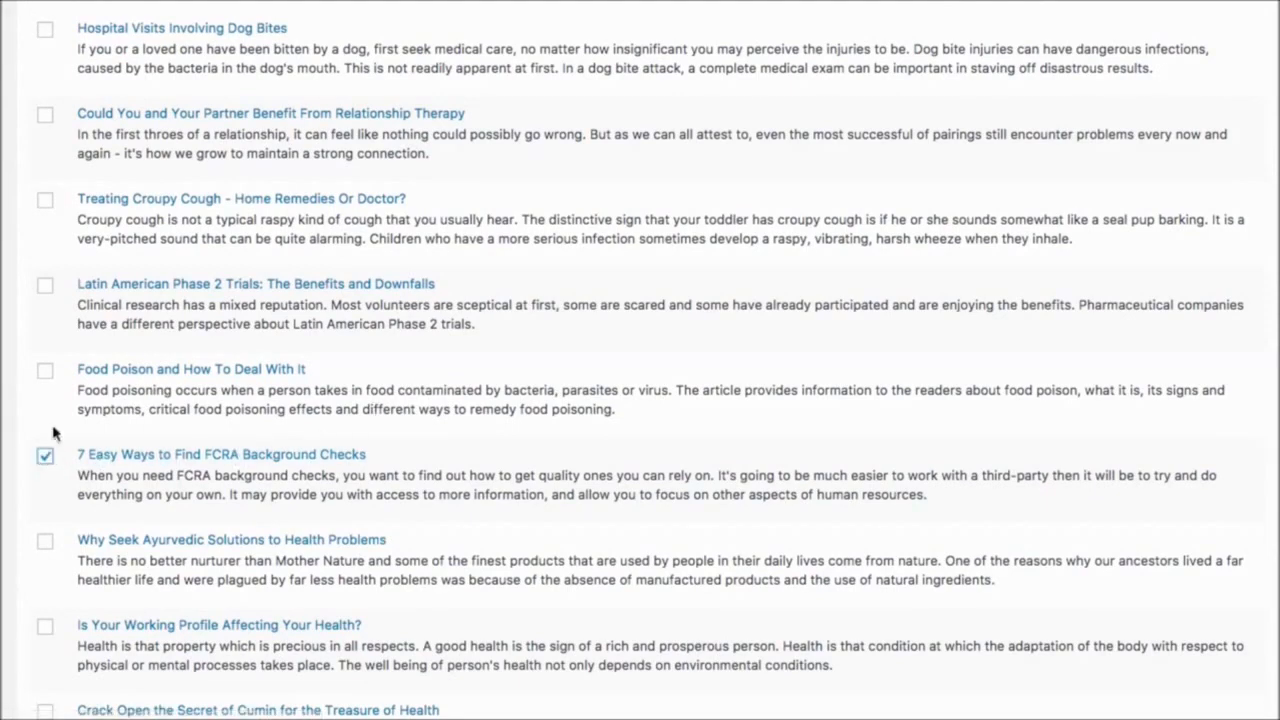
left_click(45, 370)
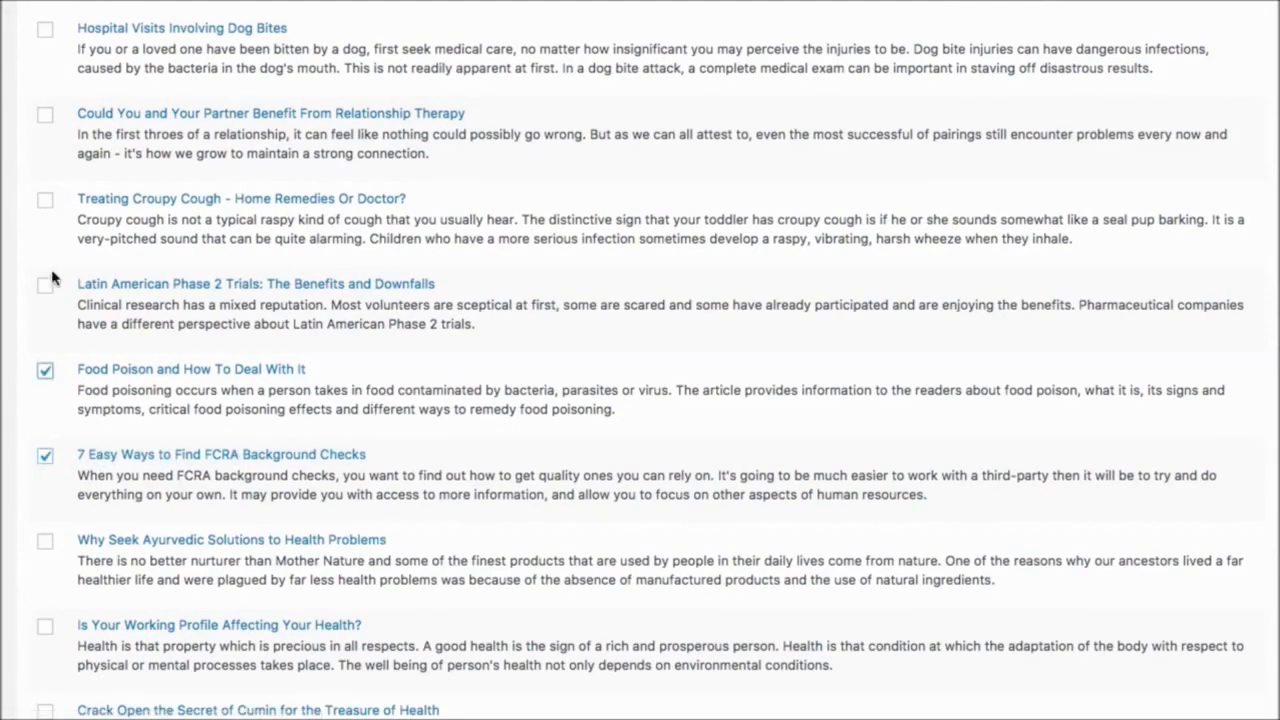
left_click(45, 541)
left_click(45, 627)
scroll(512, 420, "up", 5)
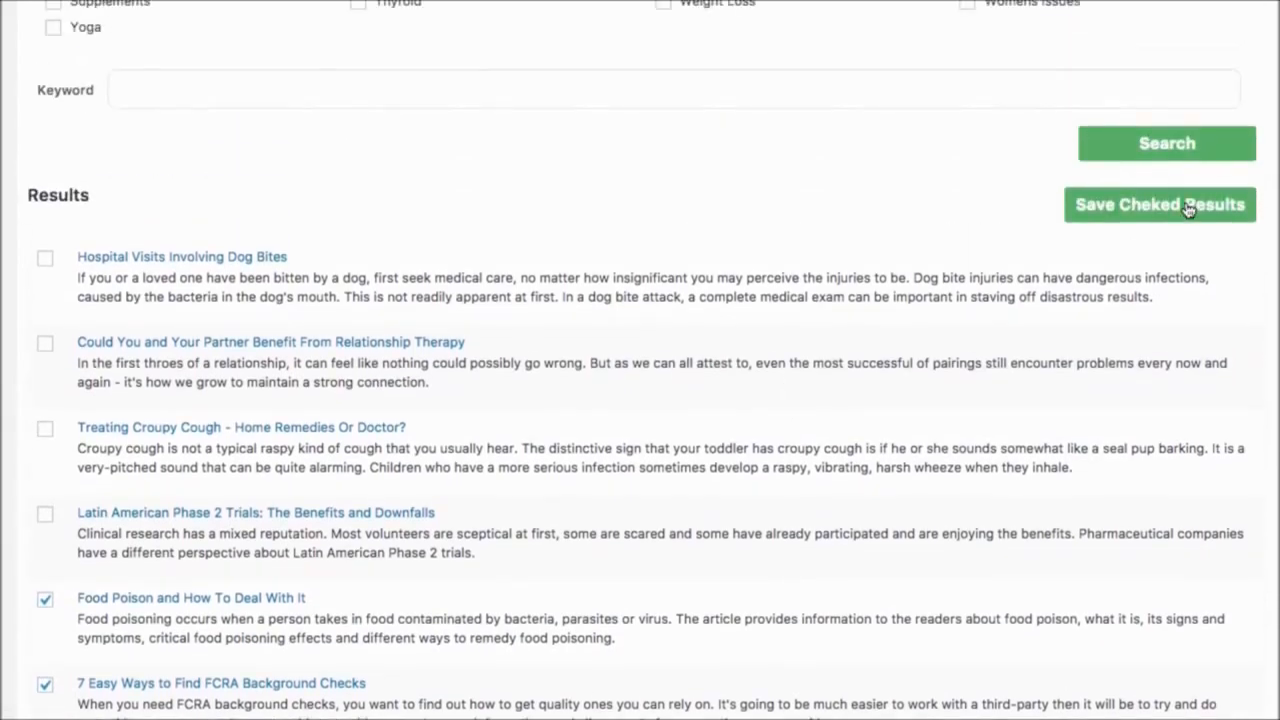
scroll(533, 278, "up", 10)
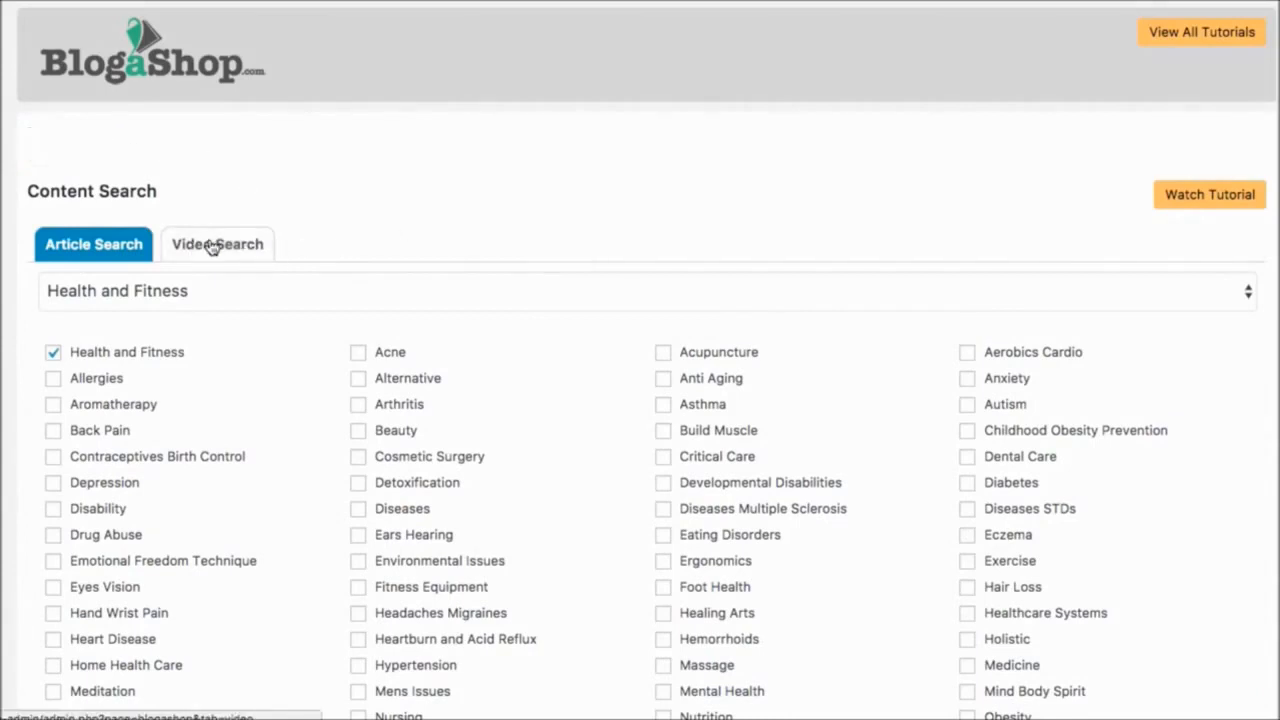
- Run a video search for the keyword Fitness
left_click(229, 211)
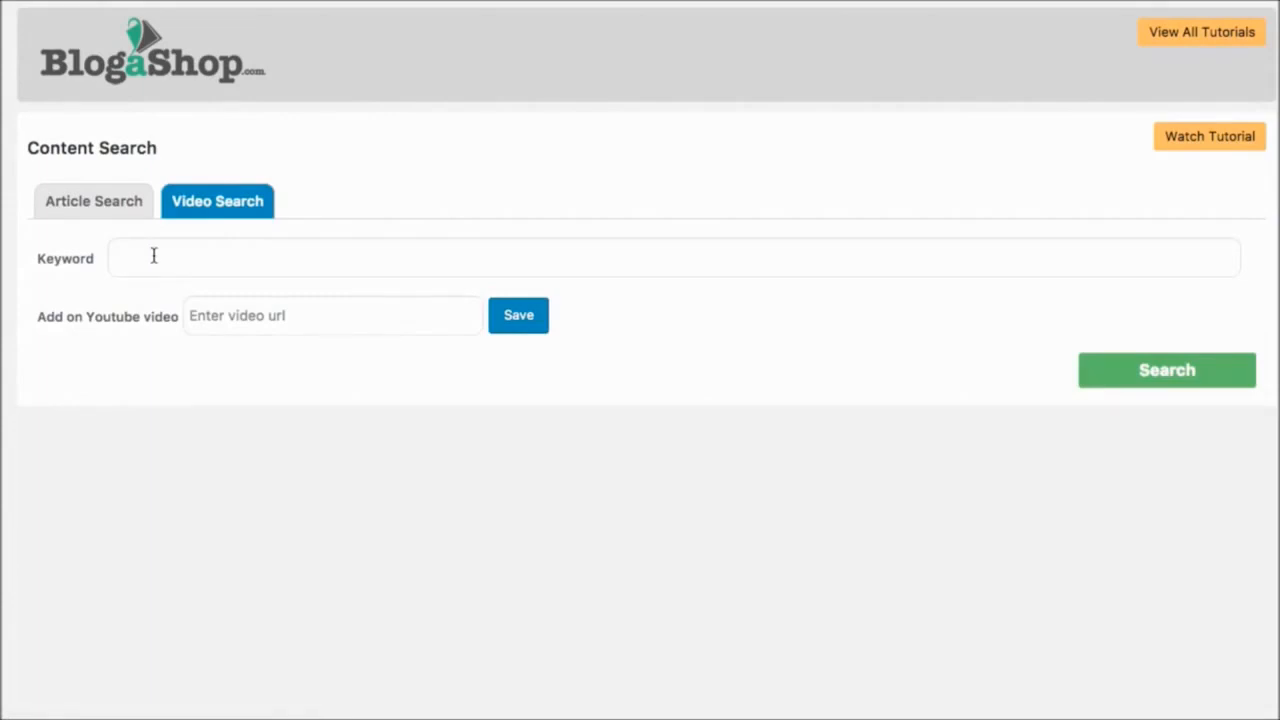
left_click(154, 256)
type("Fitness")
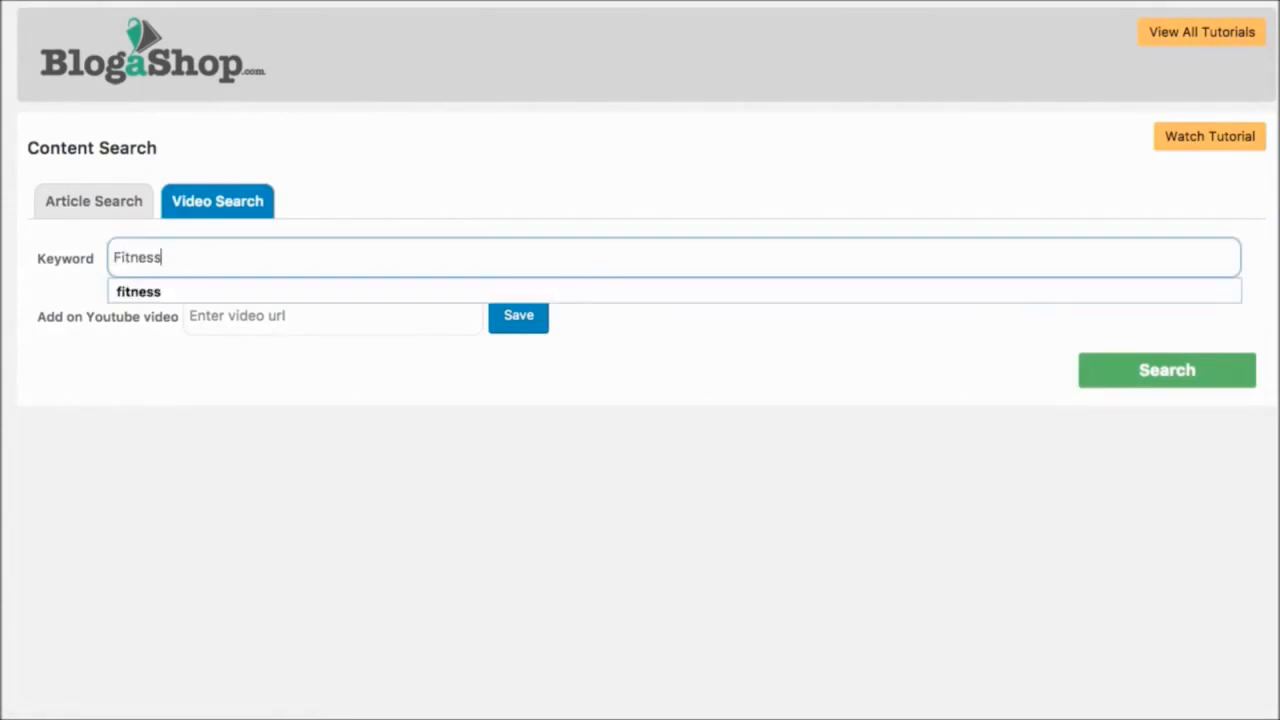
left_click(1231, 386)
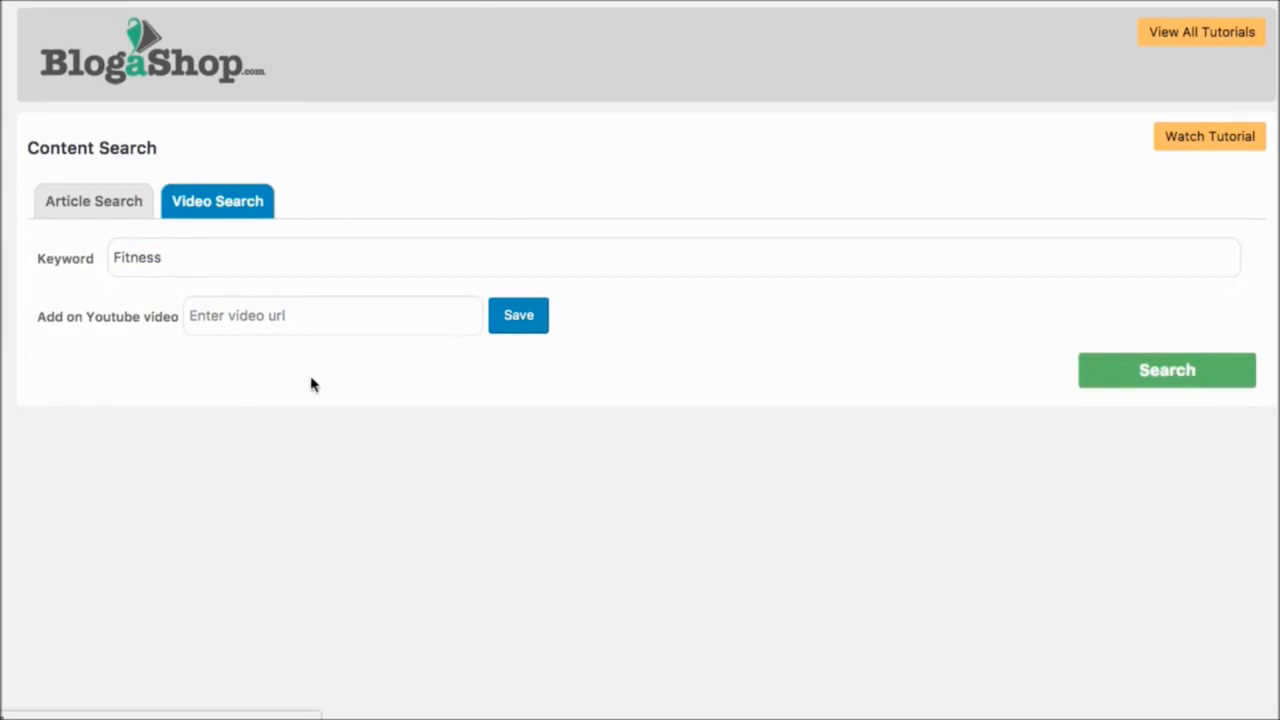
- Tick and save the video results "fitness" and "Fitness und andere Sportarten verbinden - ist das möglich?"
scroll(310, 385, "down", 5)
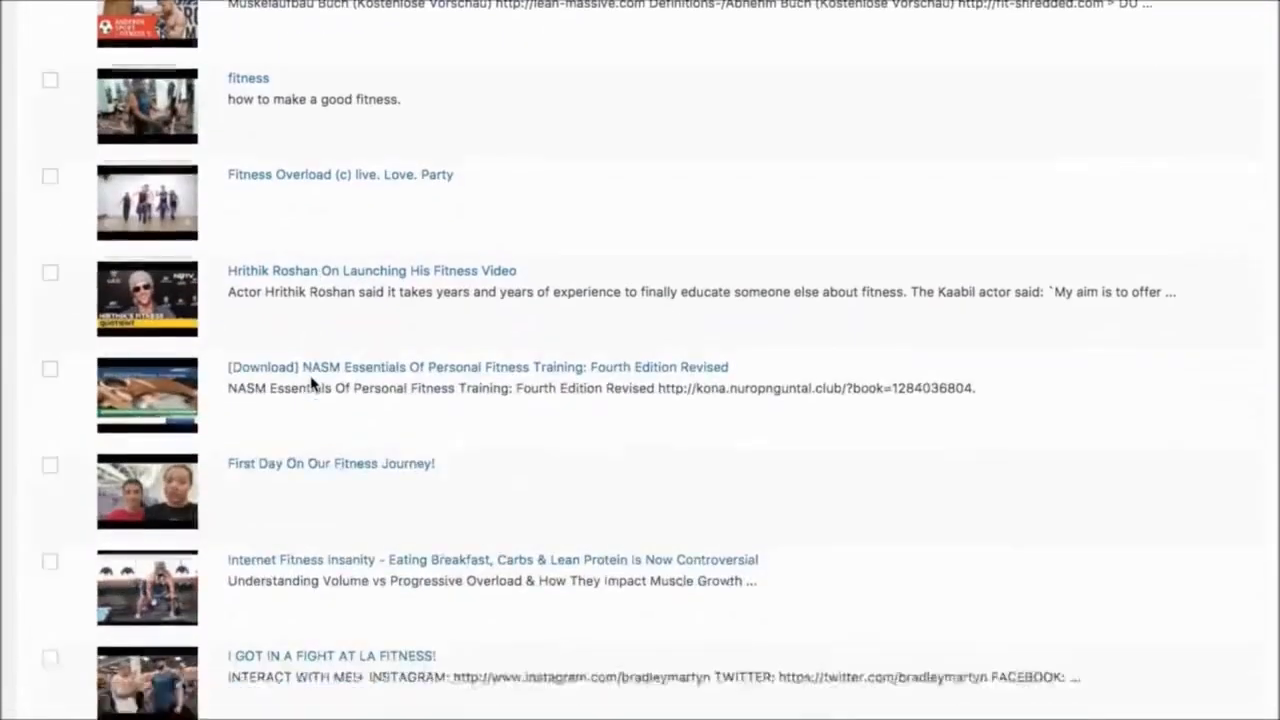
scroll(311, 383, "up", 3)
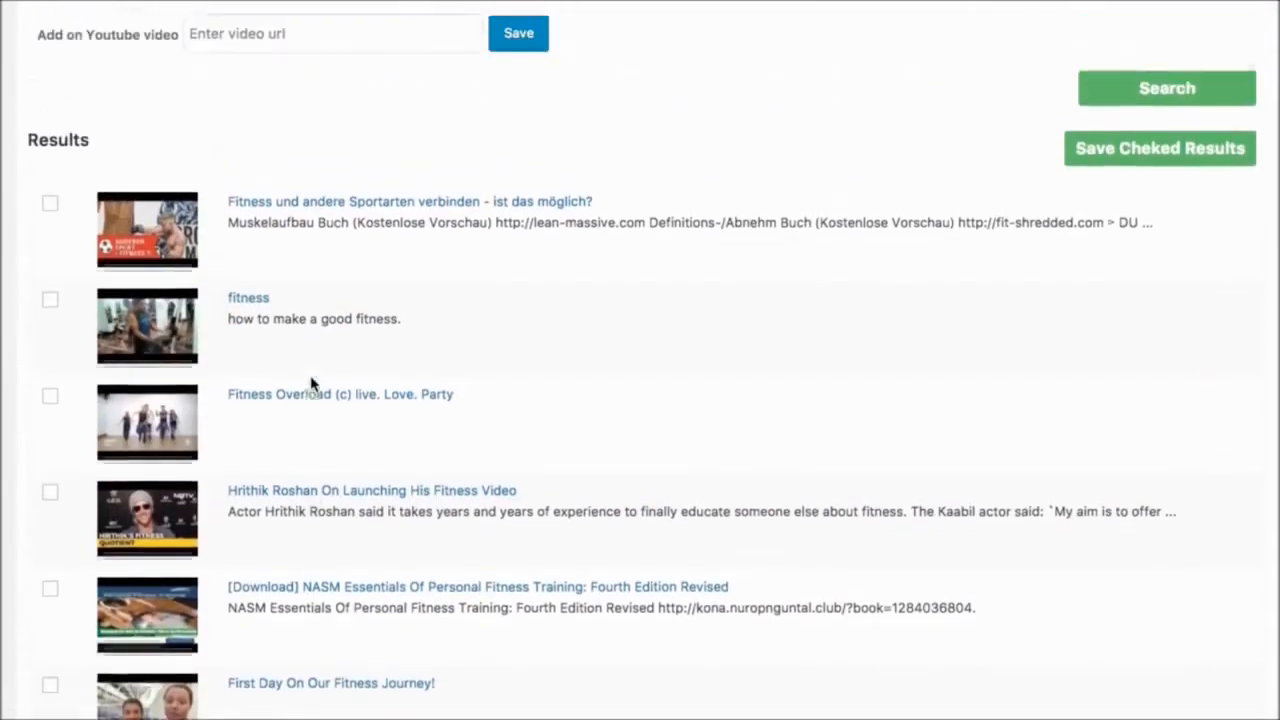
left_click(50, 356)
left_click(50, 260)
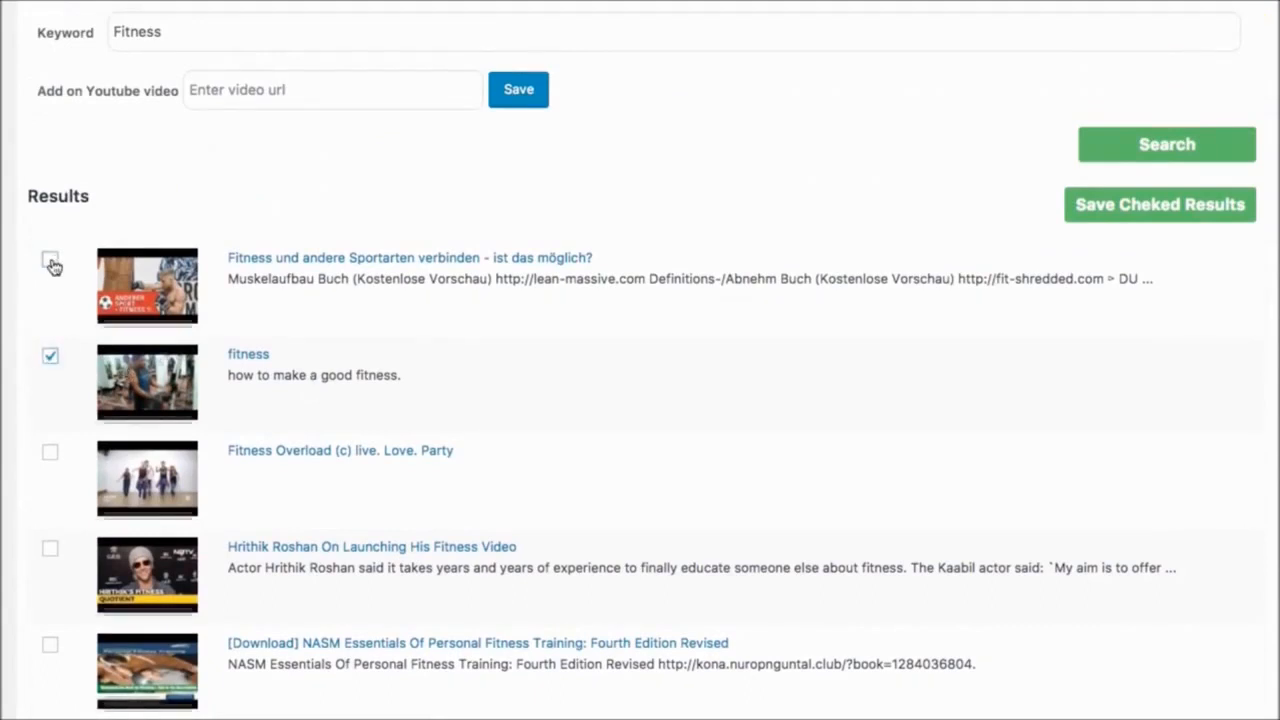
left_click(1120, 208)
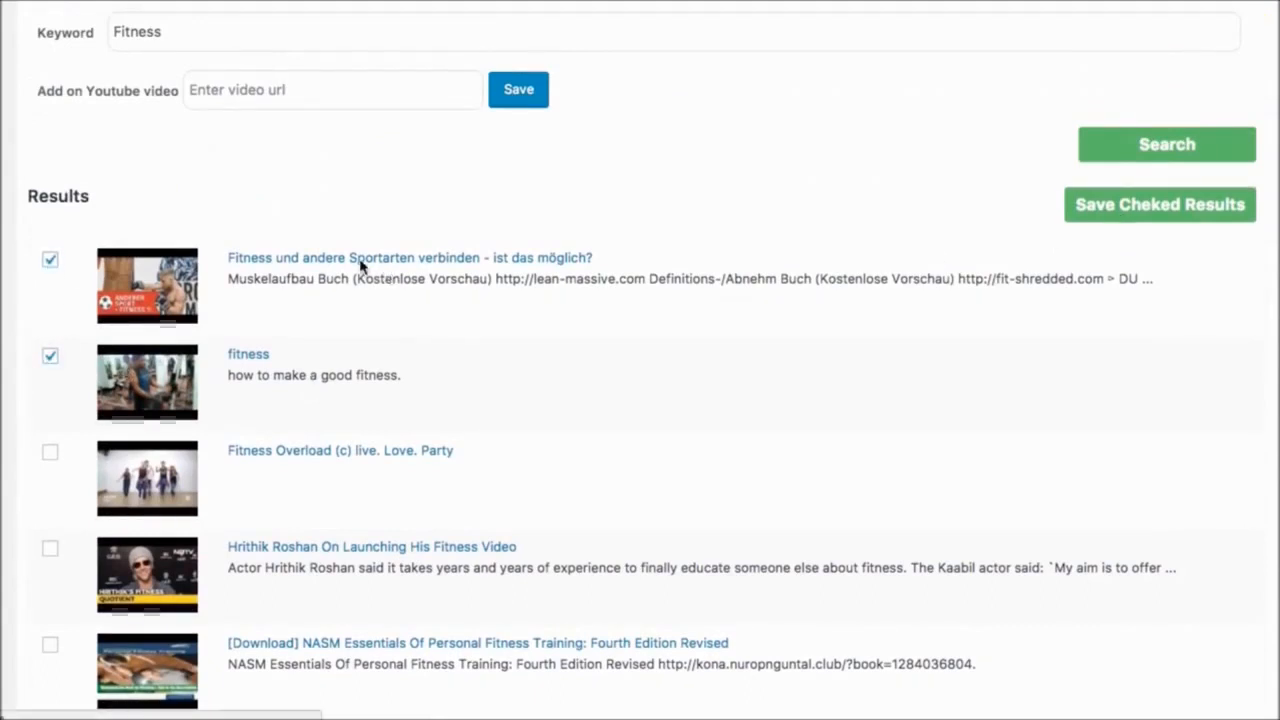
scroll(386, 211, "down", 1)
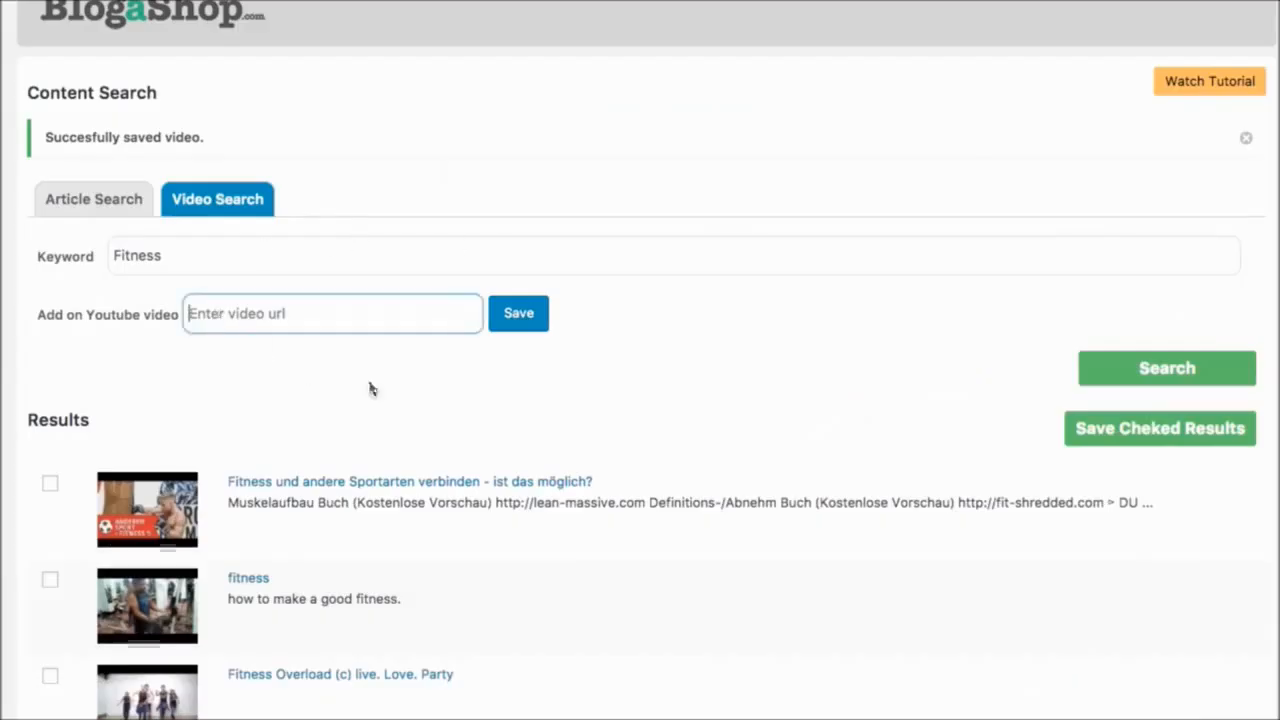
type("https://www.youtube.com/watch?v=ut4x_24xIQo")
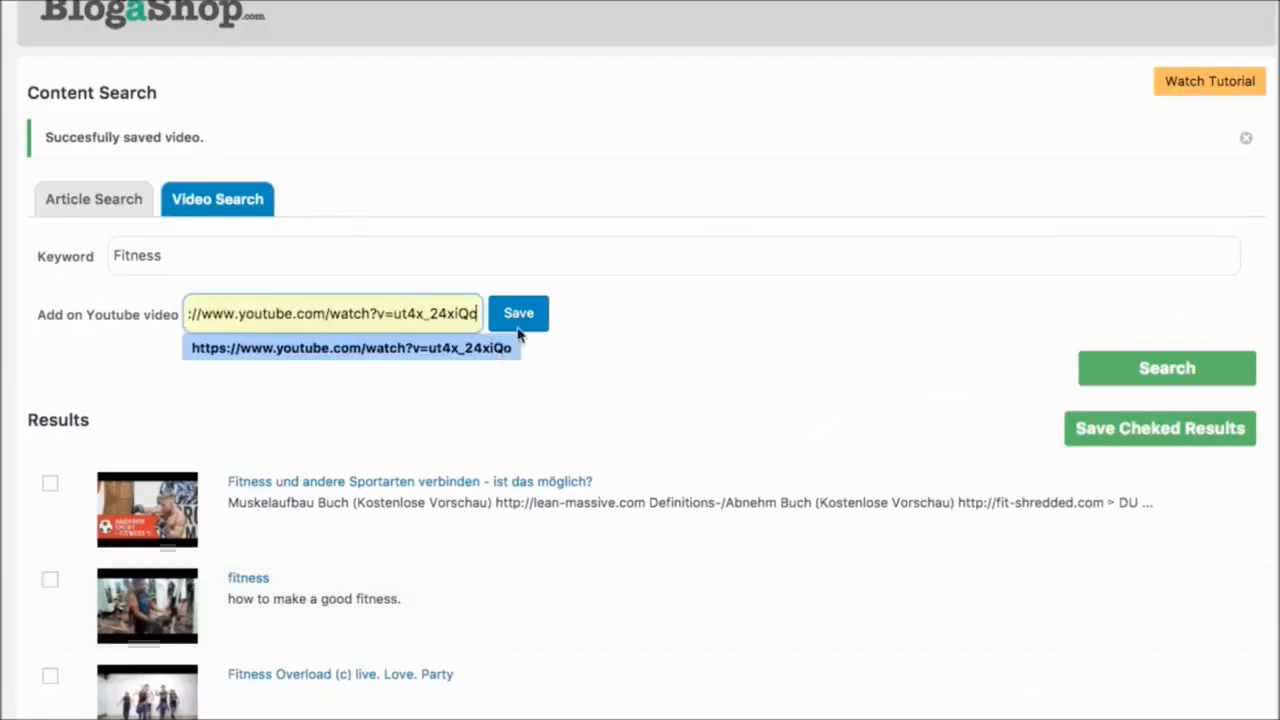
left_click(513, 323)
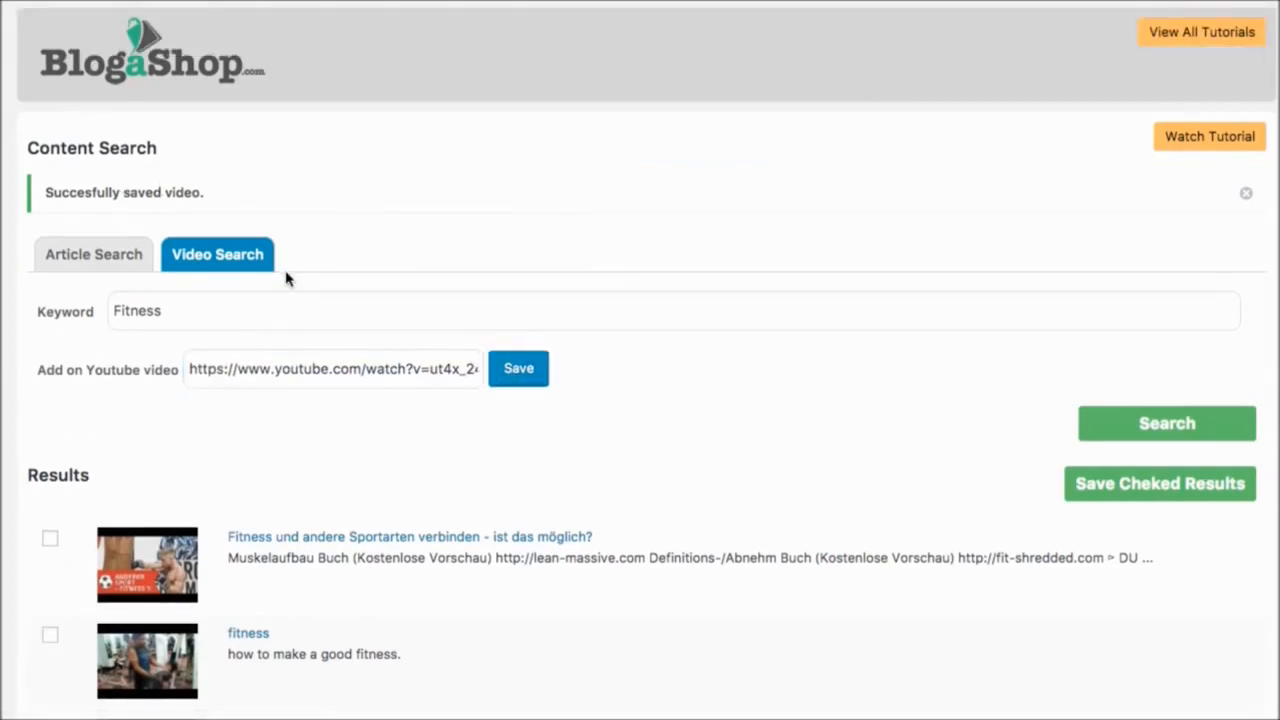
- Check the saved articles and videos, and convert the article "Is Your Working Profile Affecting Your Health?" to a post
scroll(324, 271, "down", 2)
scroll(326, 268, "down", 1)
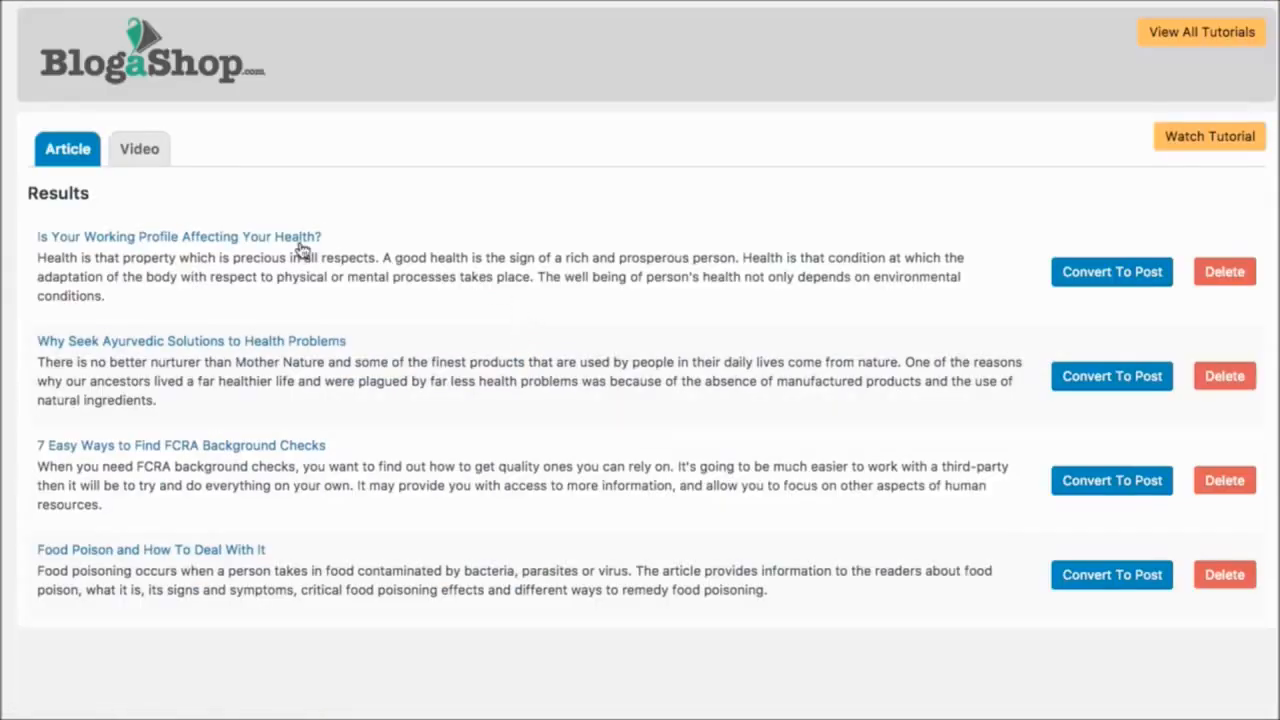
left_click(146, 152)
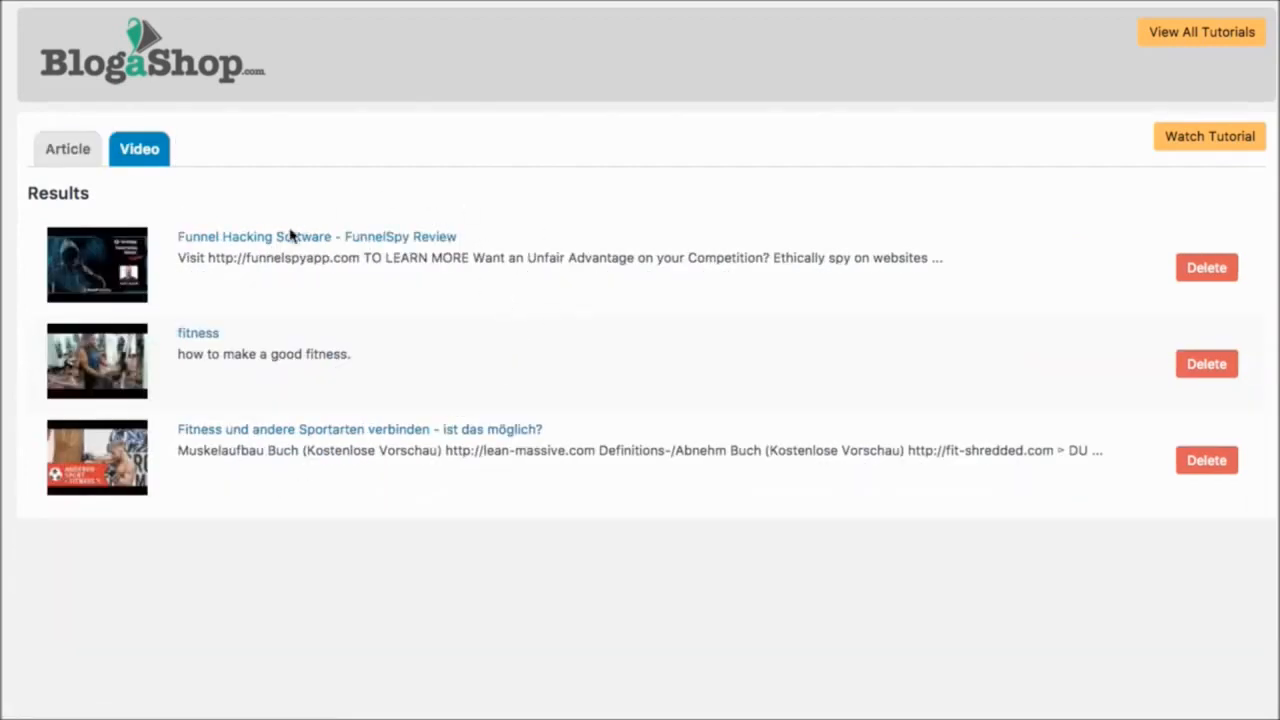
left_click(80, 158)
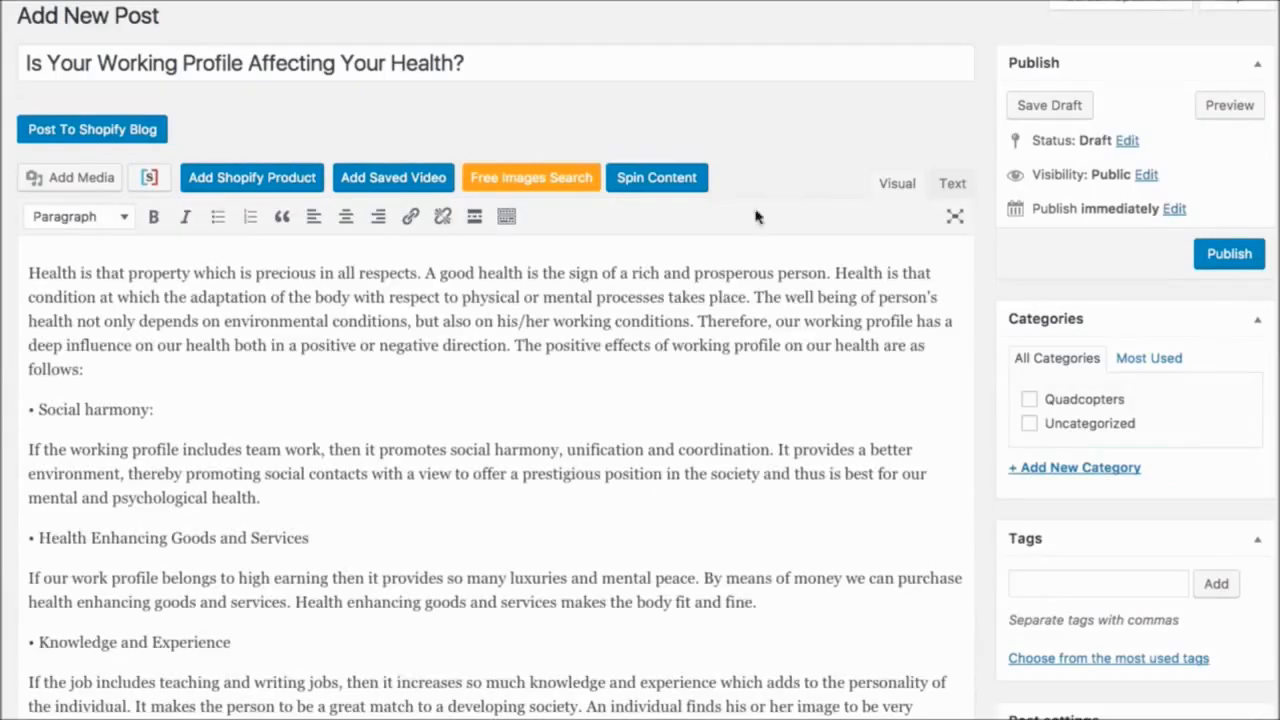
- Look over the converted article and set diet-1.jpg from the media library as the post's featured image
scroll(508, 431, "down", 15)
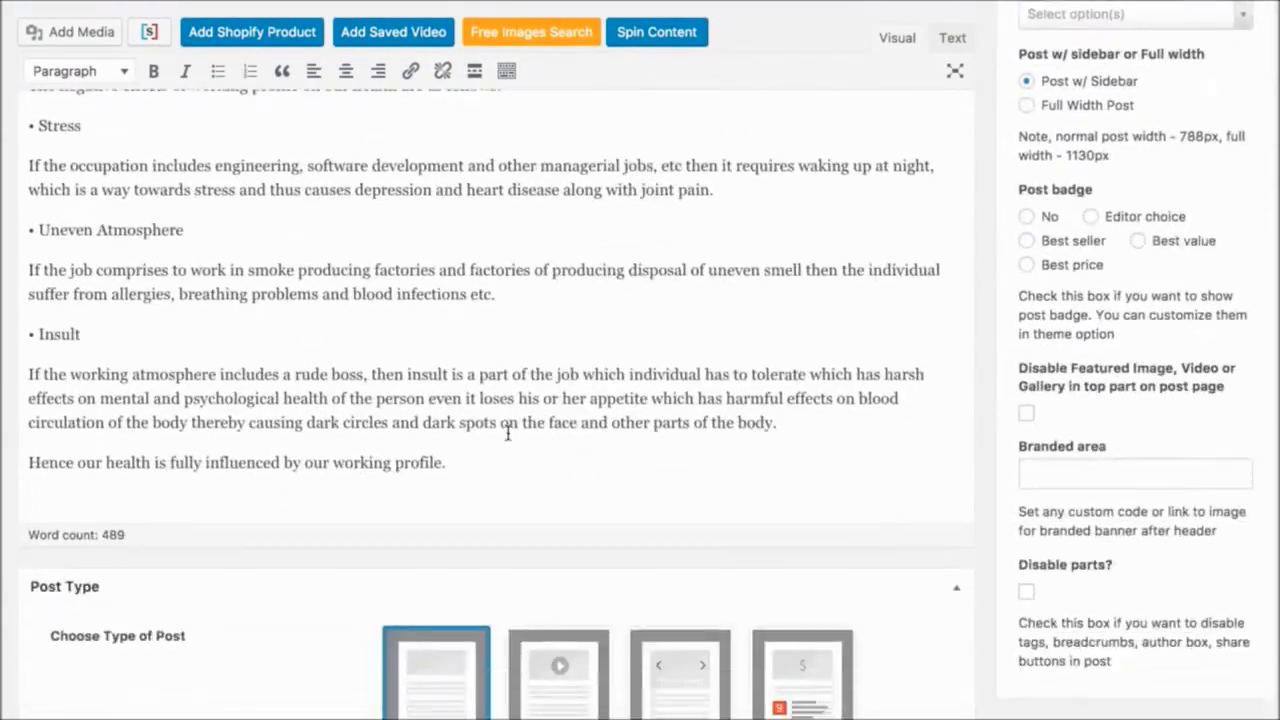
scroll(508, 431, "up", 14)
scroll(508, 431, "up", 1)
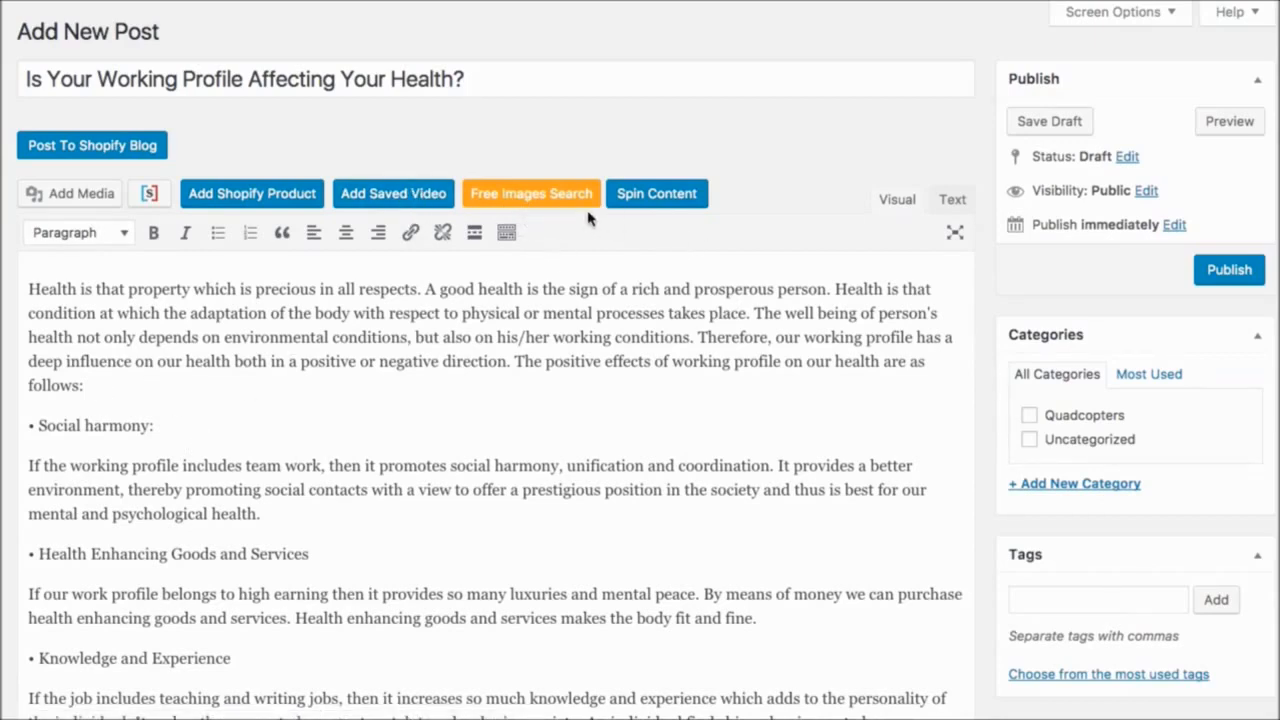
scroll(784, 320, "down", 3)
scroll(785, 320, "down", 10)
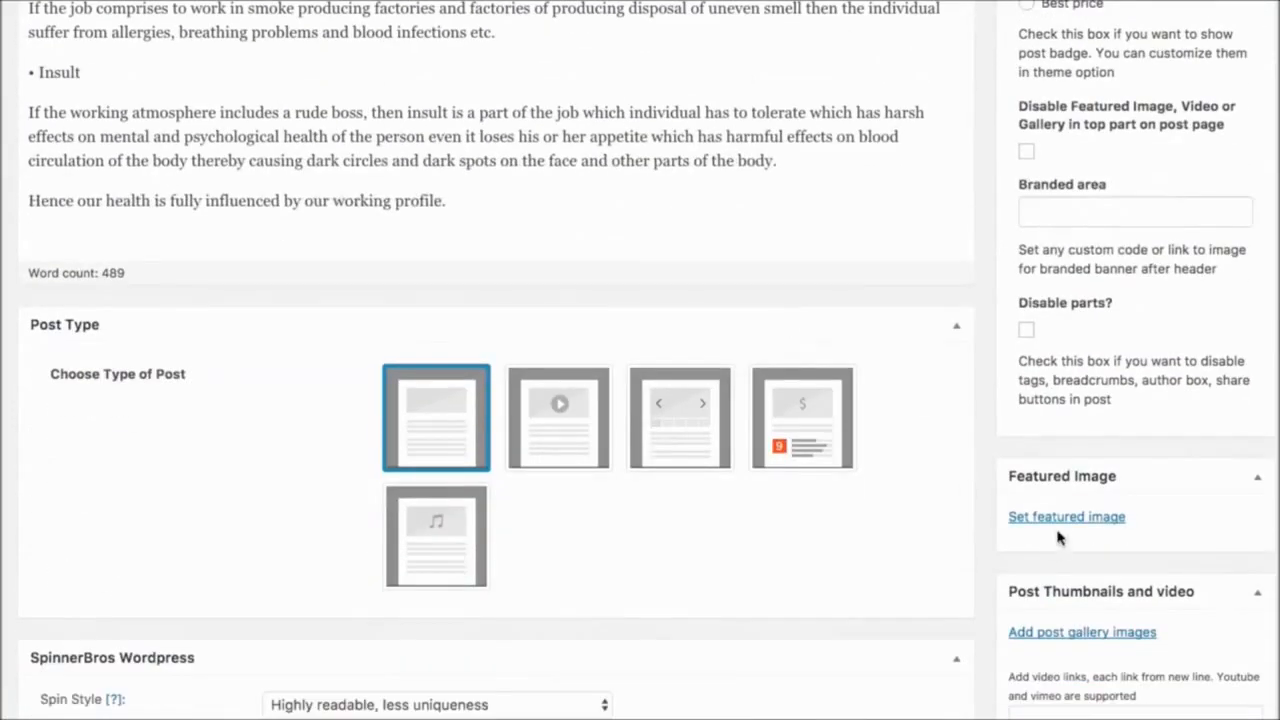
left_click(1062, 517)
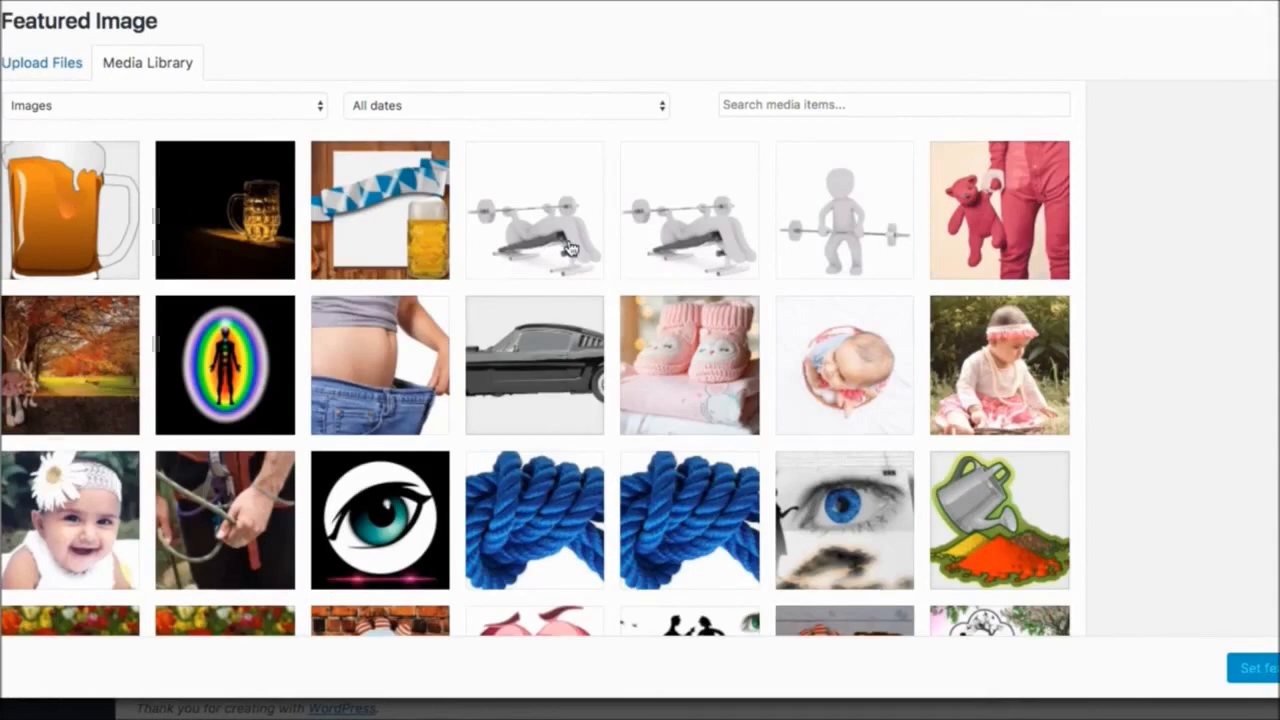
scroll(247, 253, "down", 2)
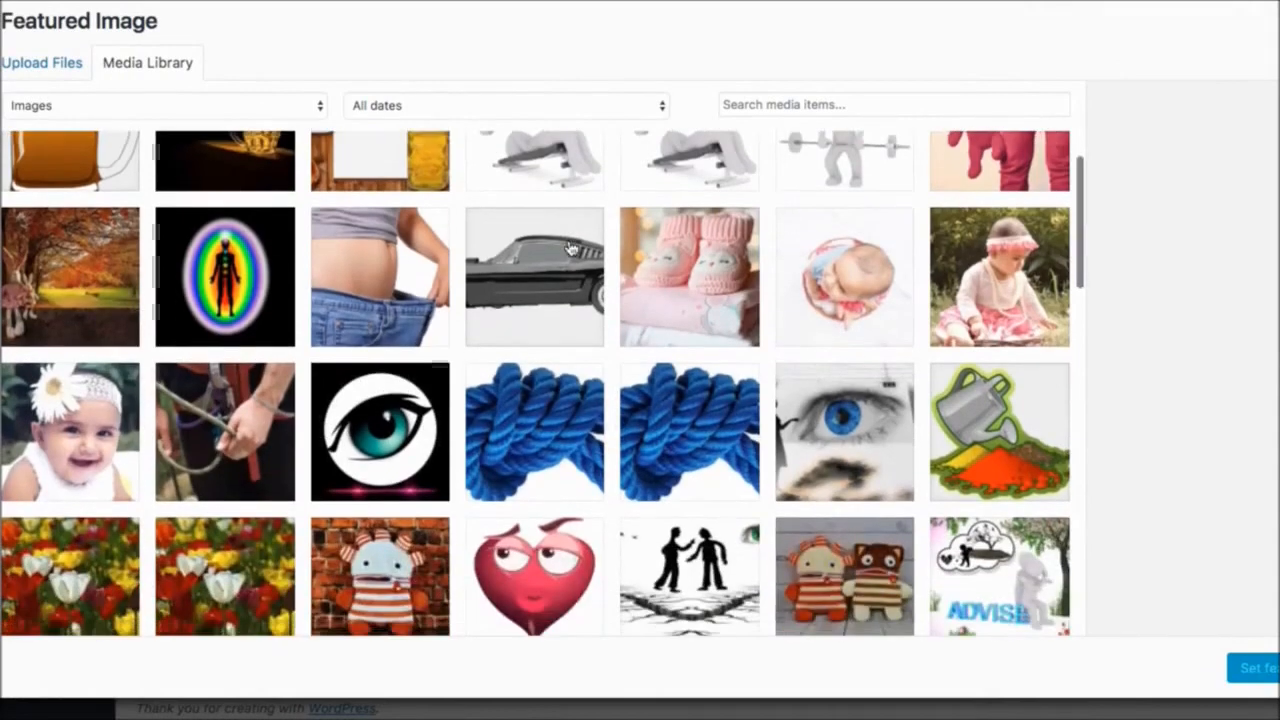
left_click(373, 272)
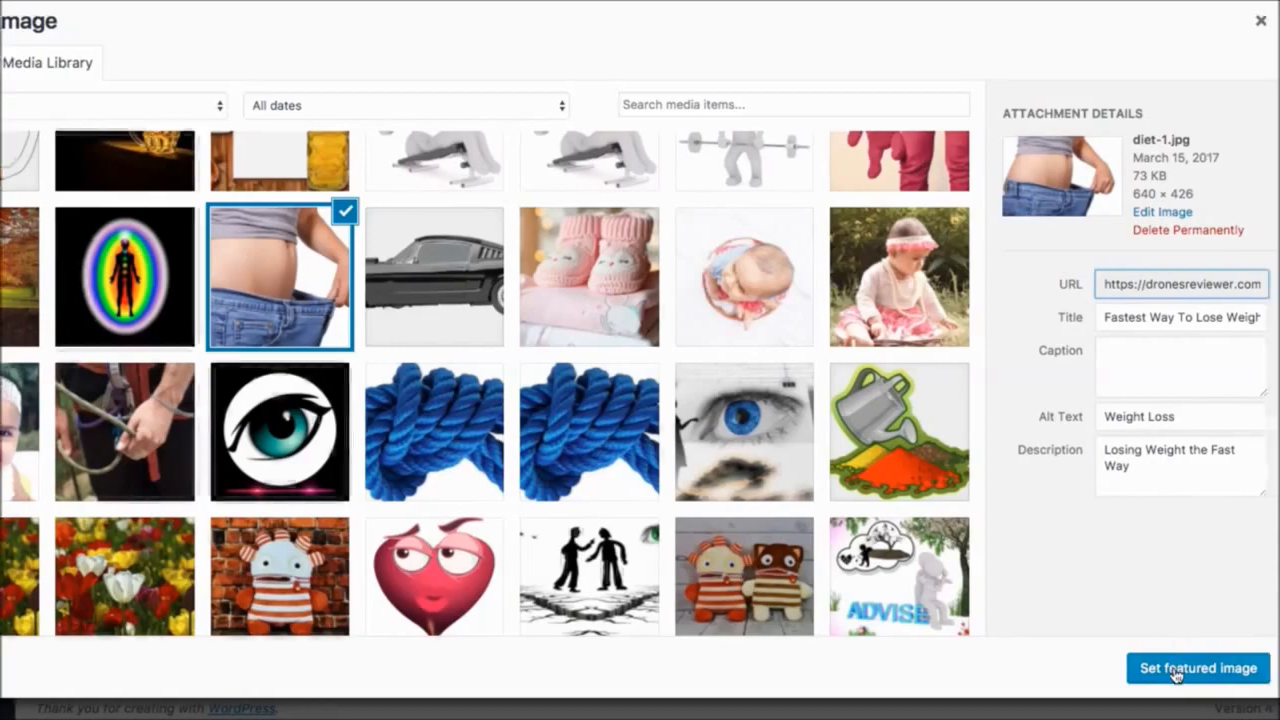
left_click(1172, 670)
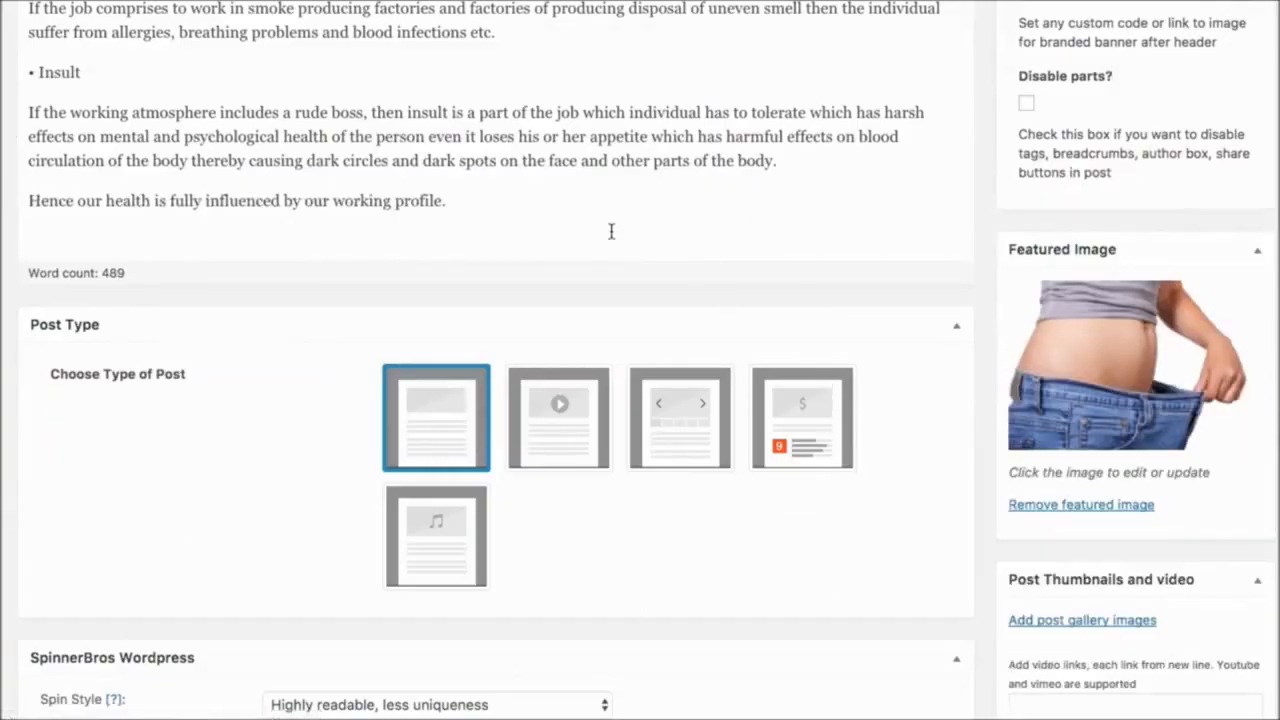
- Insert the saved video "fitness" on a new line below the "Social harmony" paragraph
scroll(611, 231, "up", 10)
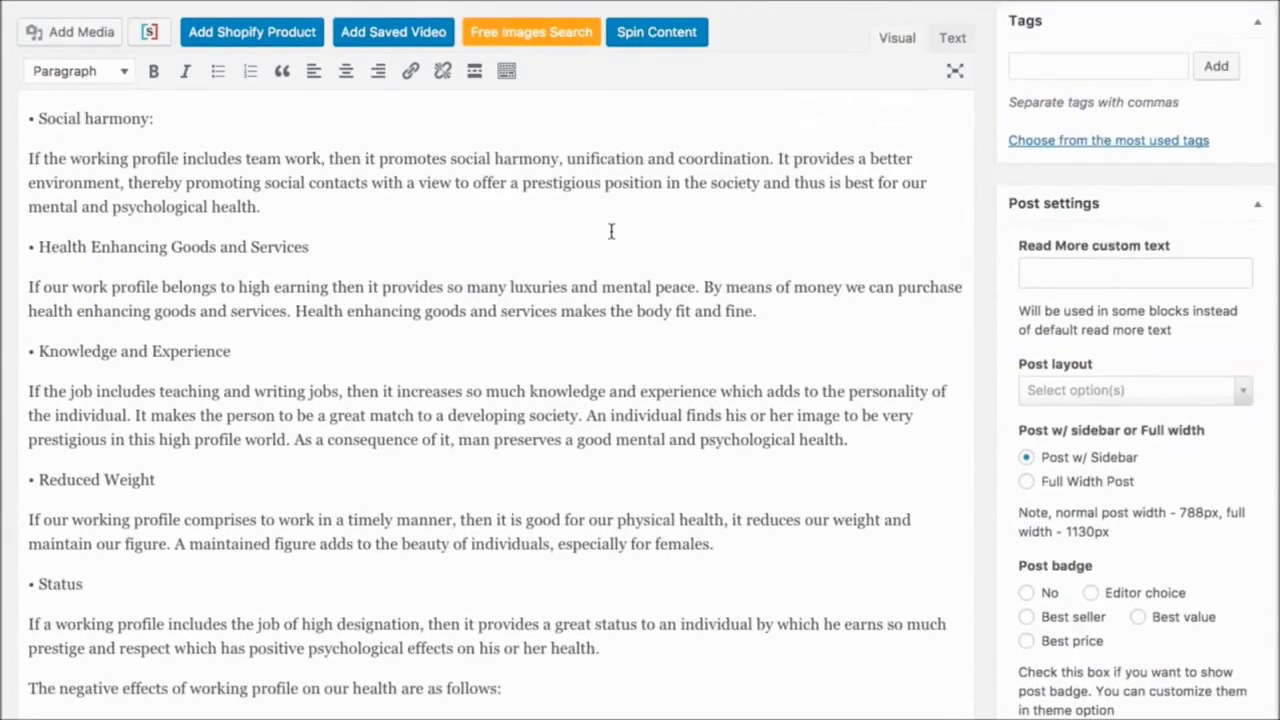
left_click(280, 210)
key("Return")
key("Return")
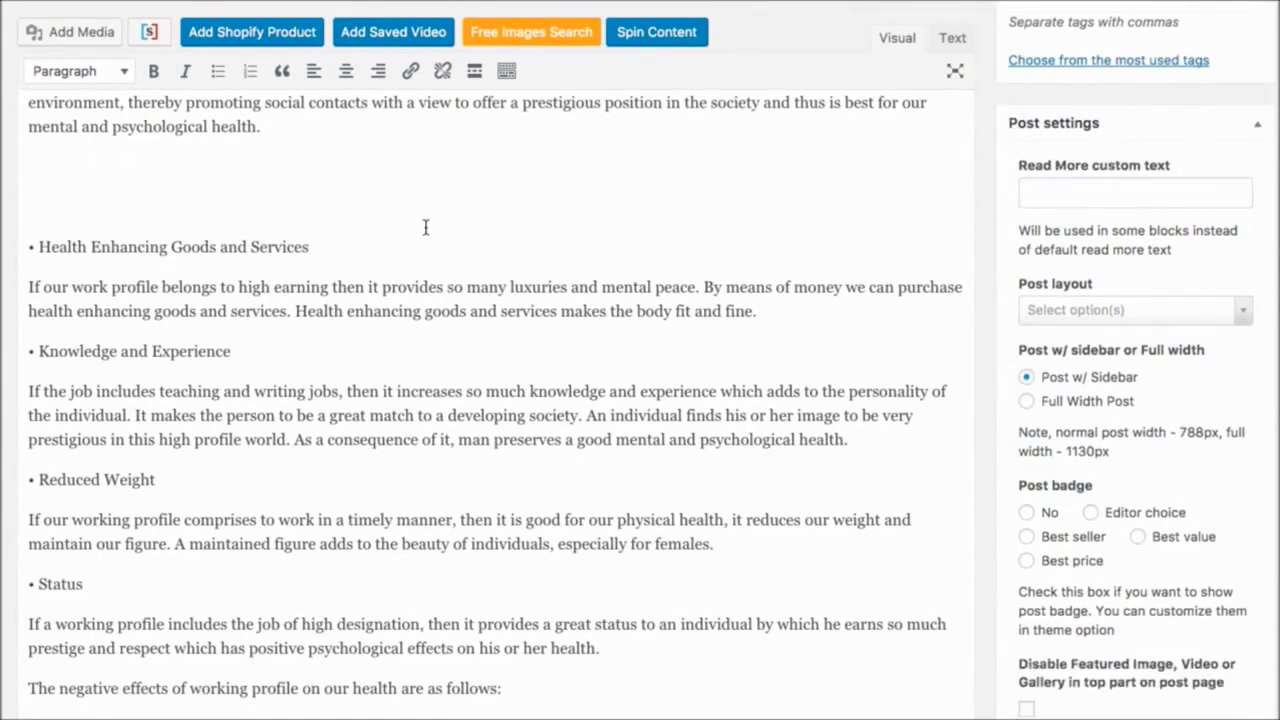
left_click(423, 32)
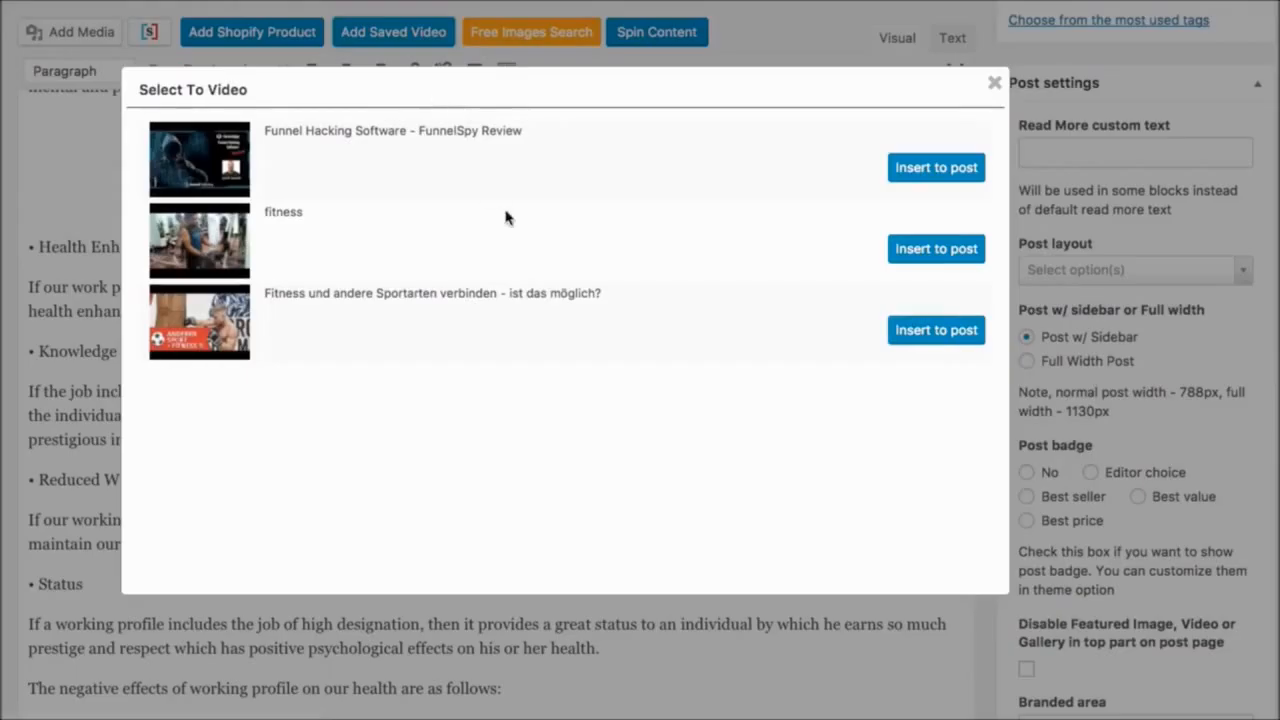
left_click(938, 250)
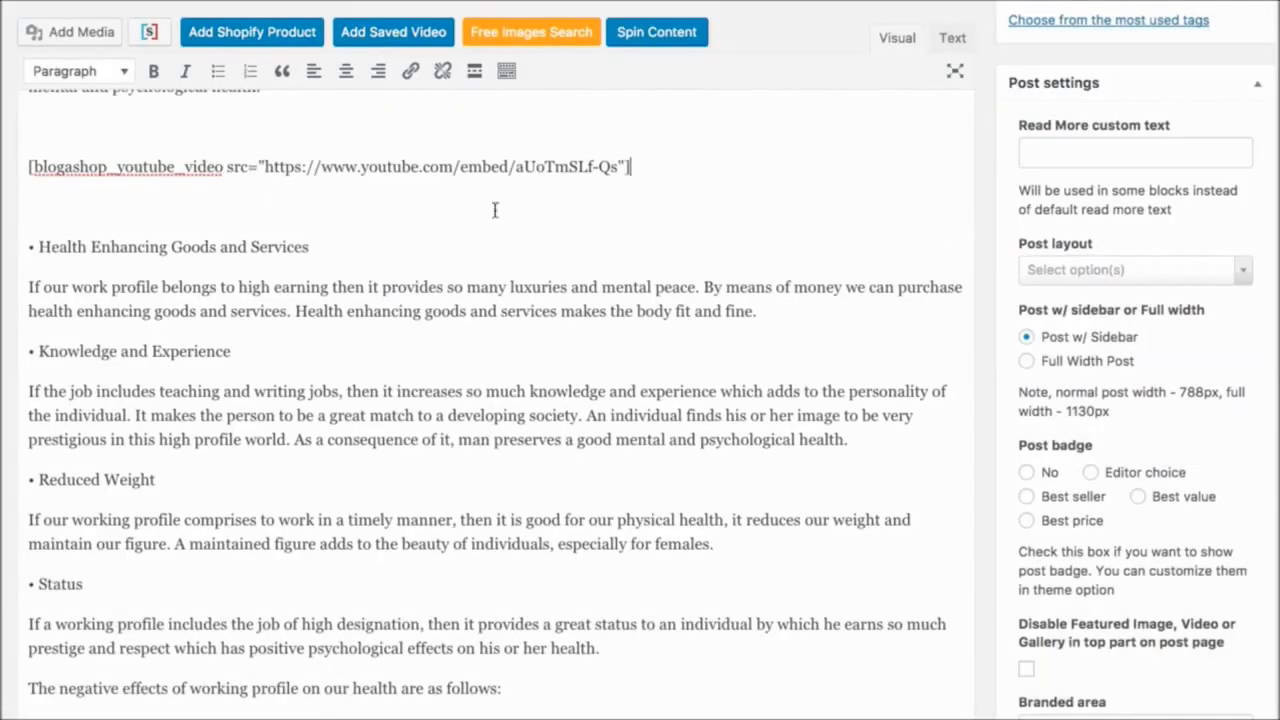
- Add blank lines between the "Stress" paragraph and the "Uneven Atmosphere" heading
scroll(440, 284, "down", 5)
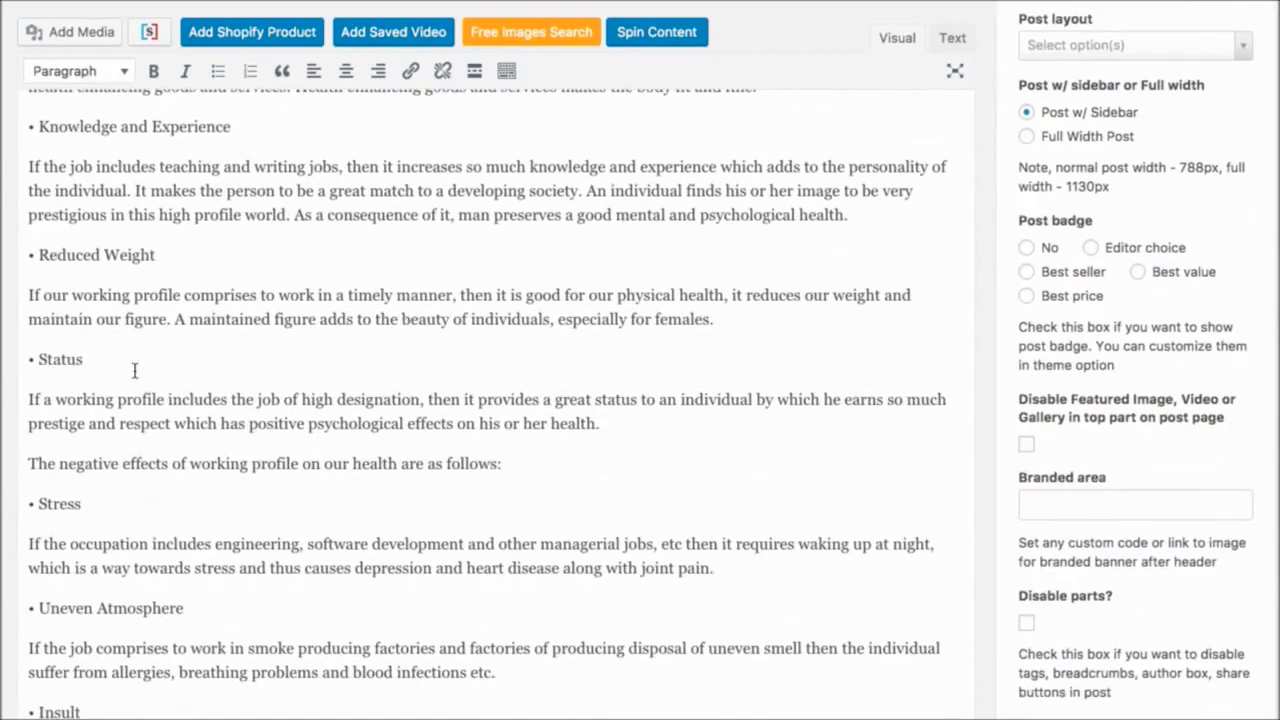
scroll(535, 432, "down", 4)
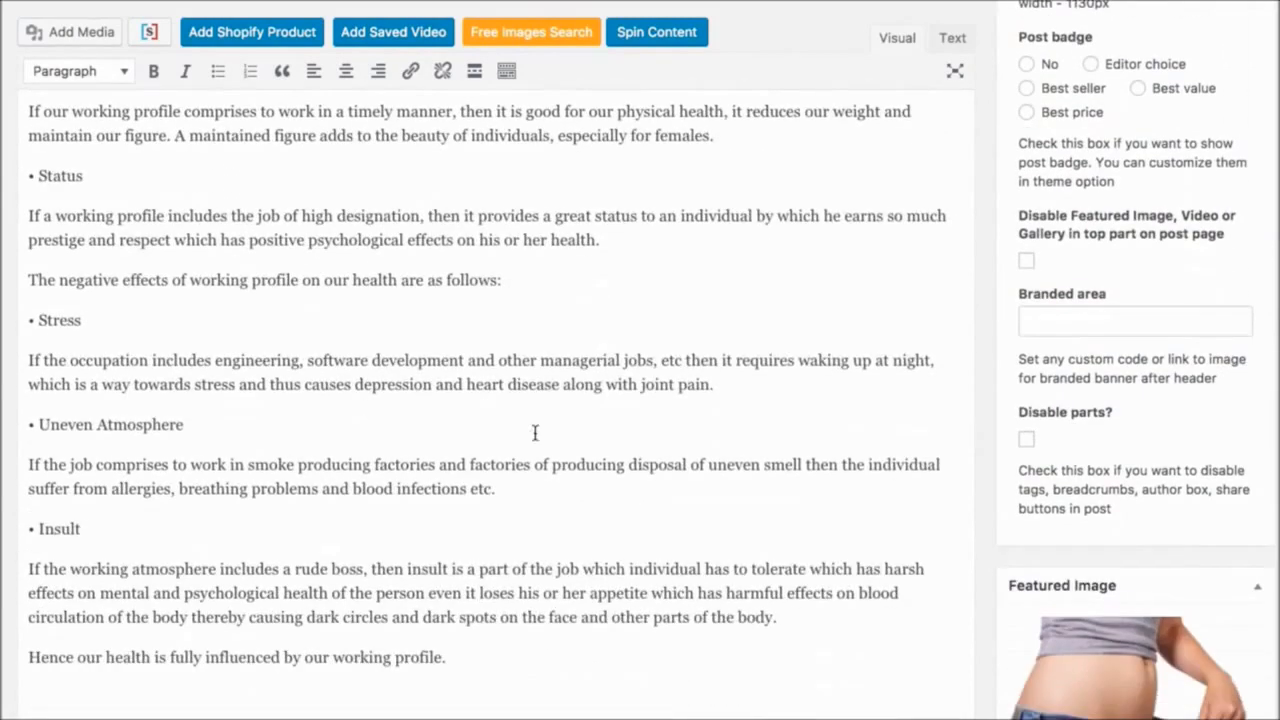
left_click(958, 381)
key("Return")
key("Return")
key("Return")
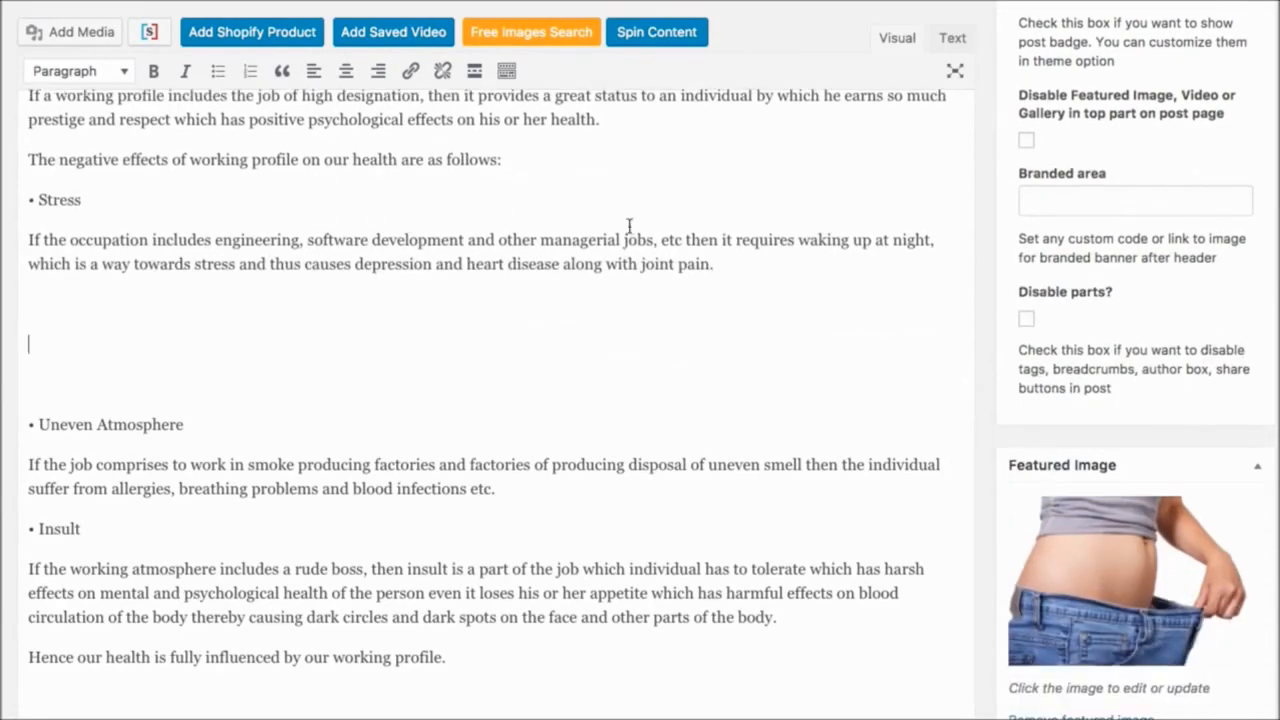
- Search Pixabay's free images for "stress" and select the photo of the man biting a lemon
left_click(522, 31)
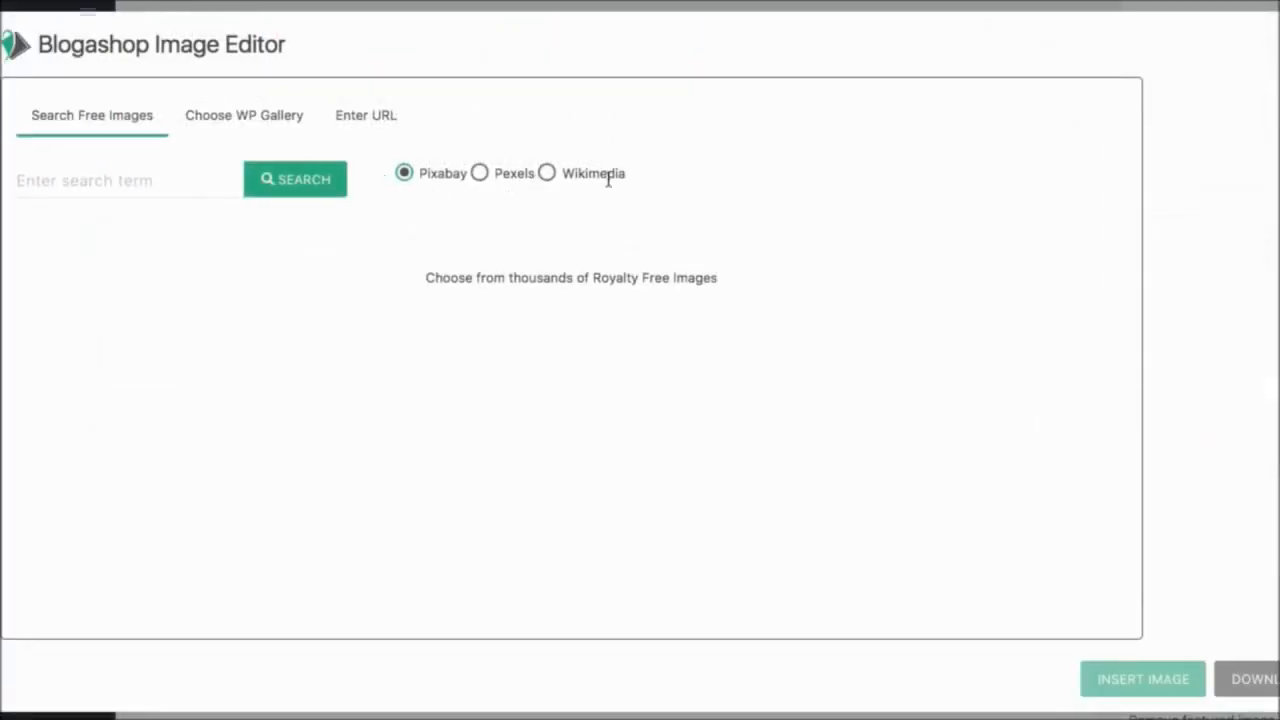
left_click(122, 177)
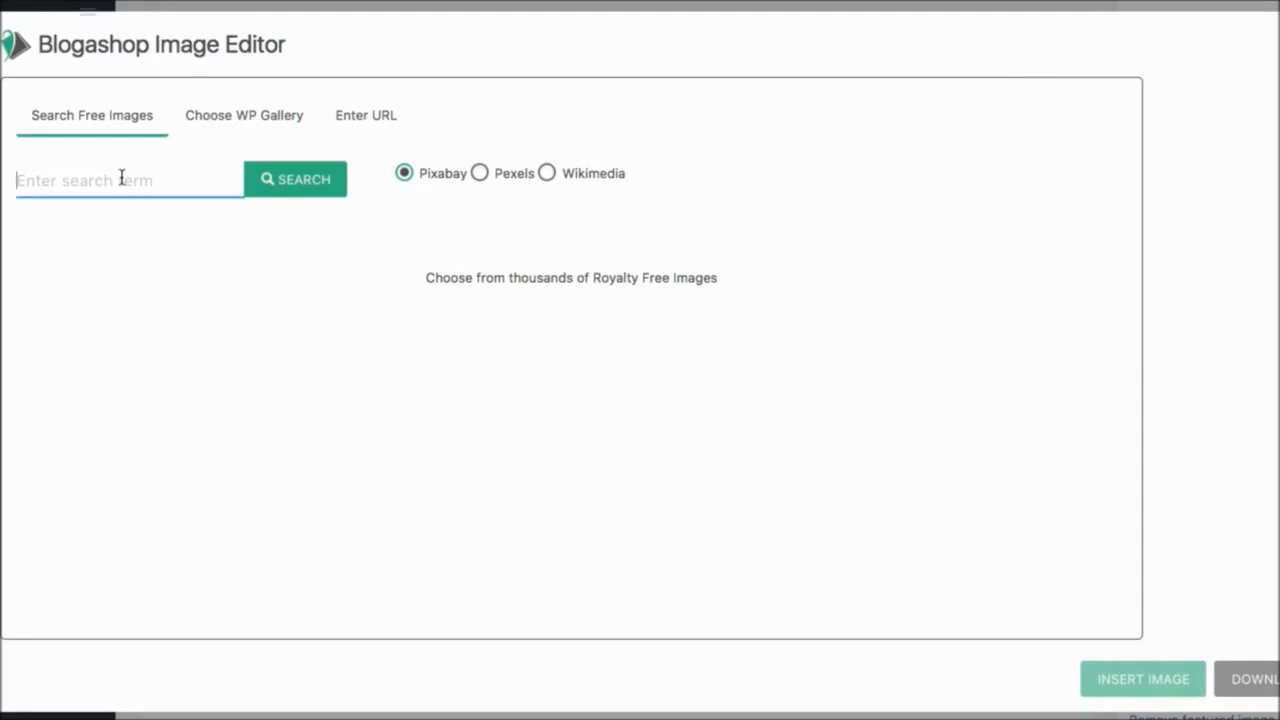
type("stress")
left_click(343, 198)
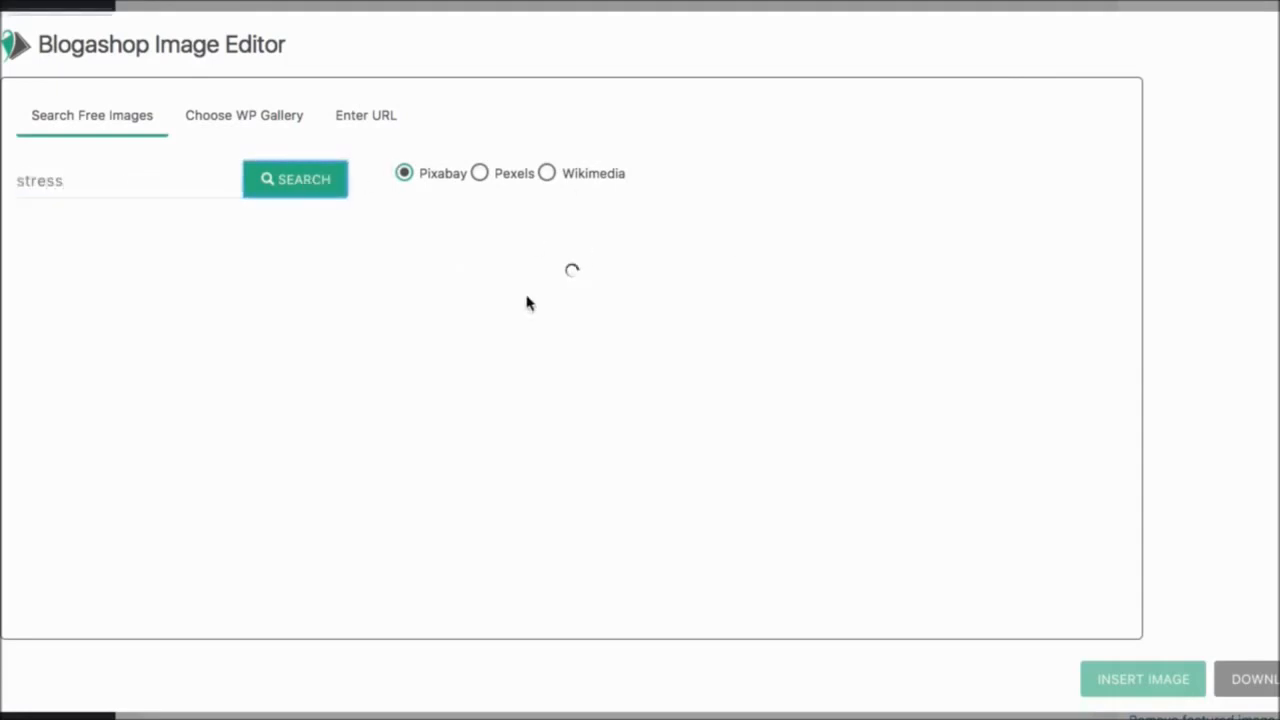
scroll(560, 317, "down", 2)
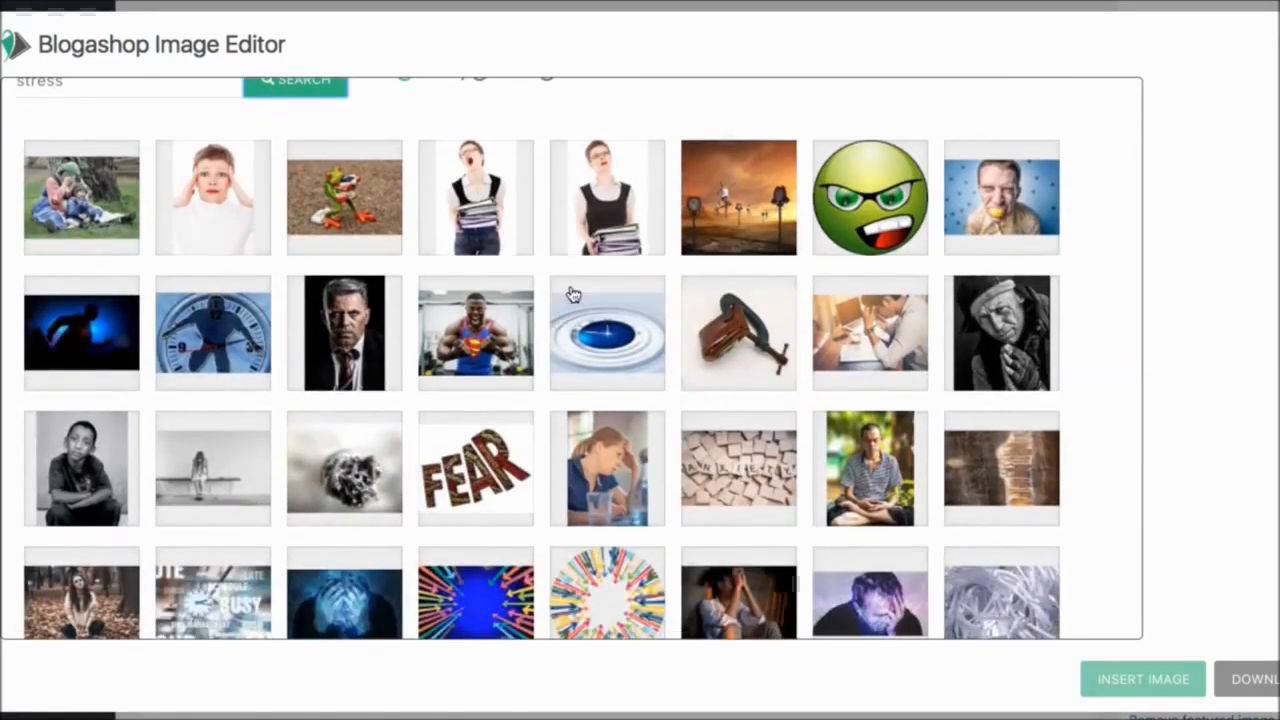
left_click(1012, 220)
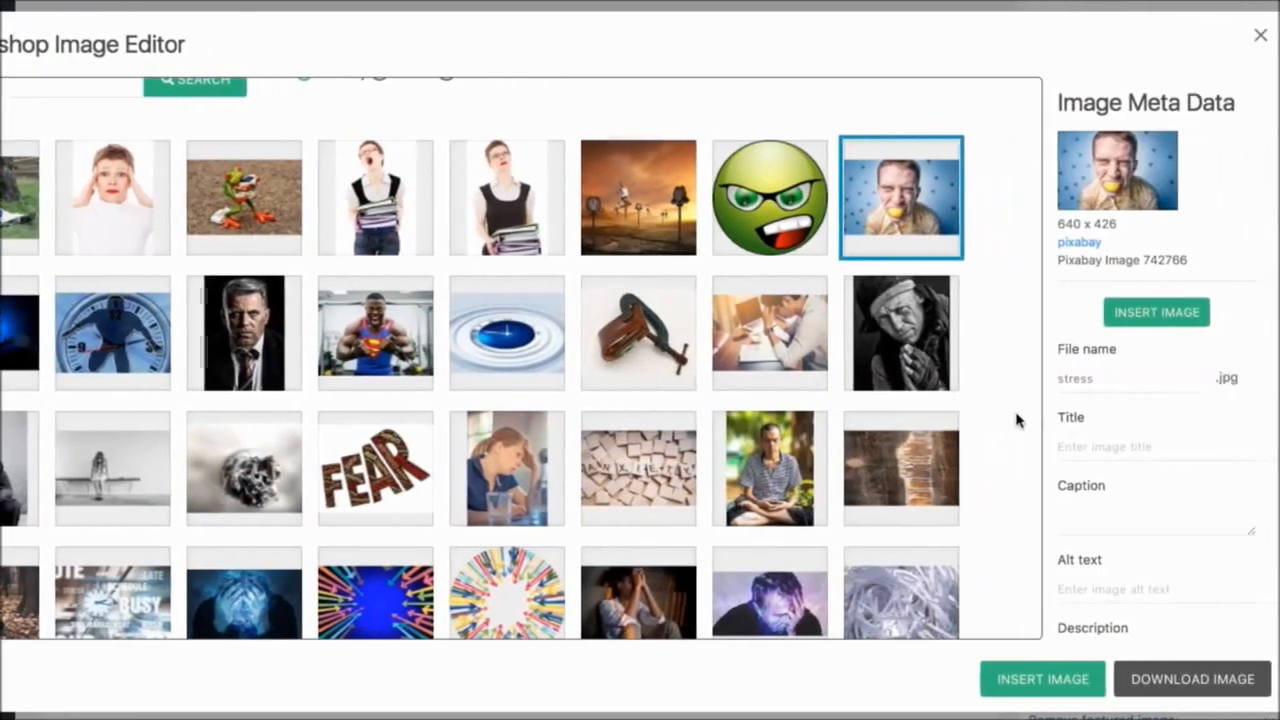
- Set the selected image's title to "Stress Relief"
scroll(1117, 420, "down", 3)
scroll(1117, 420, "up", 3)
scroll(1017, 420, "up", 1)
scroll(1123, 414, "down", 2)
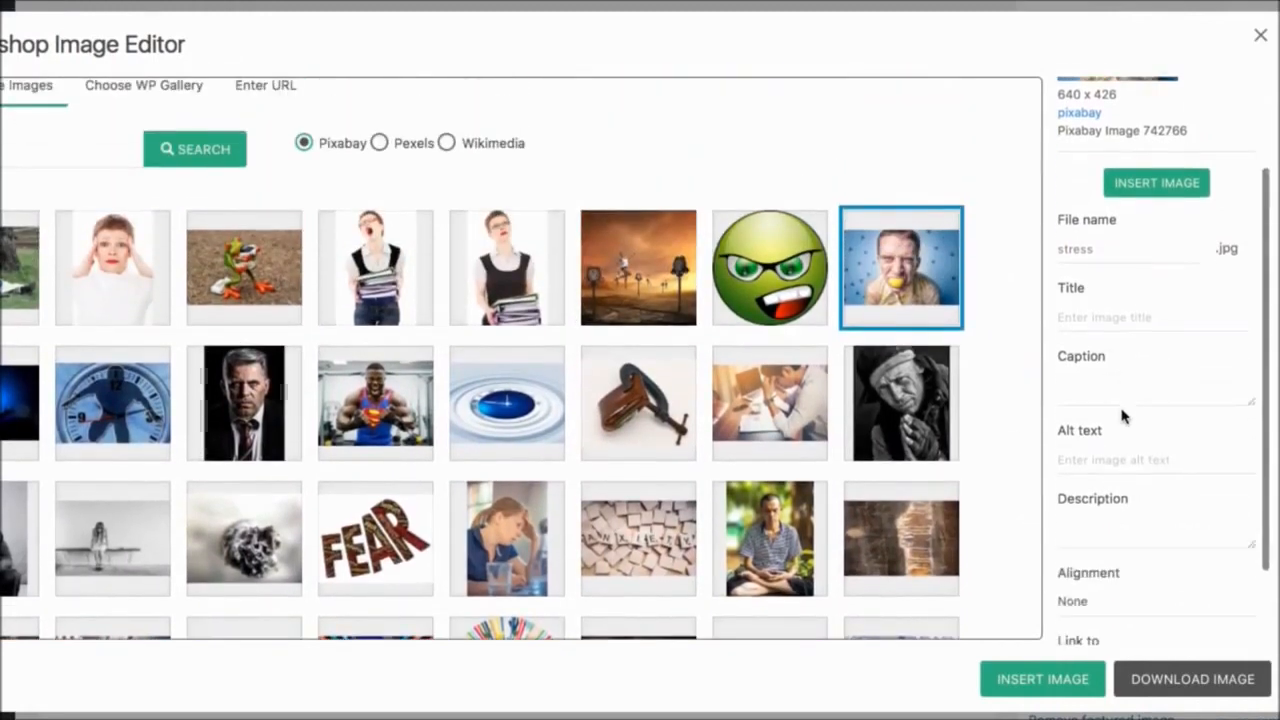
left_click(1105, 316)
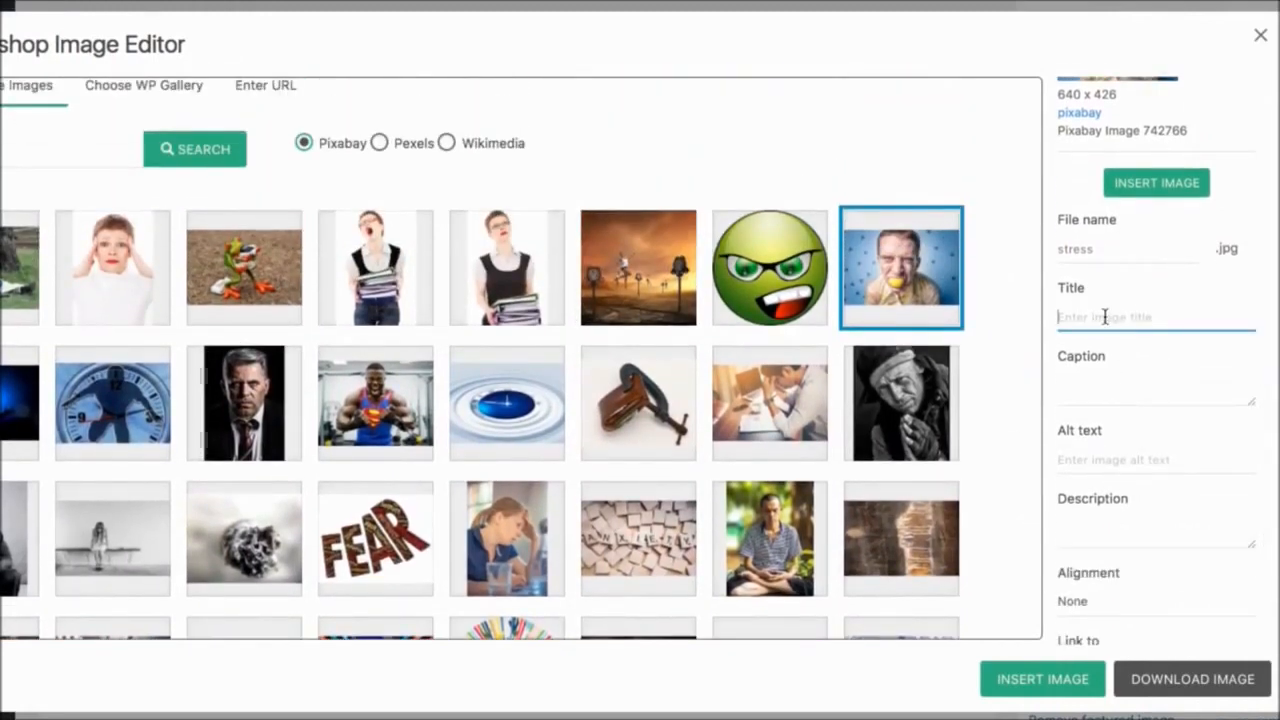
type("Stress")
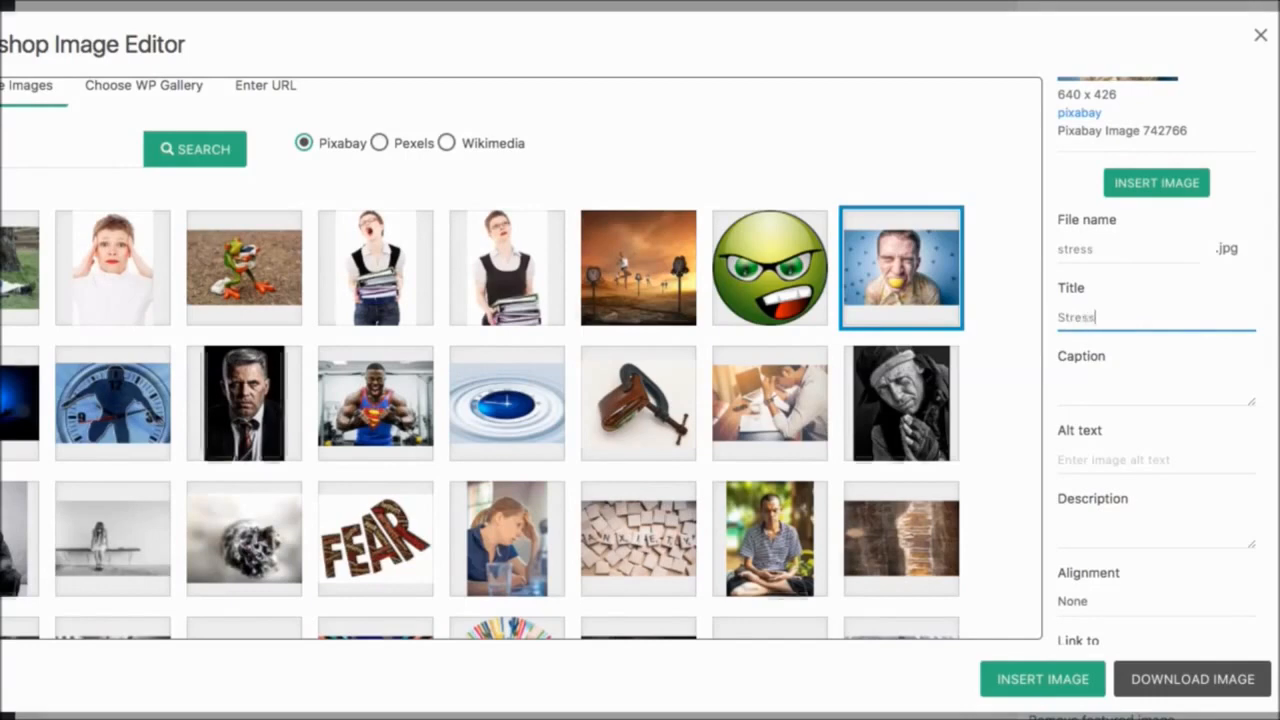
type(" Relief")
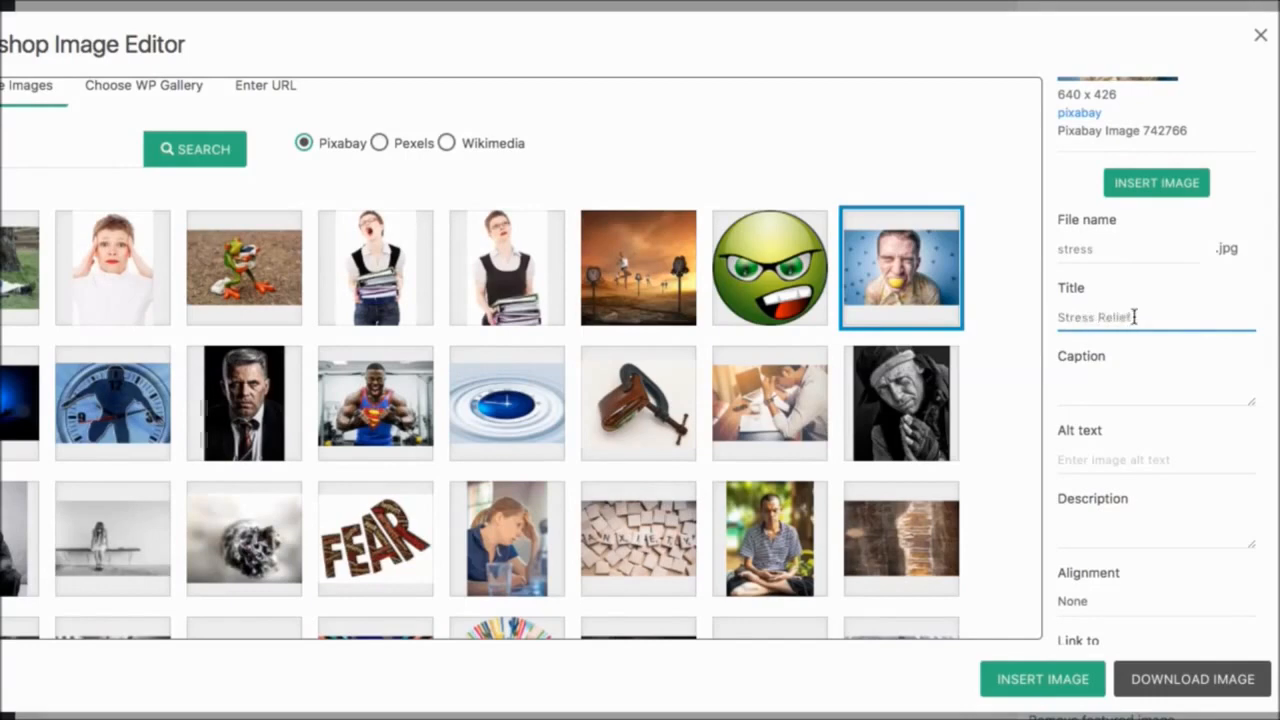
- Copy the title "Stress Relief" into the image's alt text and description
left_click_drag(1137, 317, 1031, 317)
key("ctrl+c")
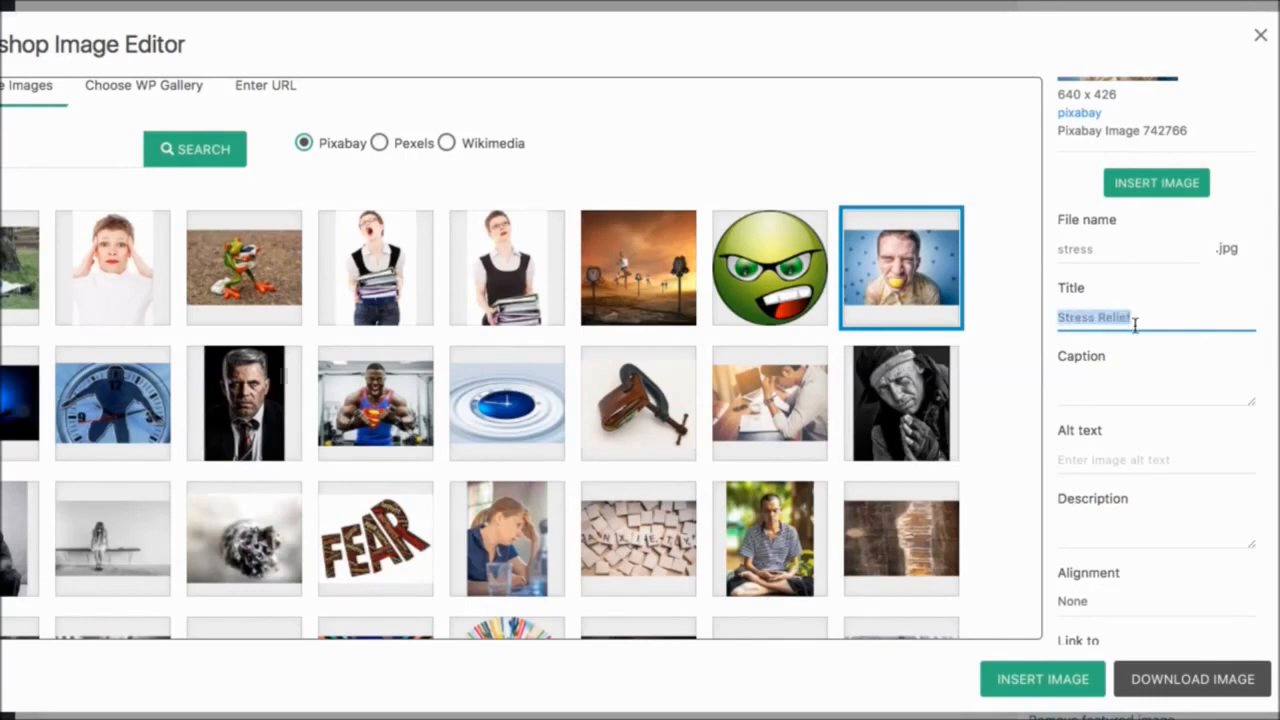
left_click(1083, 462)
key("ctrl+v")
left_click(1078, 546)
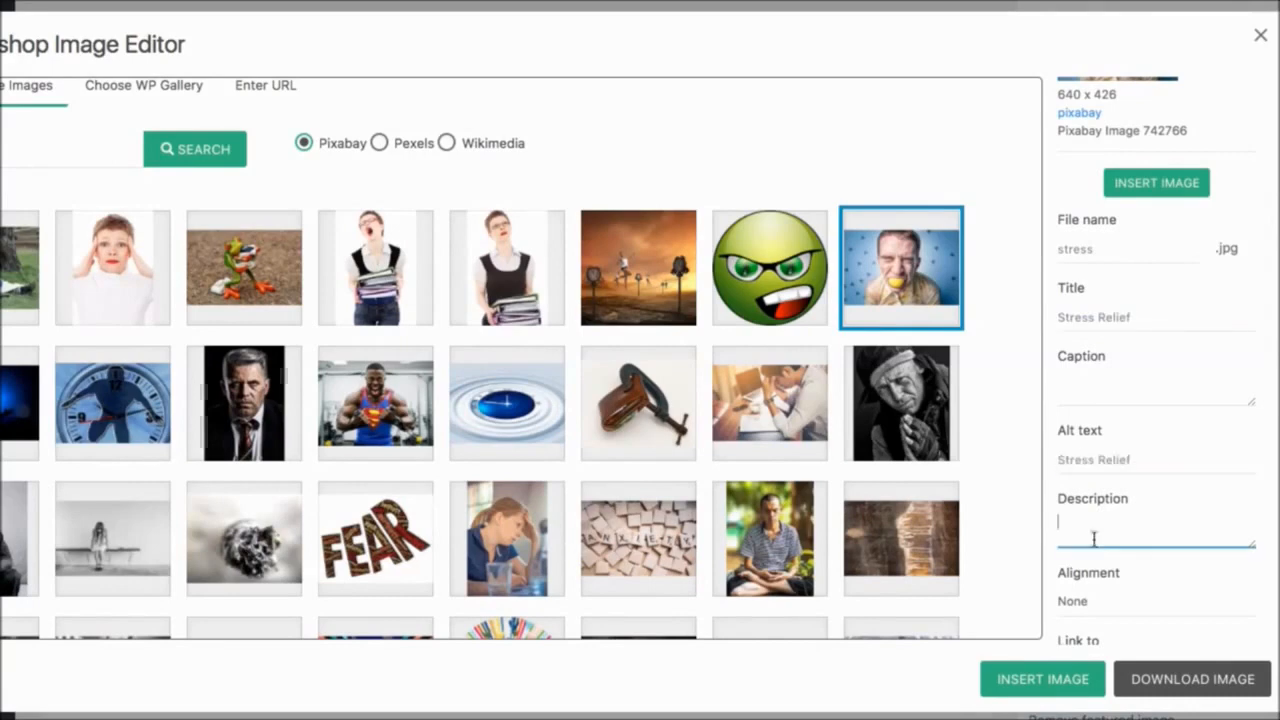
key("ctrl+v")
scroll(1116, 470, "down", 1)
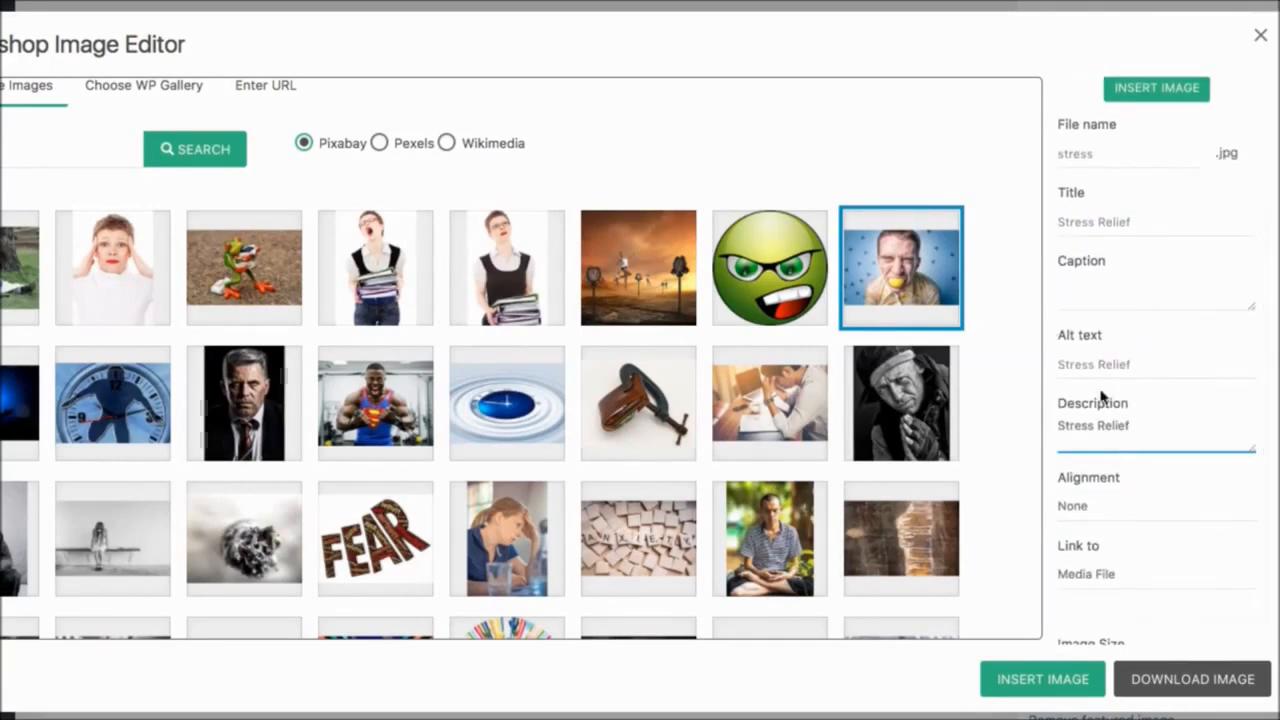
- Set the image's alignment to Center and its link target to None
scroll(1114, 418, "down", 1)
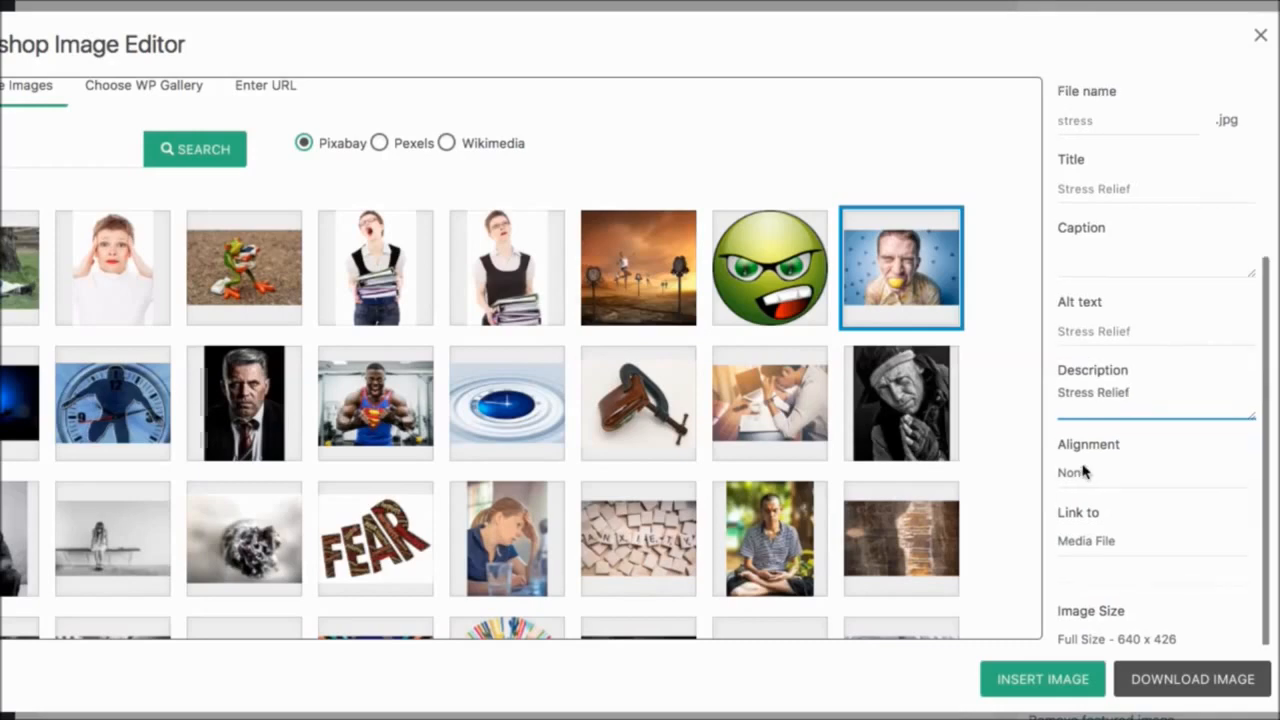
left_click(1085, 470)
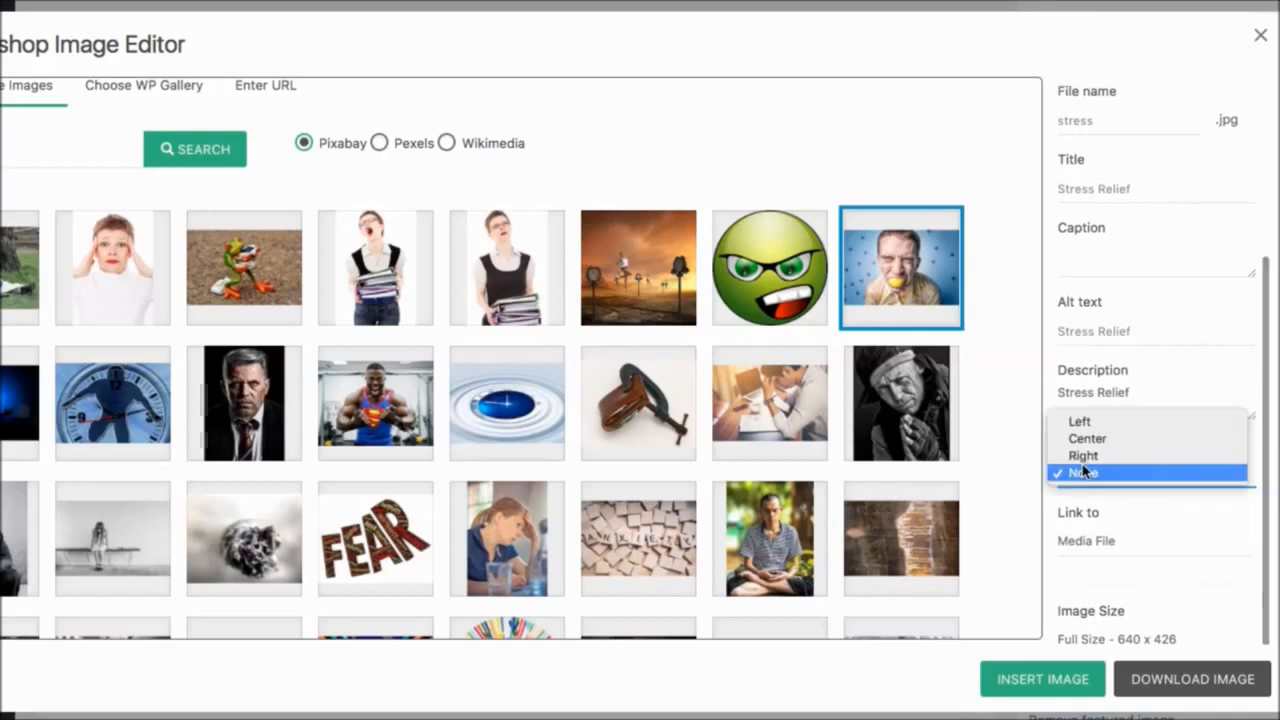
left_click(1098, 541)
left_click(1093, 576)
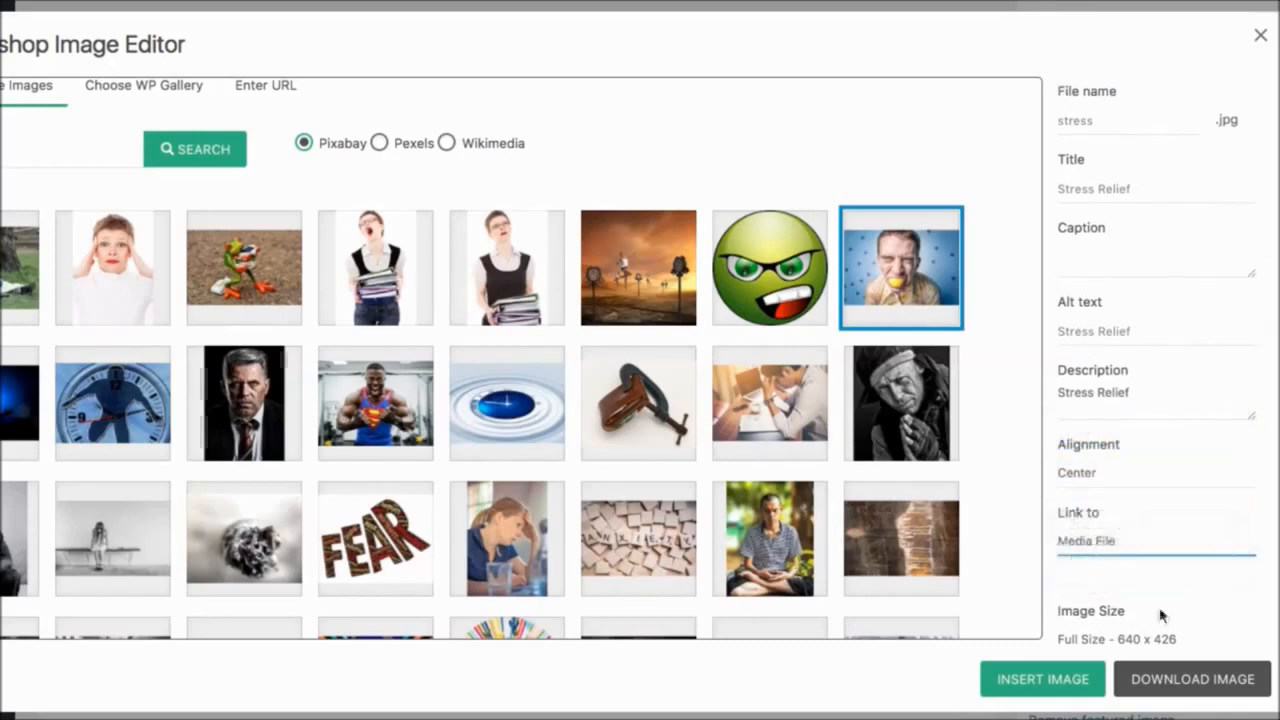
- Insert the stress image into the post below the "Stress" paragraph
scroll(1120, 620, "up", 1)
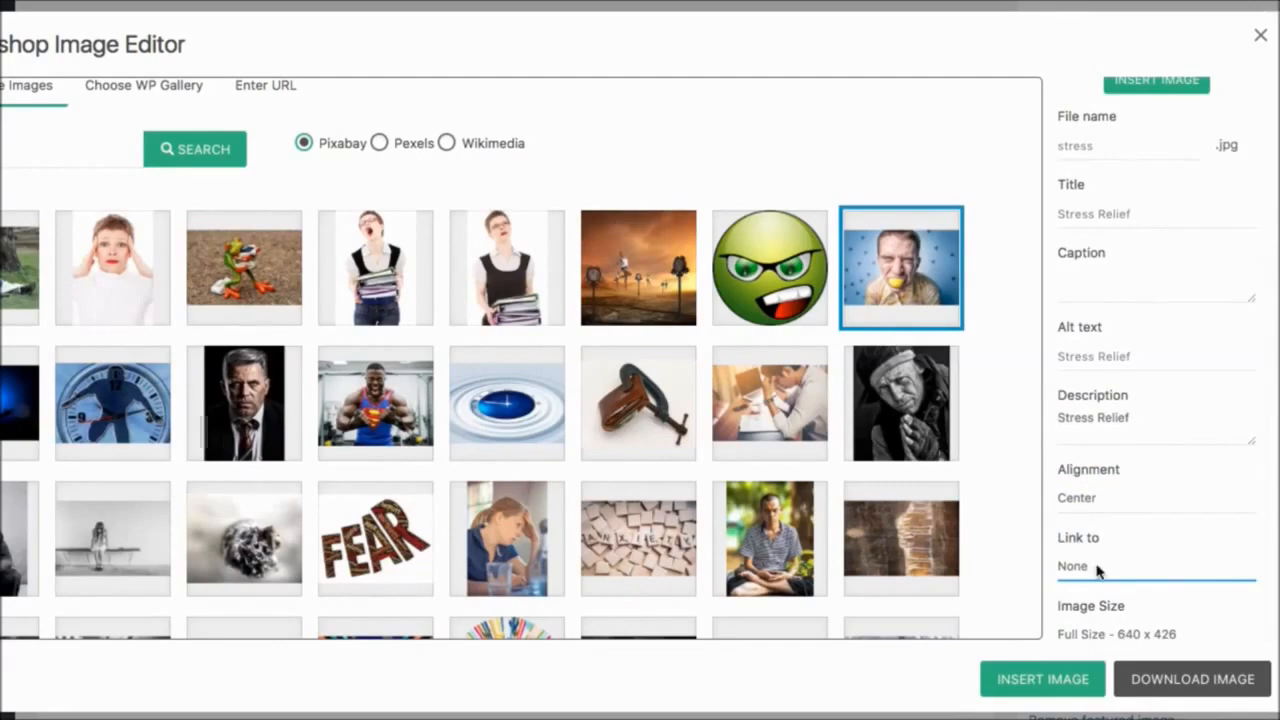
scroll(1097, 569, "up", 2)
scroll(1097, 569, "down", 1)
left_click(1037, 681)
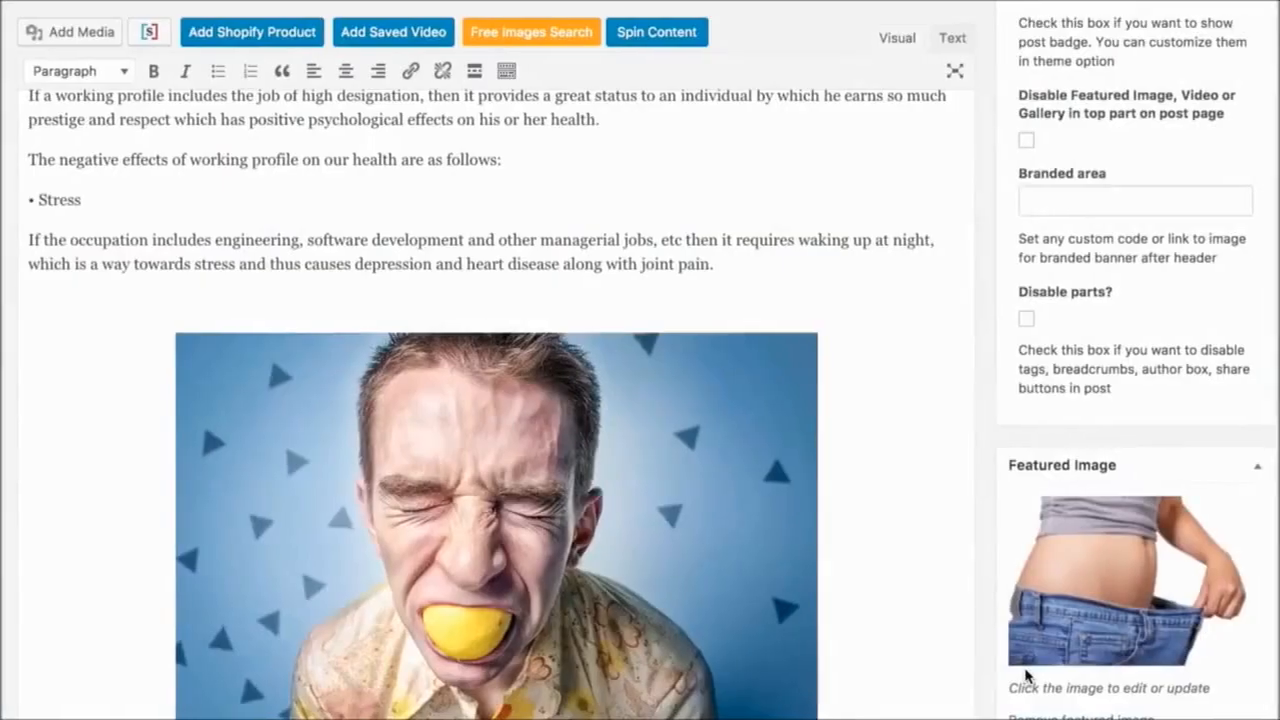
- Add the tag "stress" to the post
scroll(429, 420, "down", 2)
scroll(427, 420, "down", 2)
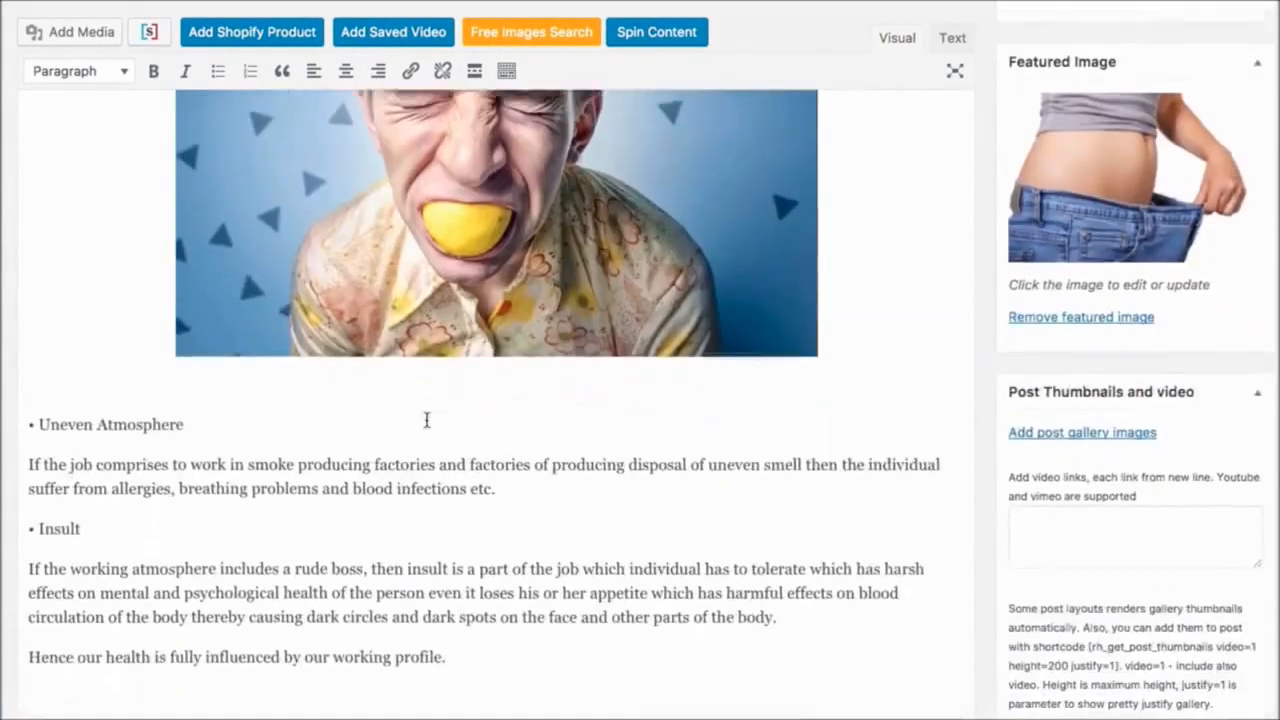
scroll(427, 420, "up", 10)
scroll(760, 273, "up", 3)
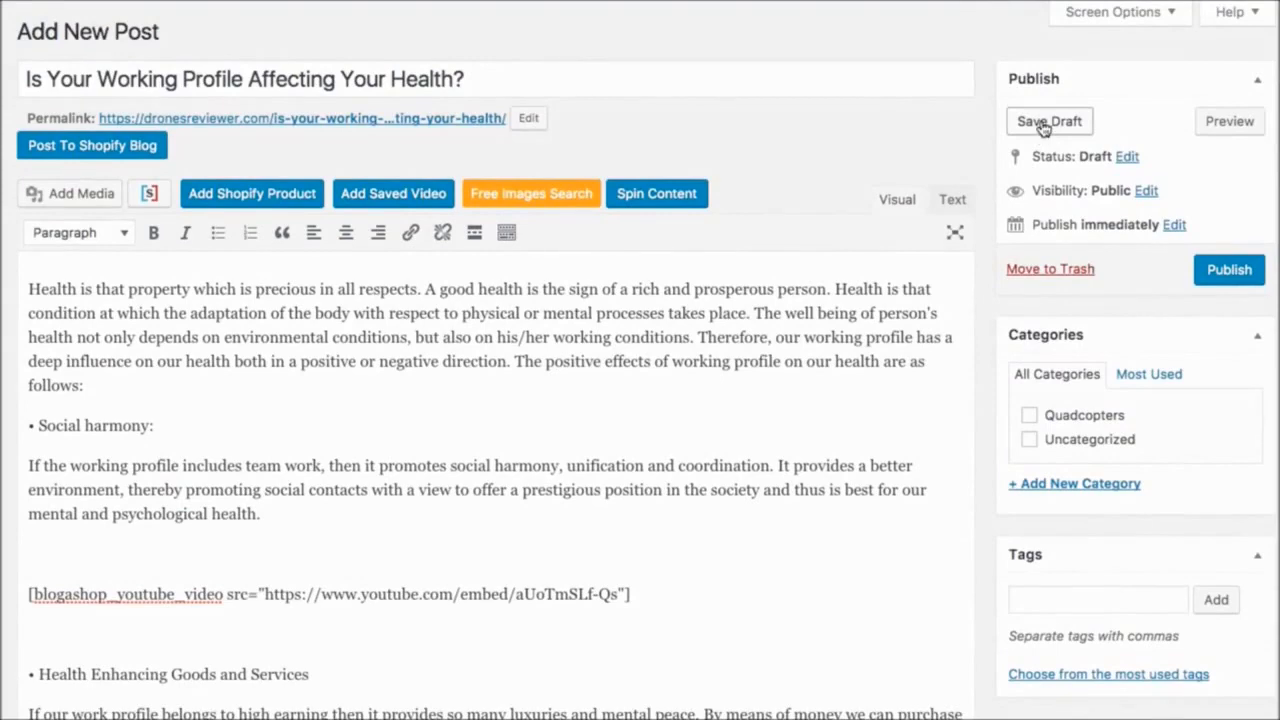
scroll(935, 500, "down", 2)
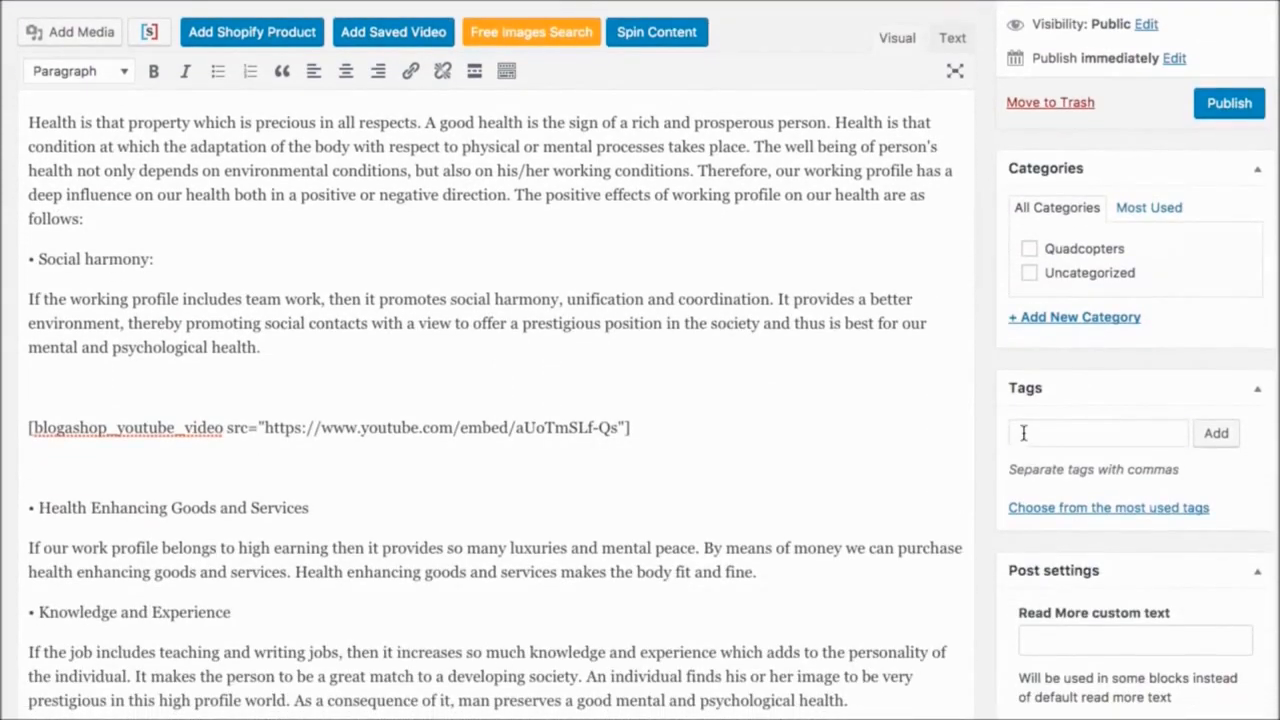
left_click(1023, 432)
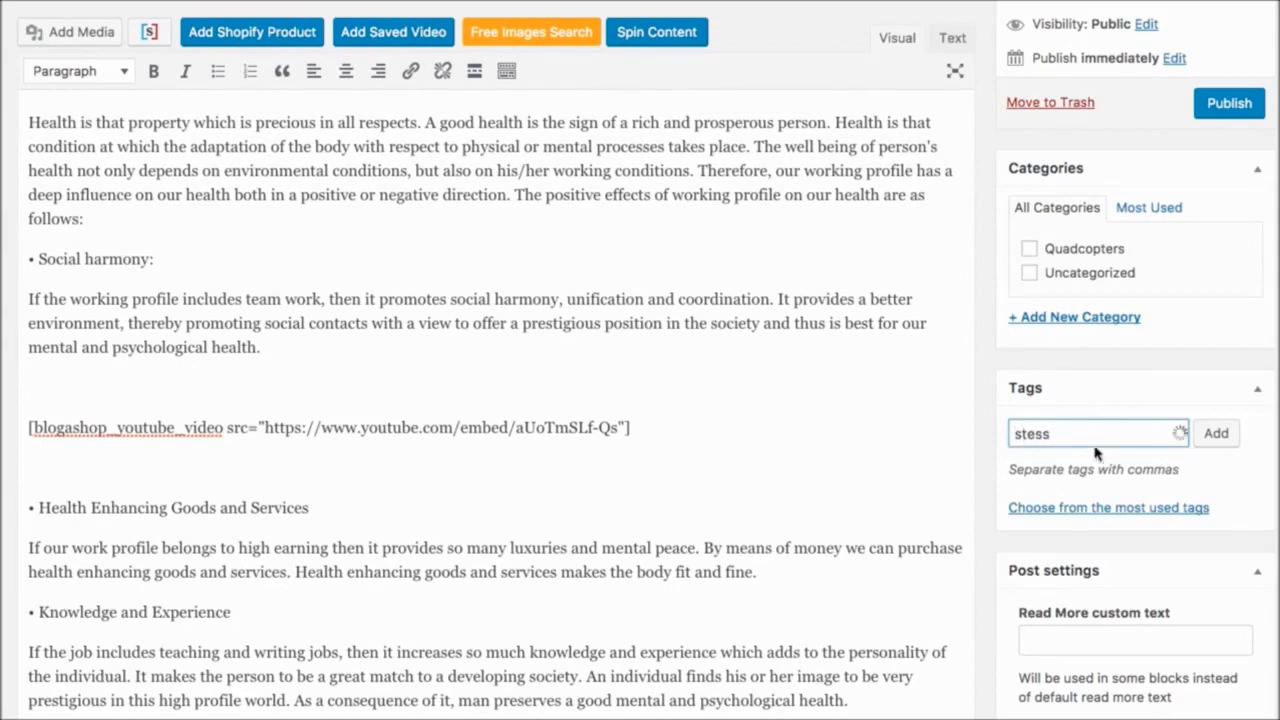
left_click(1025, 434)
type("r")
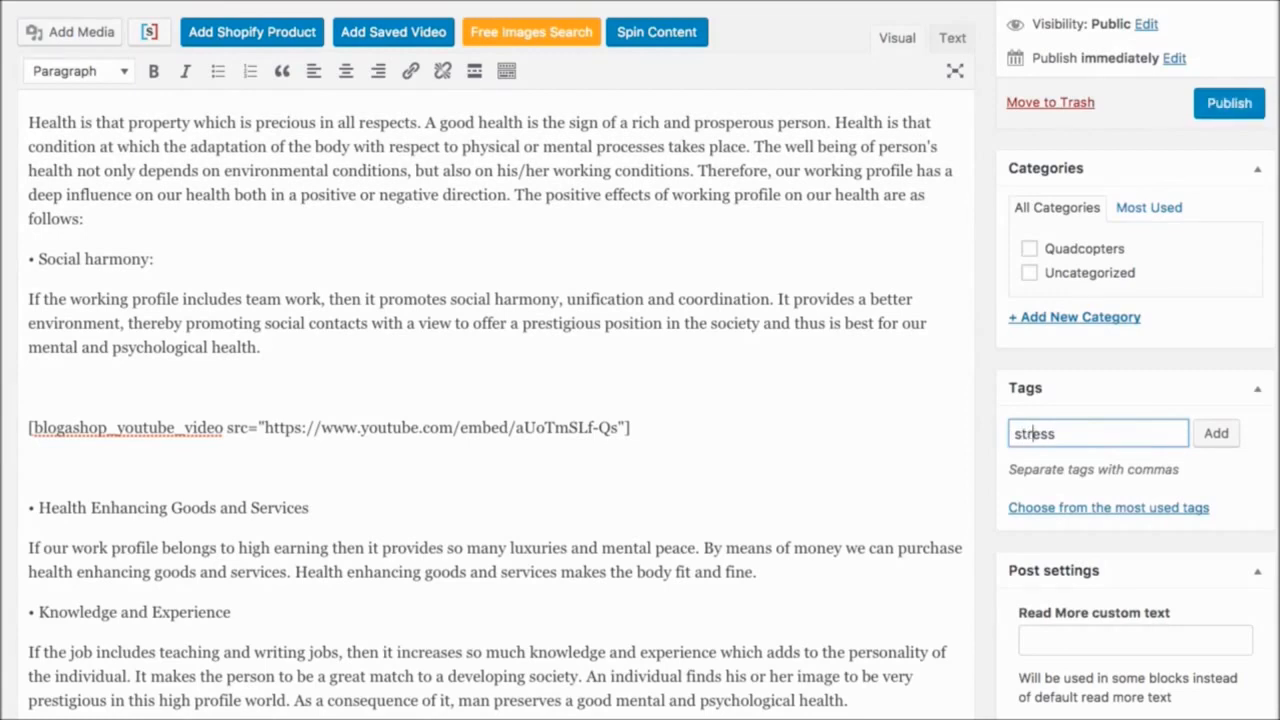
left_click(1213, 434)
- Add the tag "fitness" to the post and save the post as a draft
type("f")
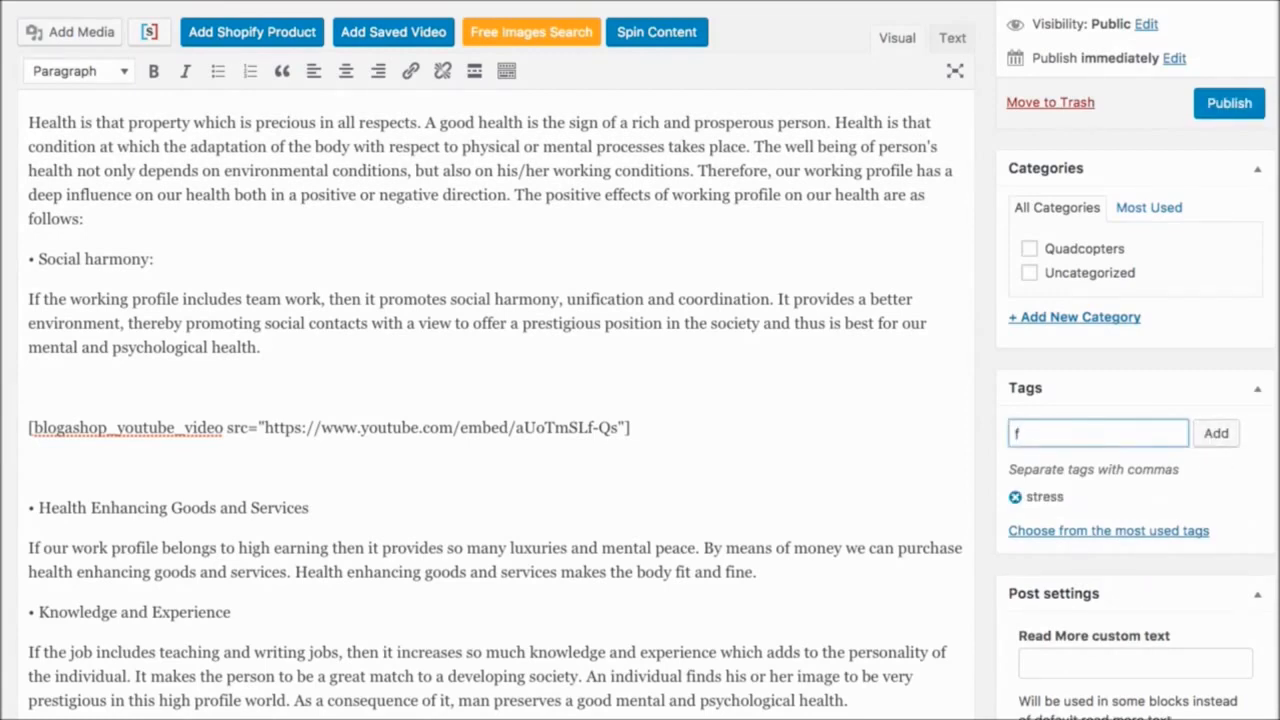
type("itness")
left_click(1214, 434)
scroll(879, 472, "up", 3)
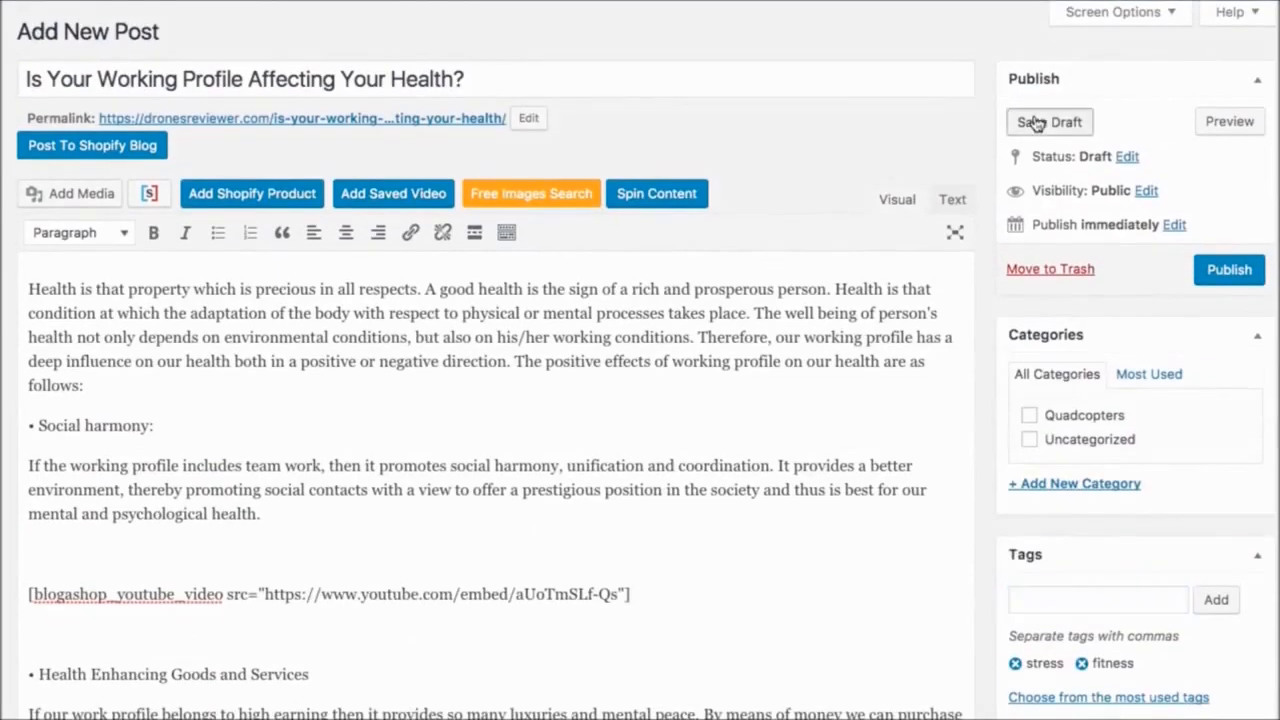
left_click(1029, 123)
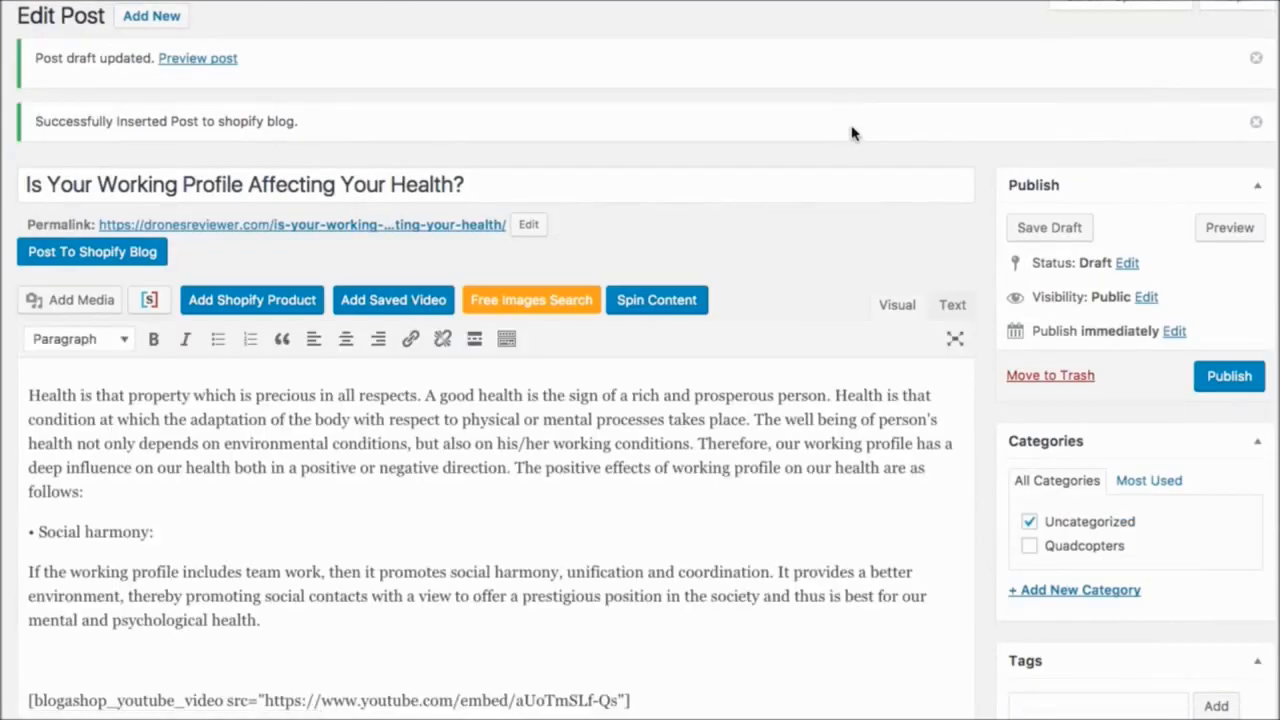
- Examine the Spin Content option with the Spinner Bros spinner for this post, and look over the article text
scroll(753, 263, "down", 1)
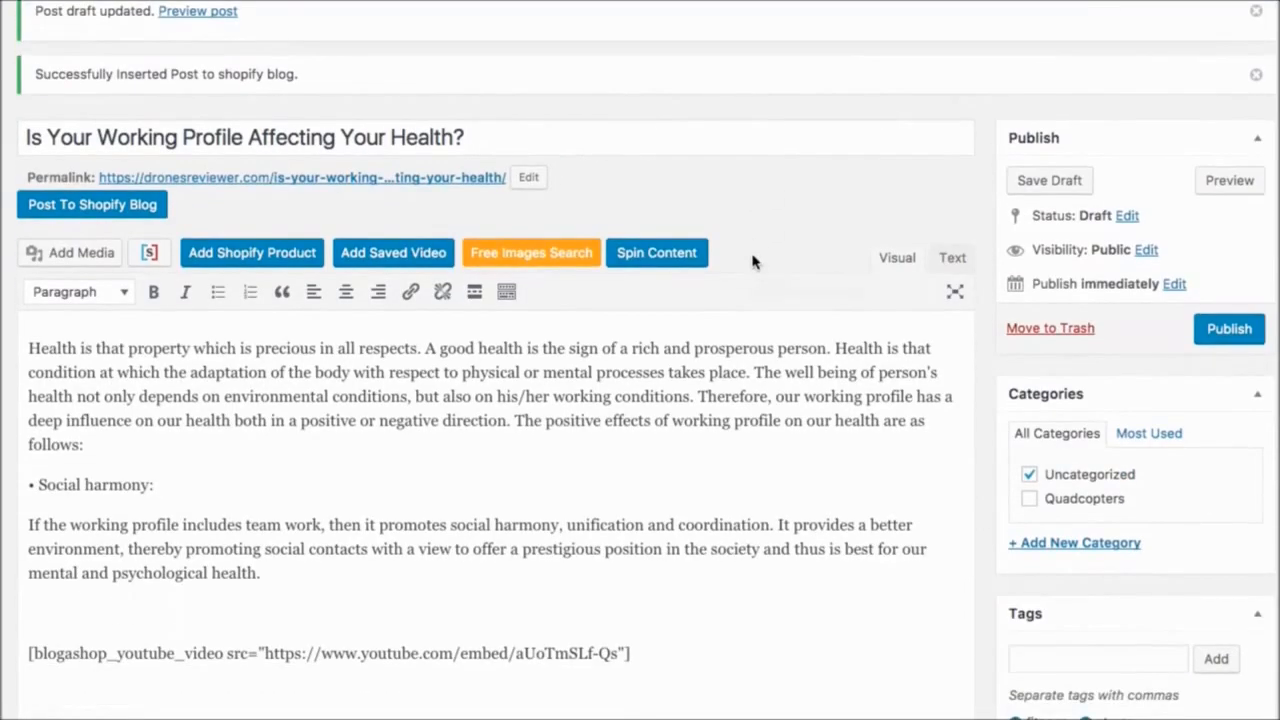
left_click(651, 256)
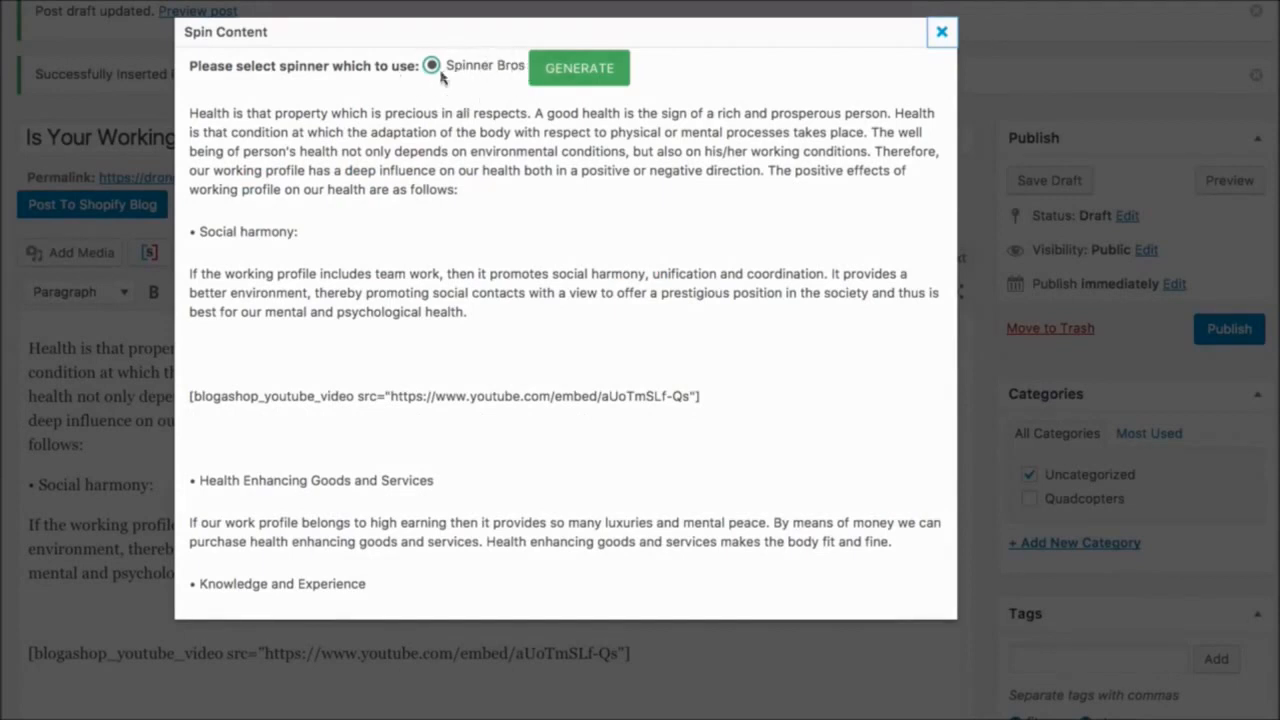
left_click(580, 68)
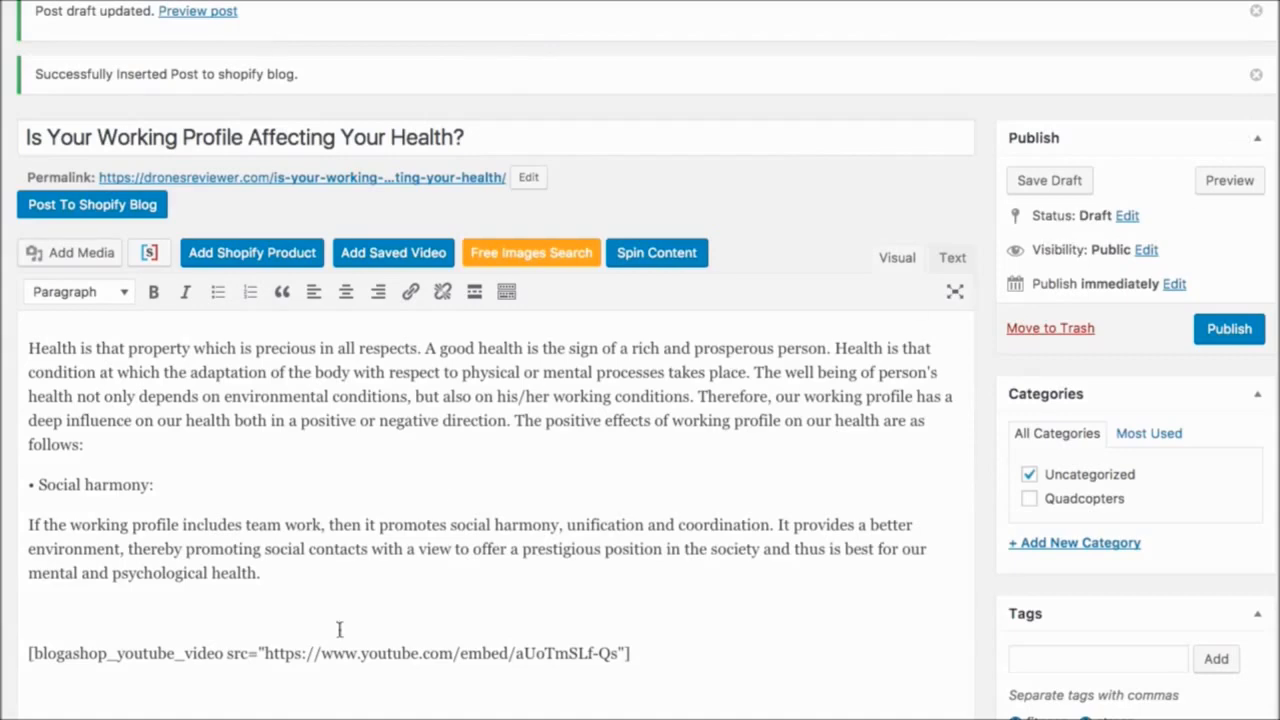
scroll(441, 492, "down", 2)
scroll(441, 492, "down", 5)
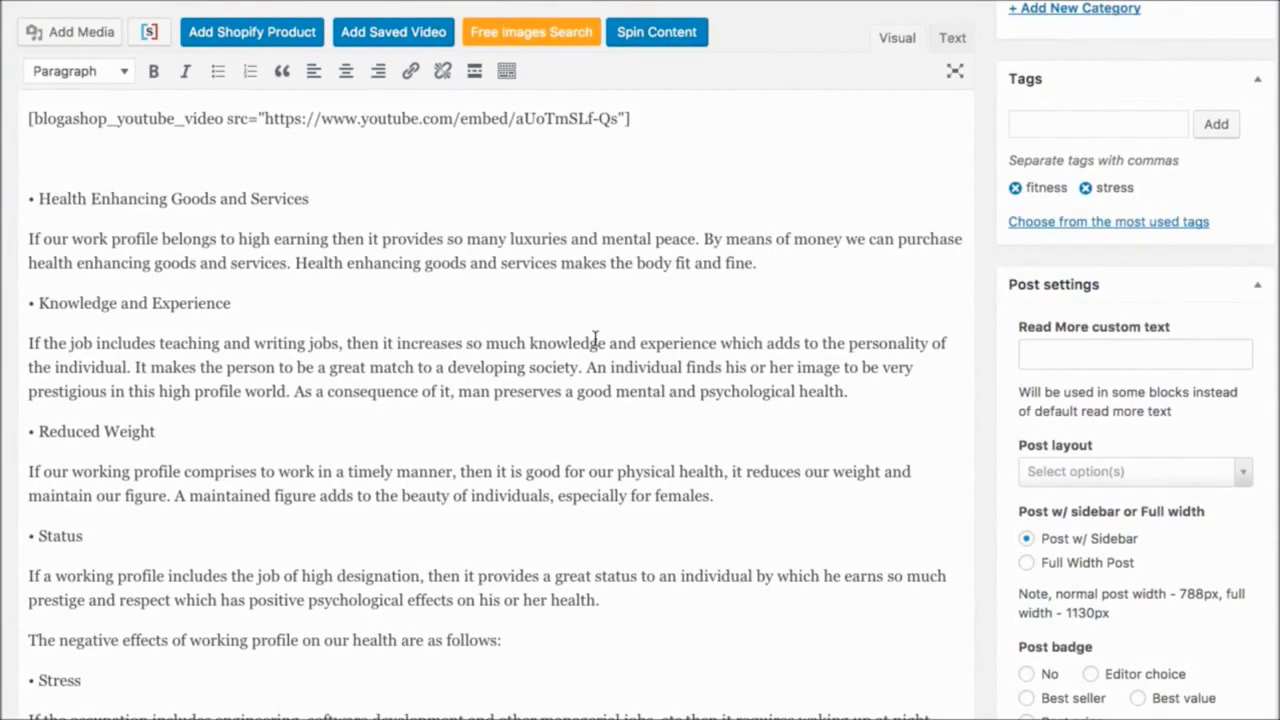
scroll(595, 340, "down", 1)
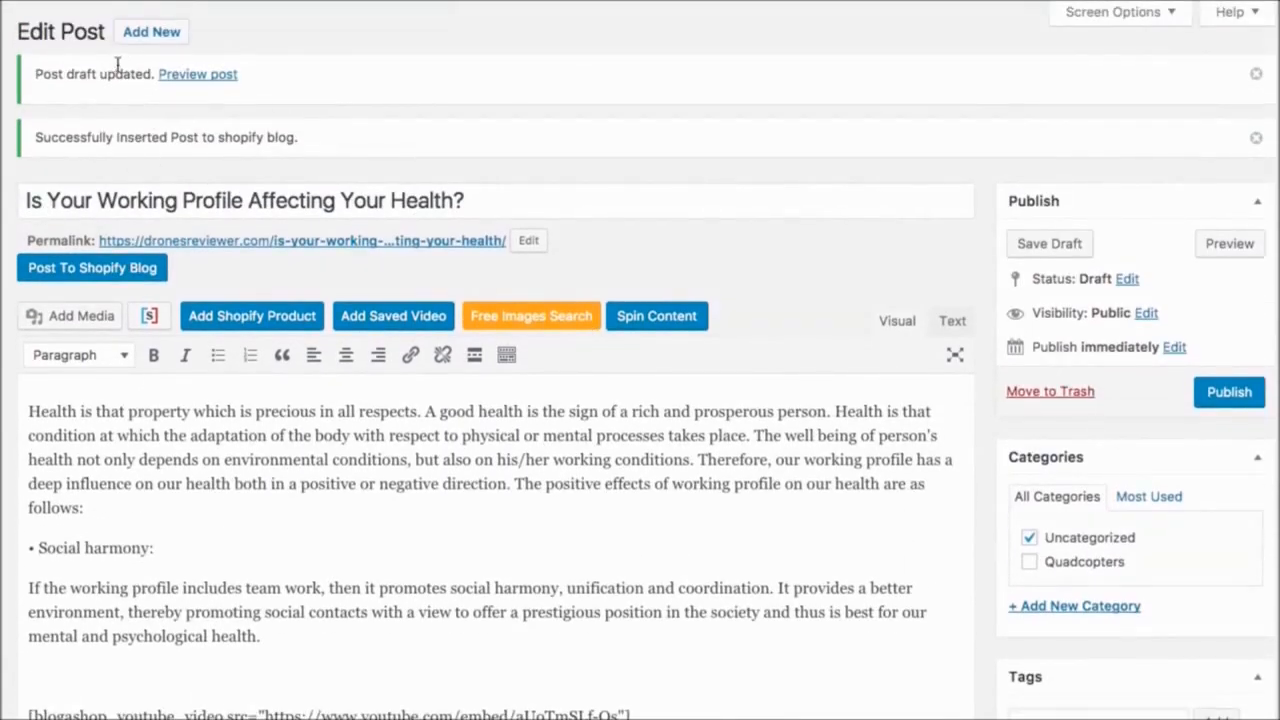
- Start posting the article to Shopify, choosing the Blogashop store and the listed author
left_click(83, 270)
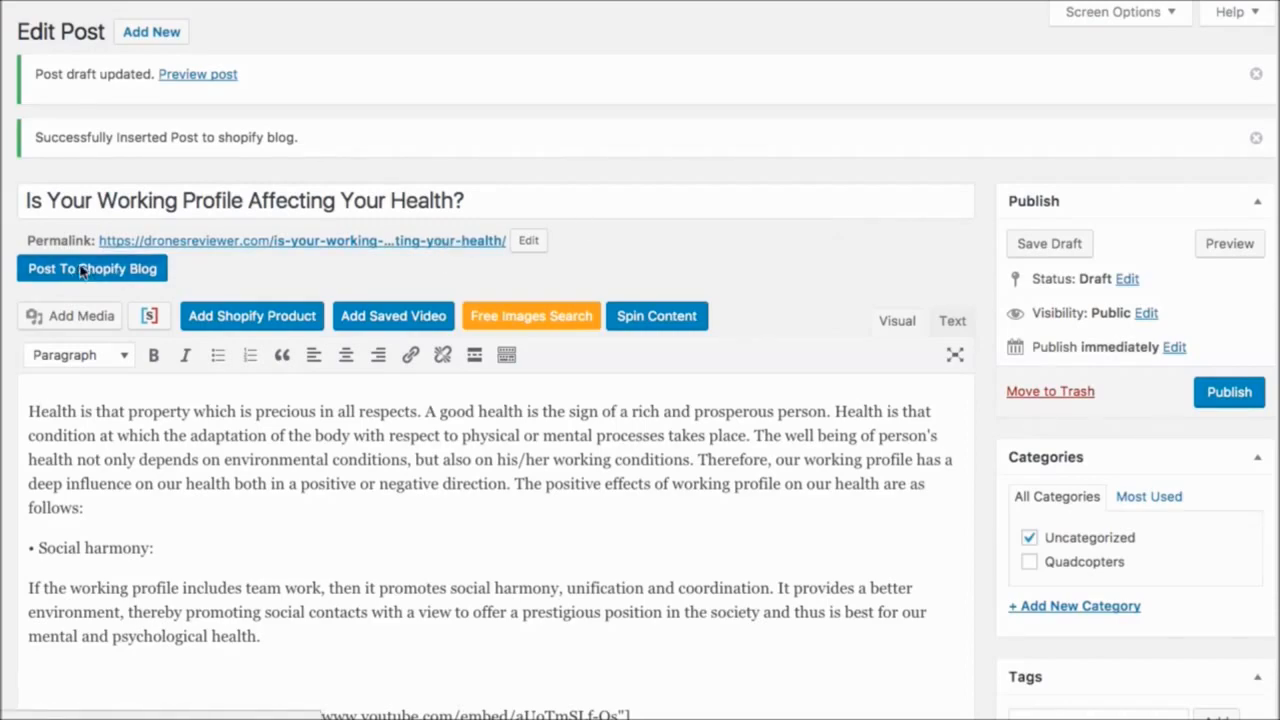
left_click(271, 175)
left_click(271, 193)
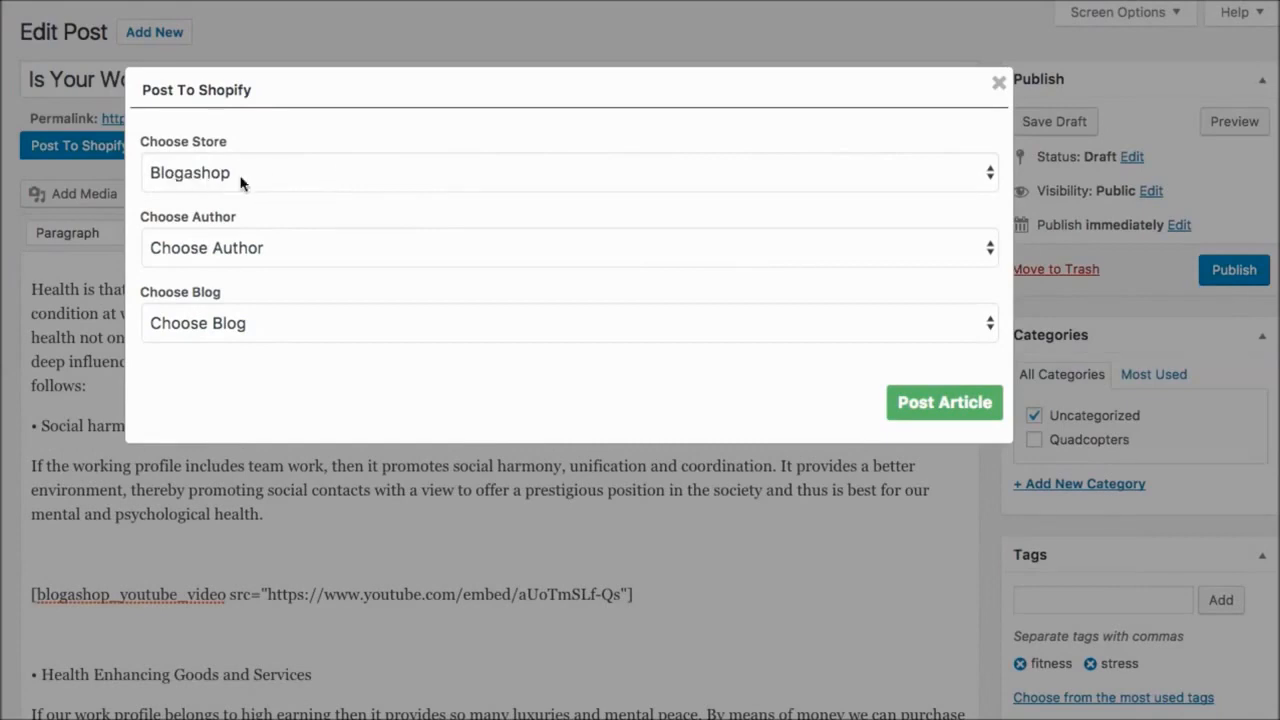
left_click(272, 248)
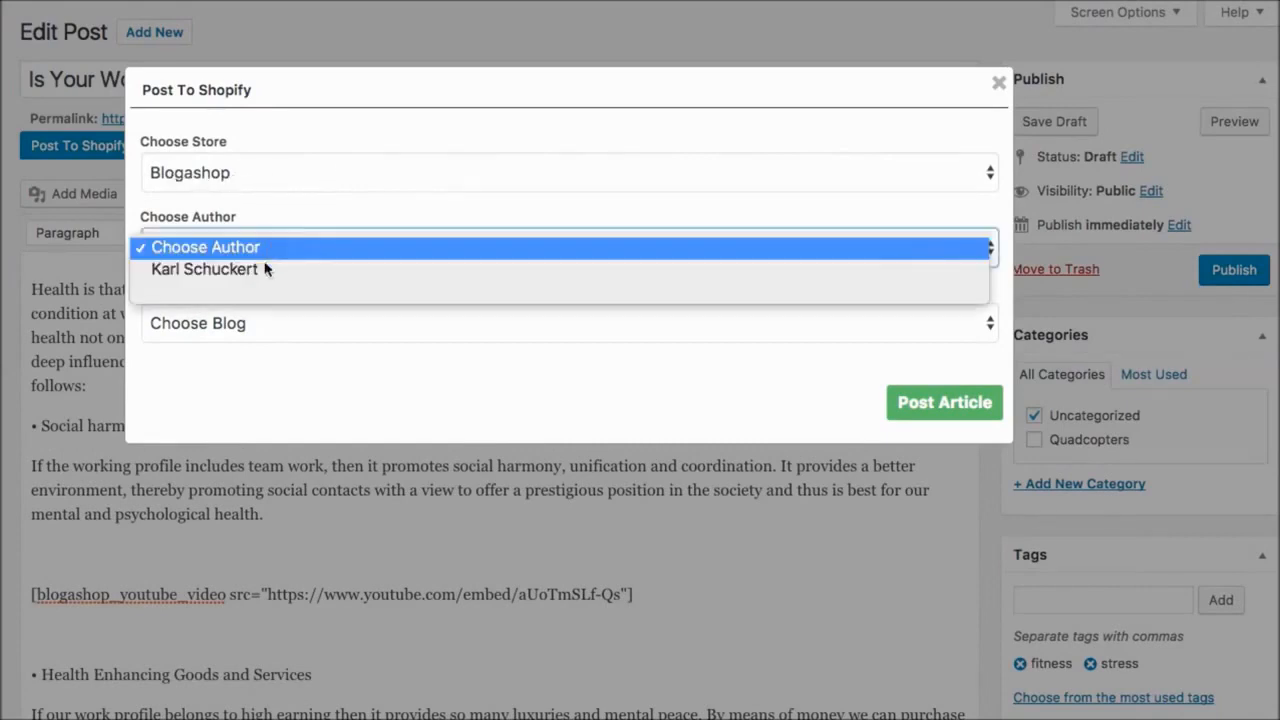
left_click(263, 267)
- Select "Blog" as the target Shopify blog and post the article
left_click(251, 336)
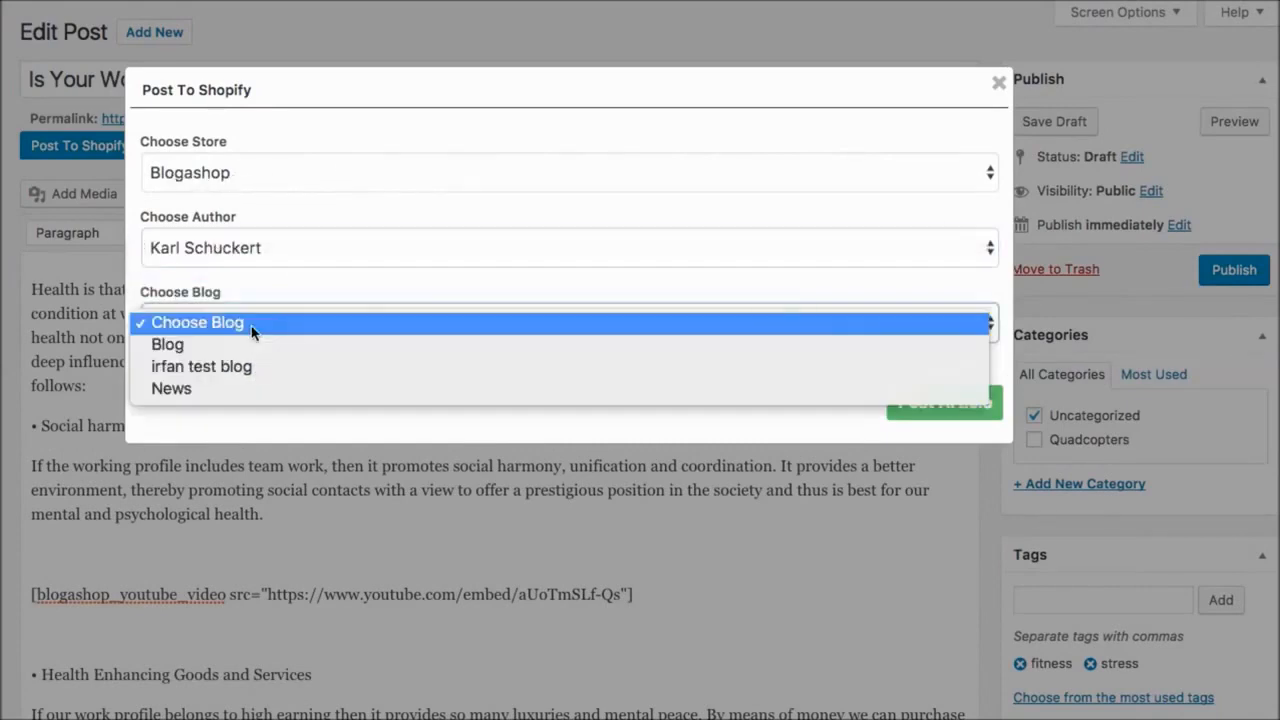
left_click(240, 345)
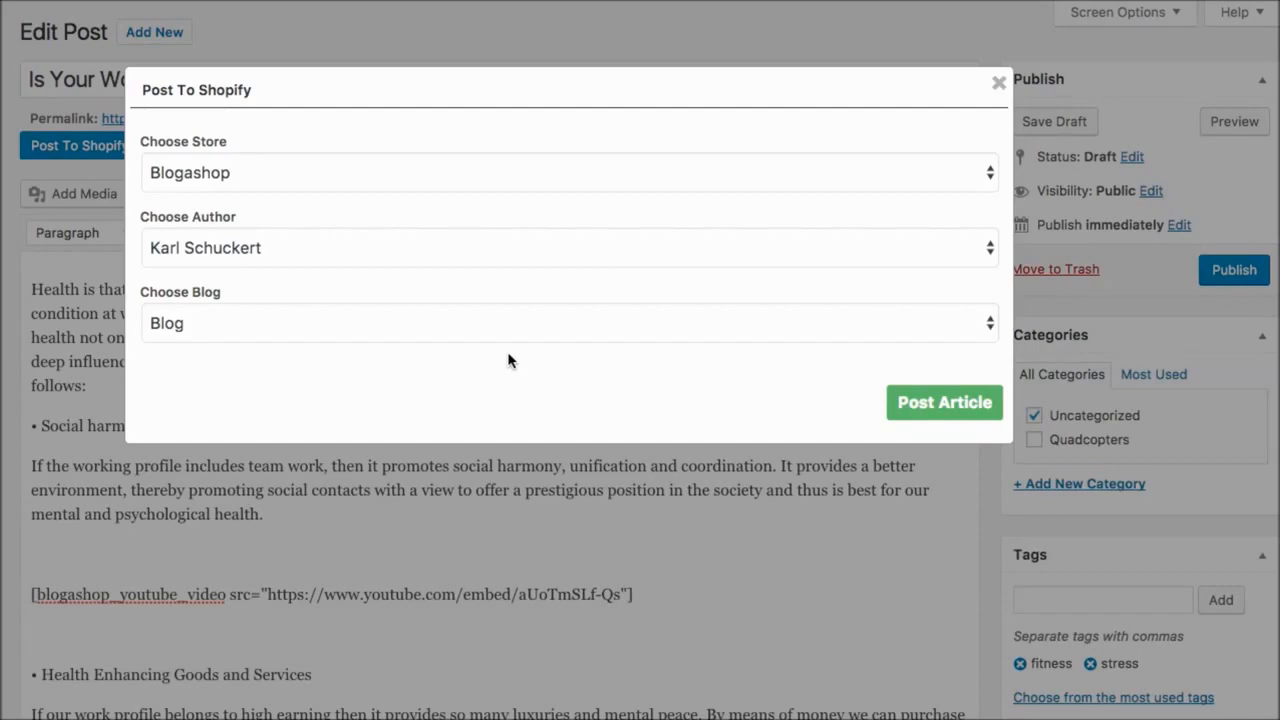
left_click(955, 404)
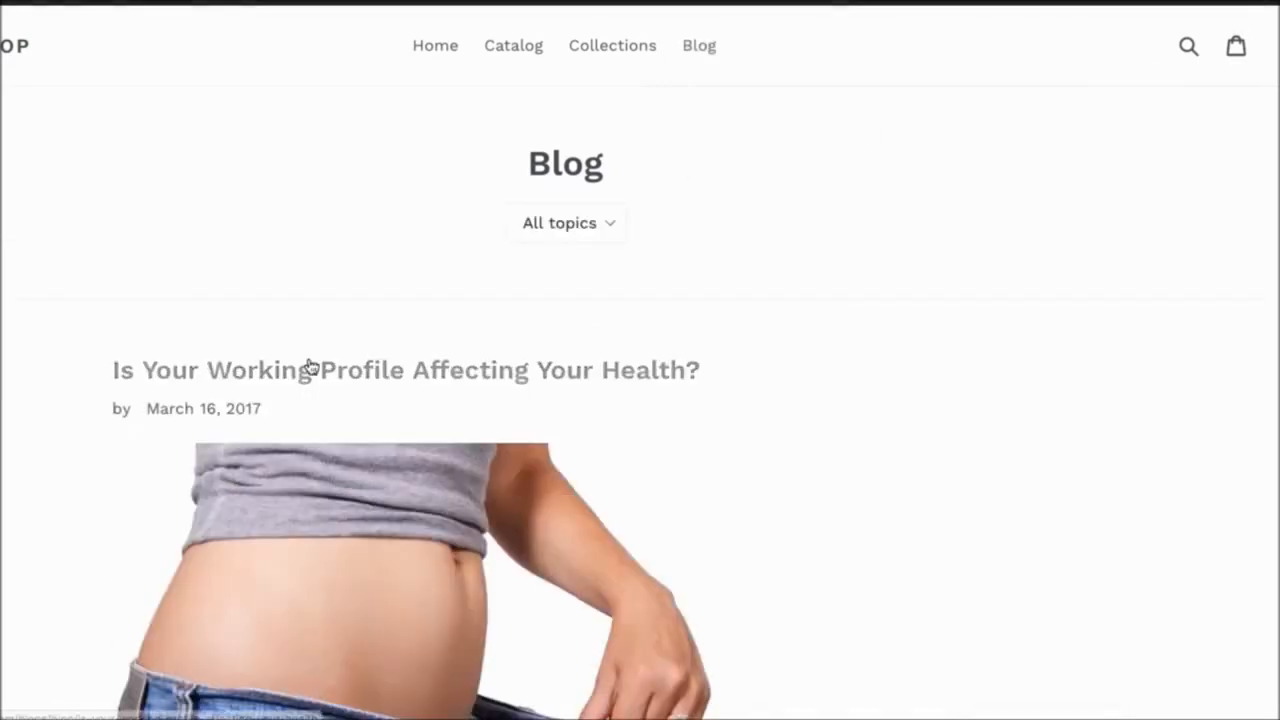
- Open the published health article on the store's blog and examine its text, embedded video and stress image
scroll(832, 407, "down", 7)
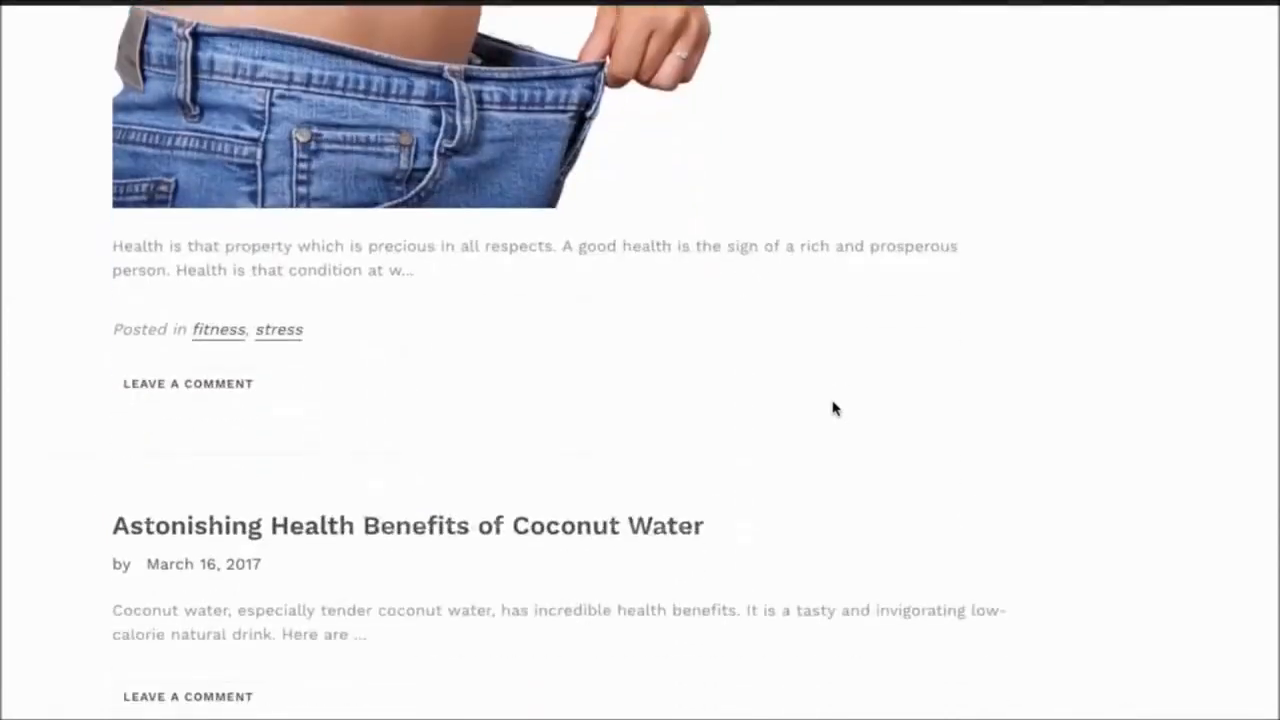
scroll(460, 285, "up", 5)
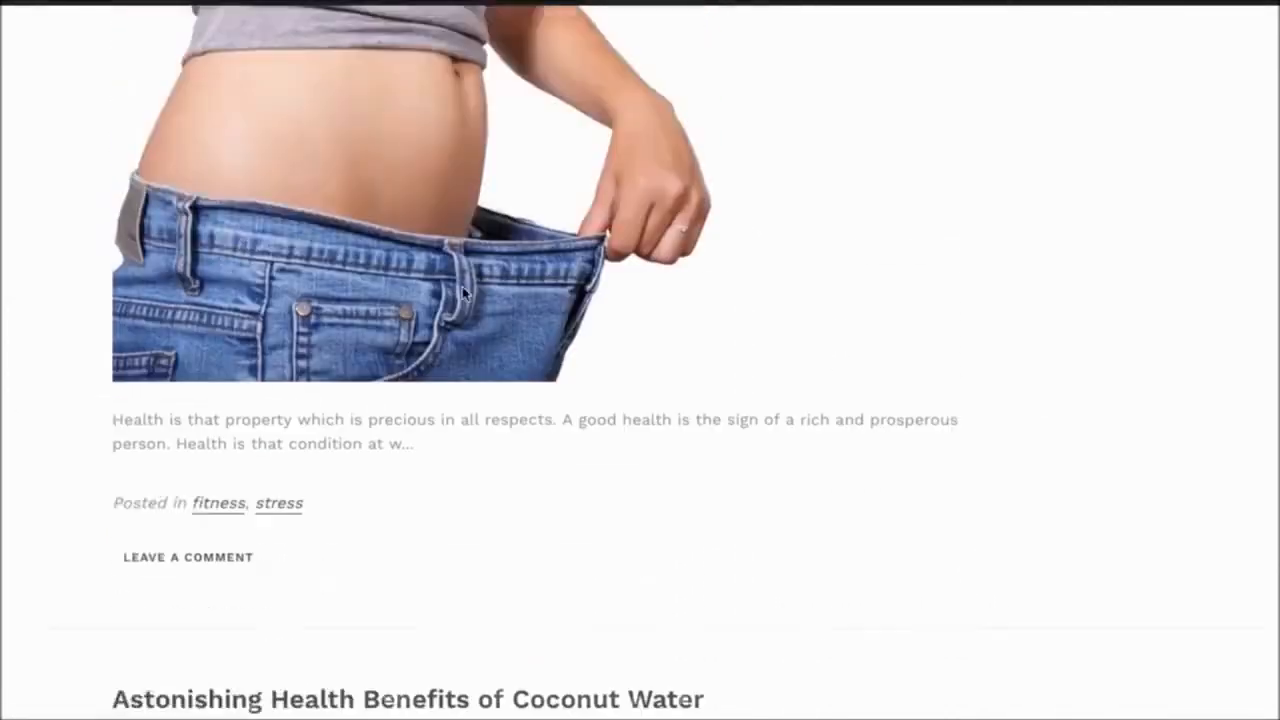
left_click(456, 186)
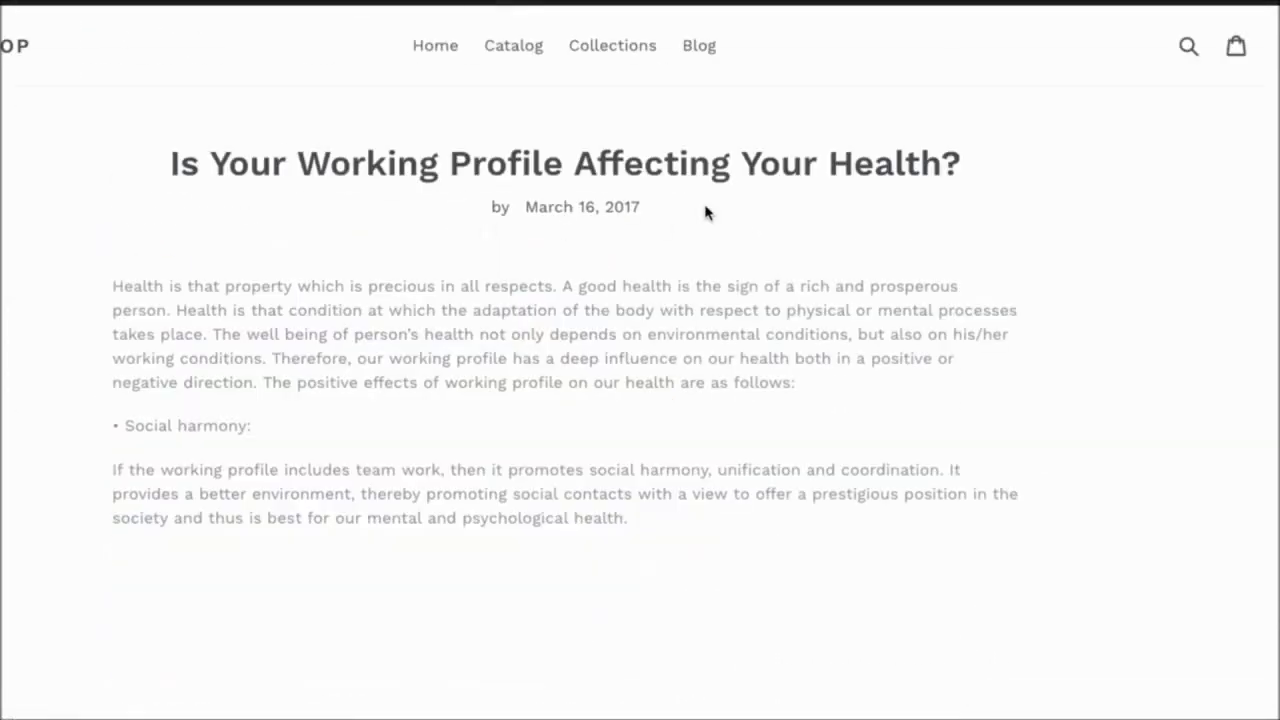
scroll(309, 306, "down", 7)
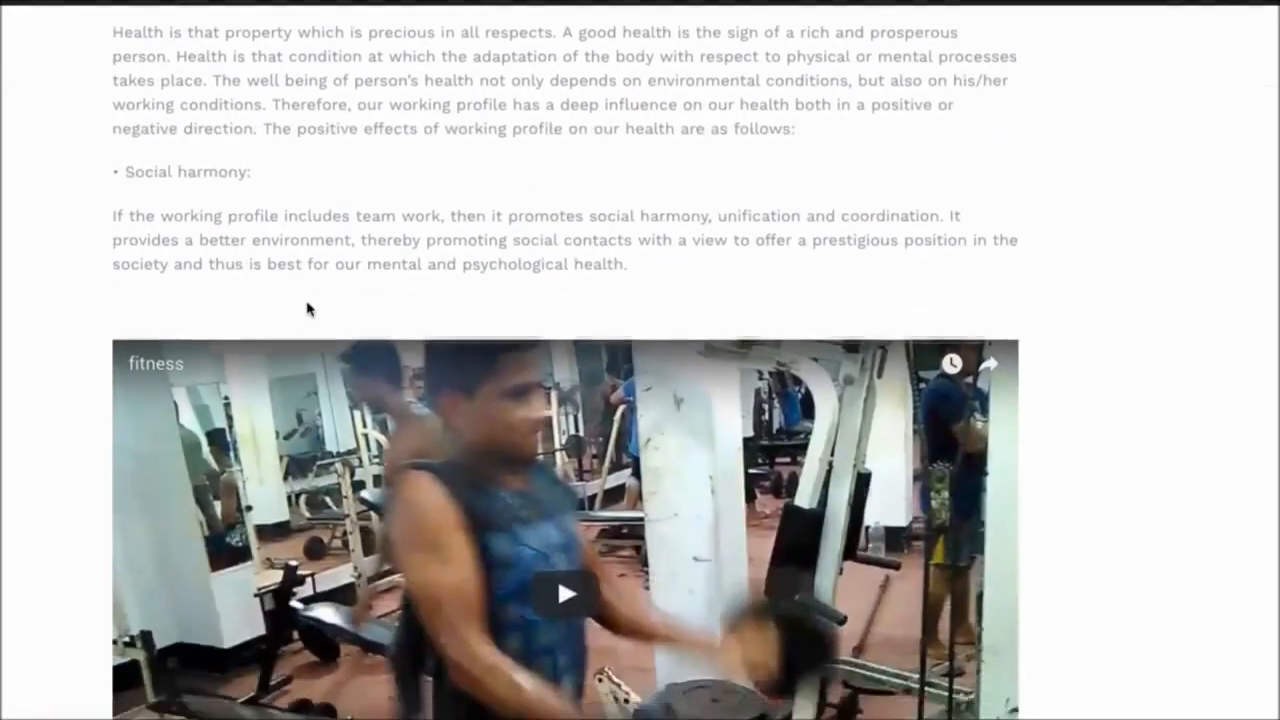
scroll(309, 311, "down", 15)
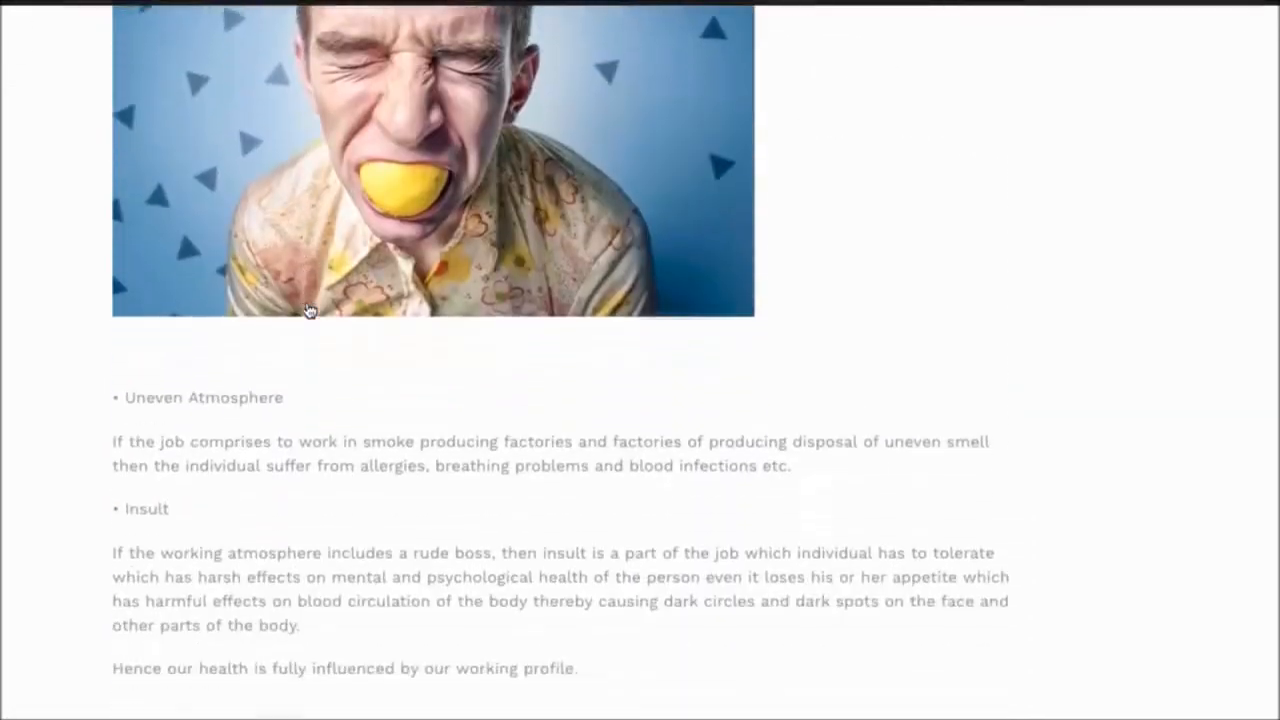
scroll(383, 306, "down", 4)
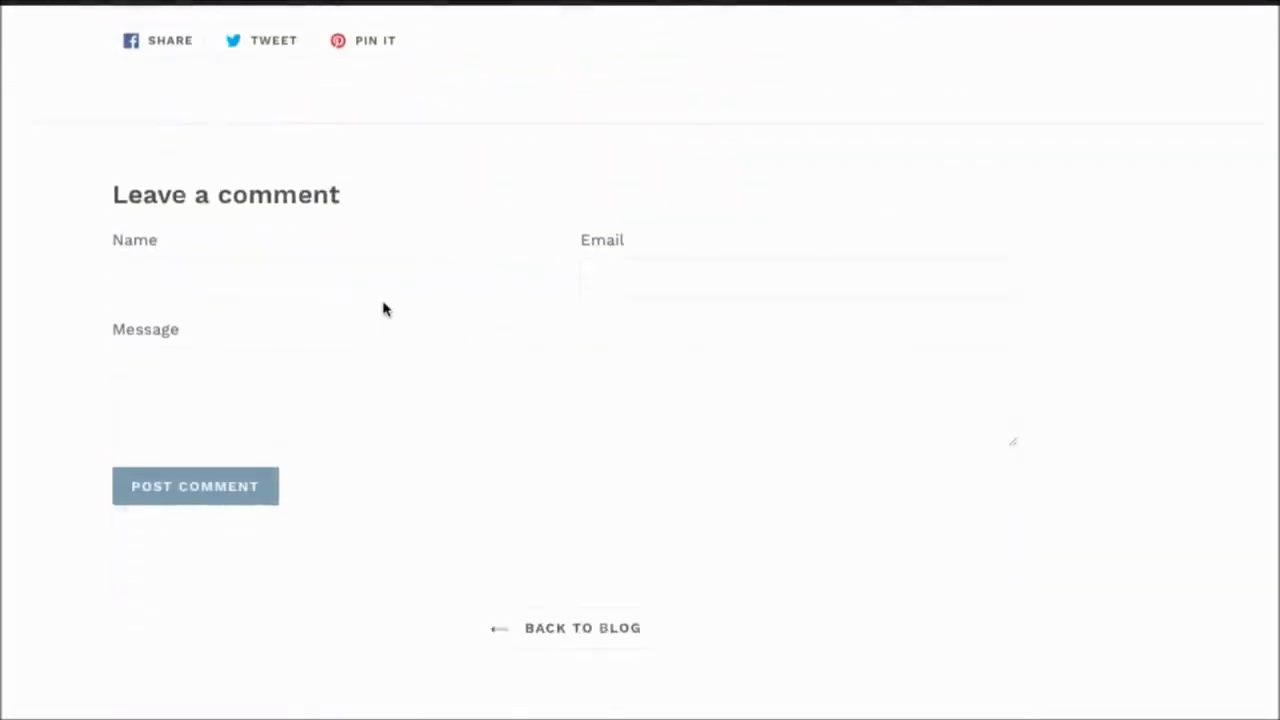
scroll(391, 304, "up", 12)
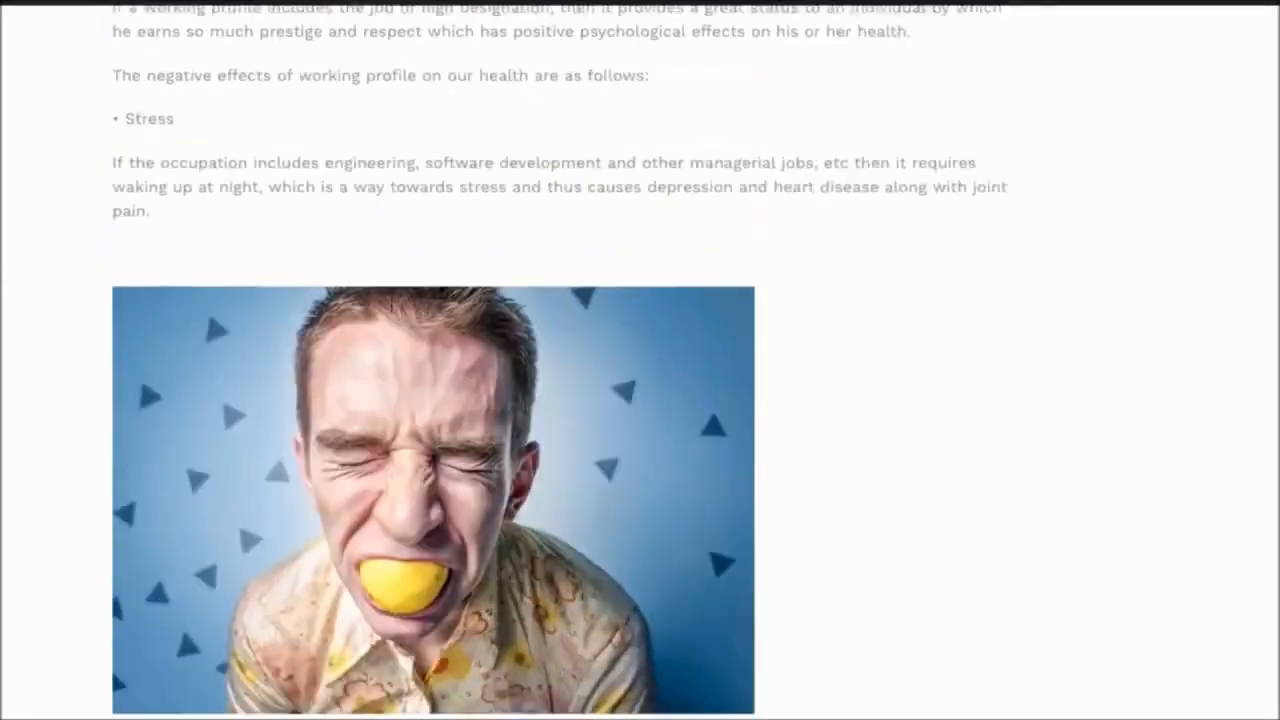
scroll(391, 304, "up", 10)
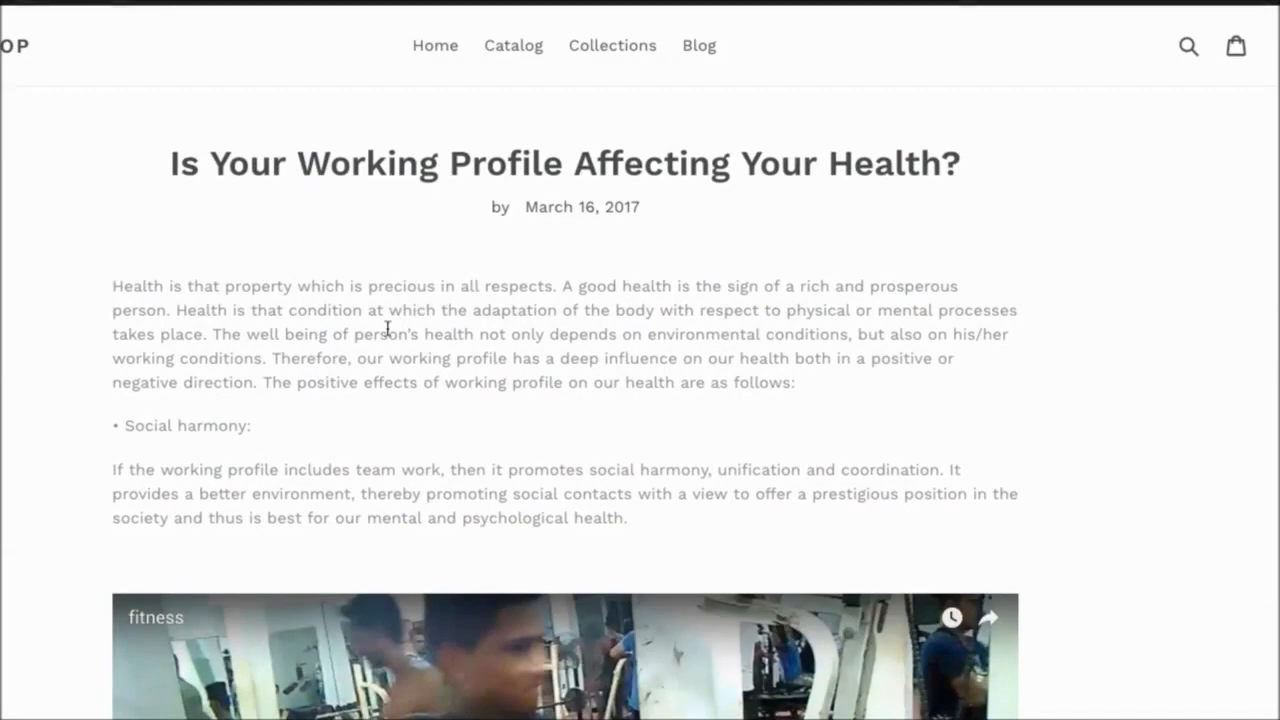
- Fill in the commenter's name and e-mail address in the comment form below the article
scroll(387, 329, "down", 13)
scroll(387, 329, "down", 12)
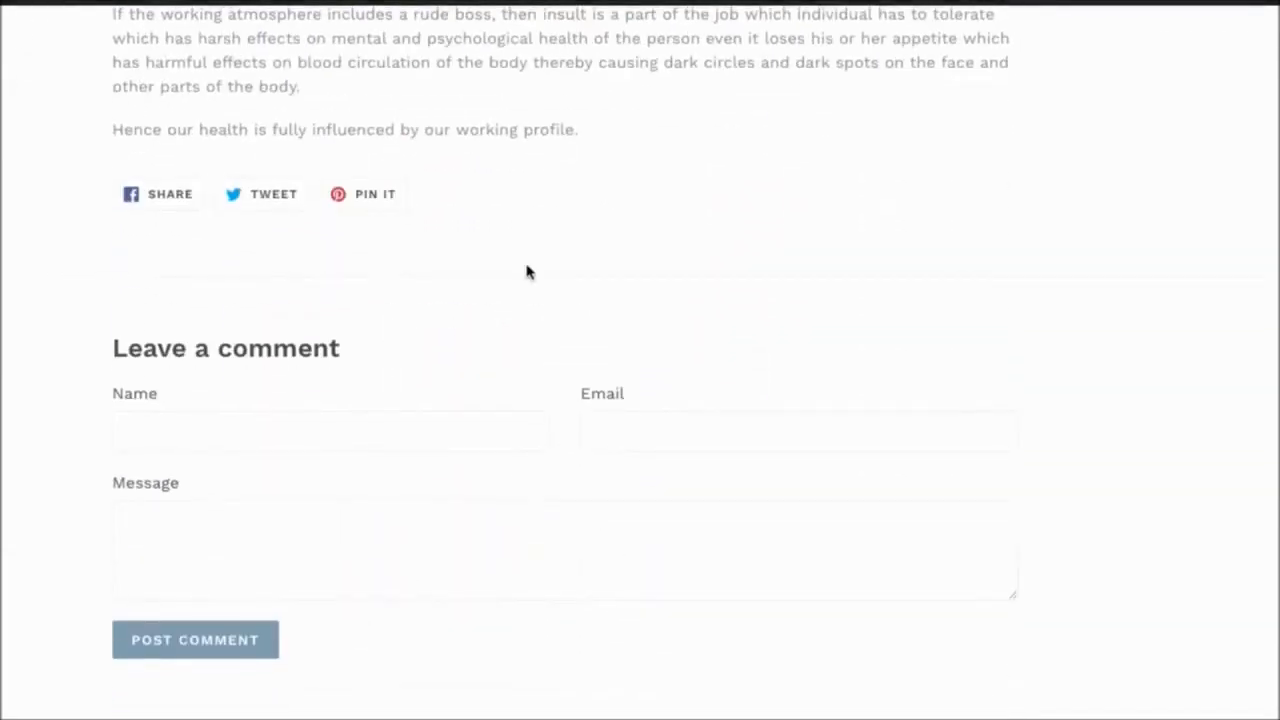
scroll(405, 271, "down", 1)
scroll(405, 271, "down", 2)
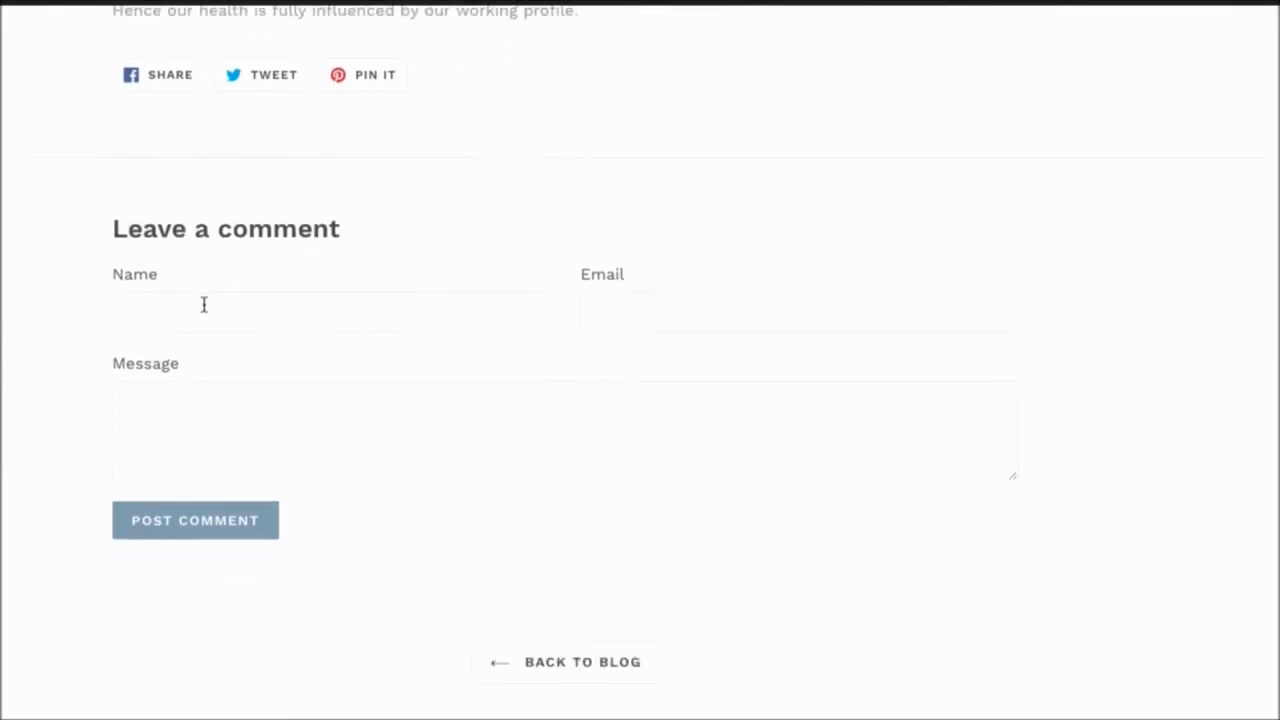
left_click(203, 304)
type("Keith")
key("Tab")
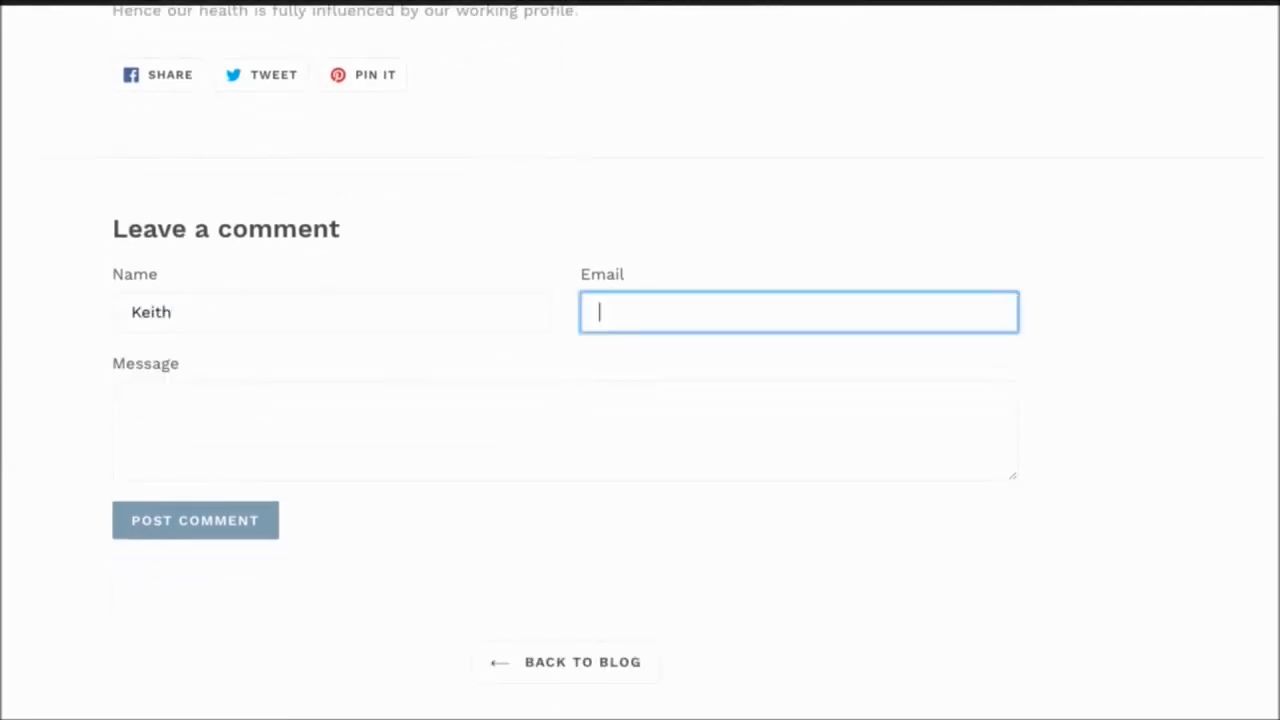
type("demo@demo.com")
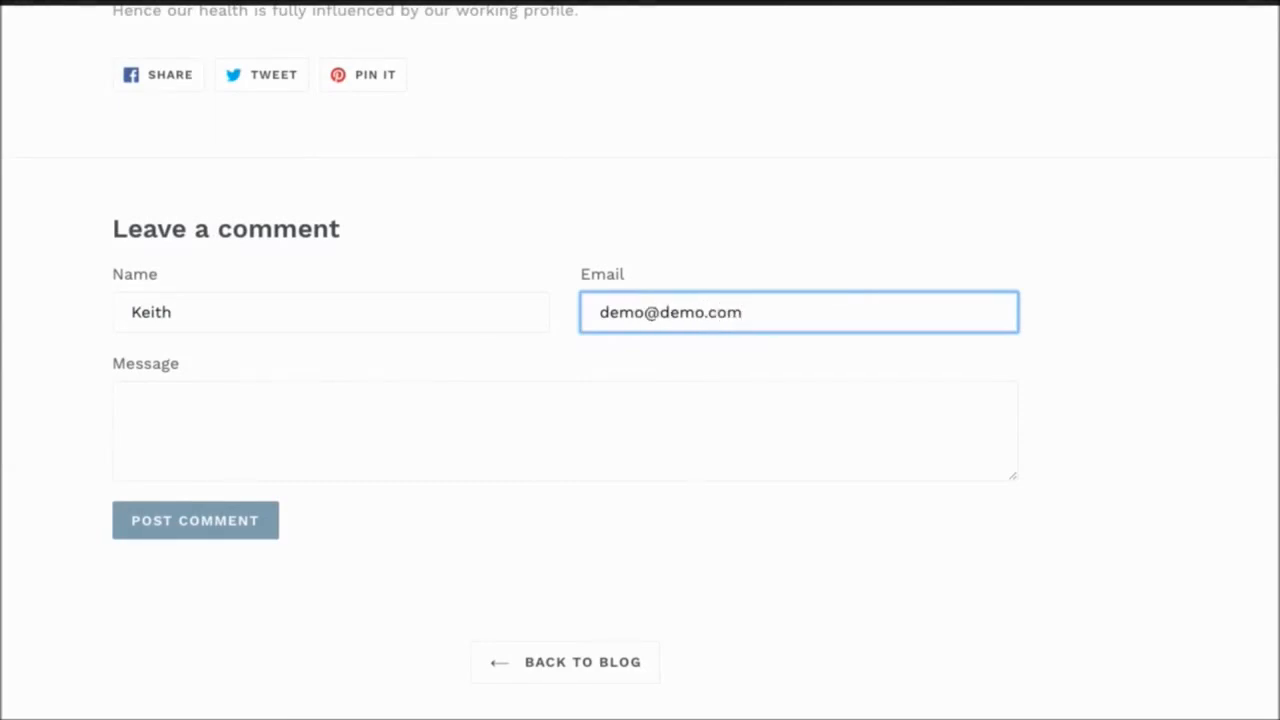
- Enter the message "Hey Guys" in the comment form and post the comment
left_click(169, 401)
type("Hey Guay")
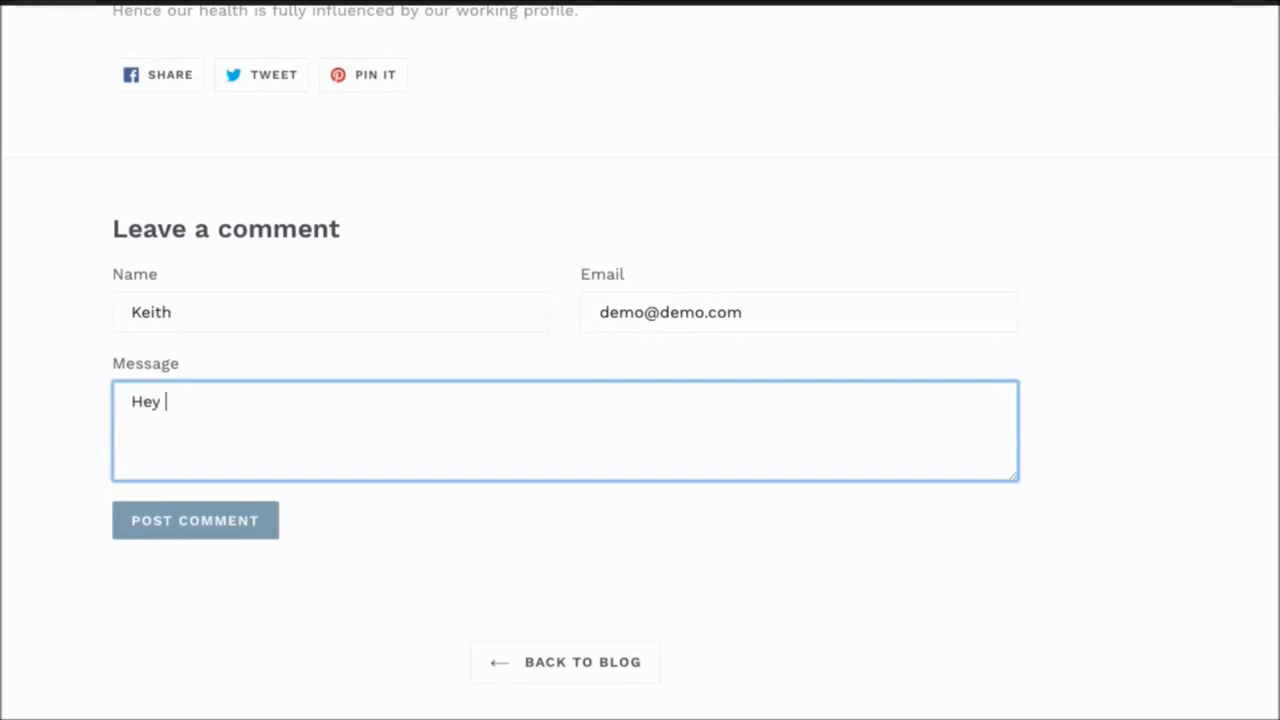
key("BackSpace")
key("BackSpace")
type("ys")
left_click(151, 522)
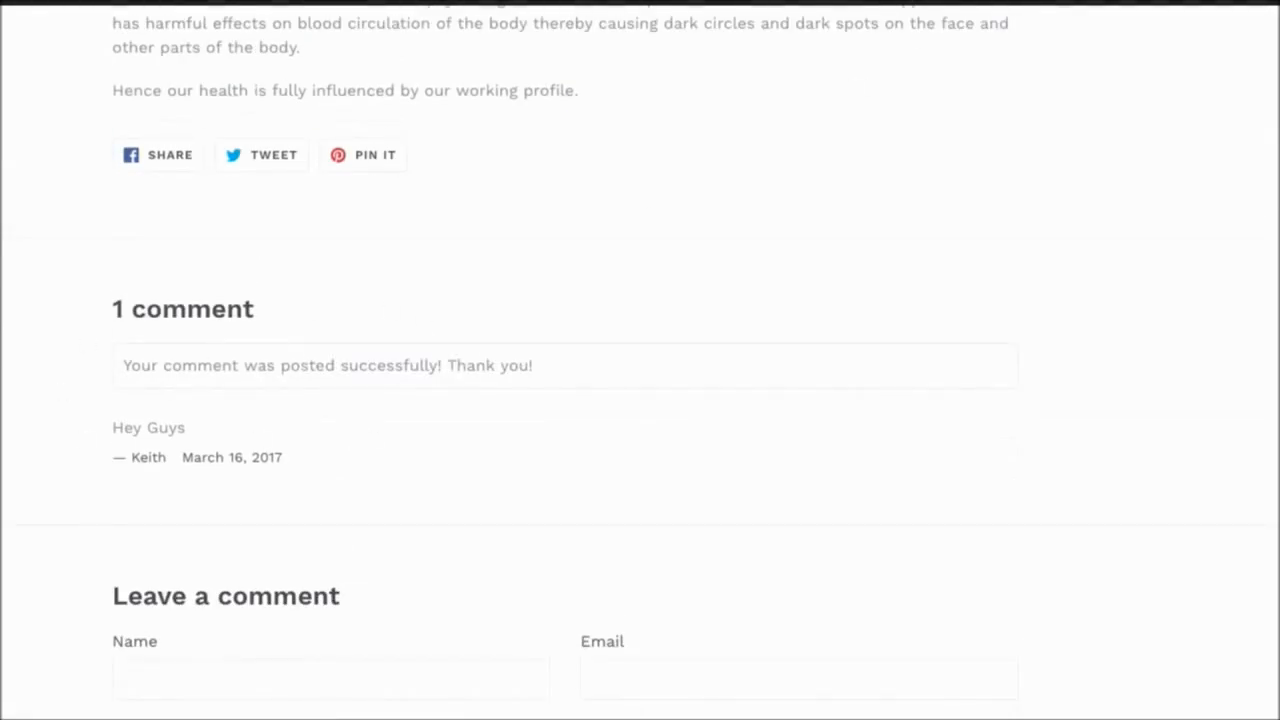
- Switch back to the WordPress admin and open BlogaShop's Canned Comments page
left_click(330, 2)
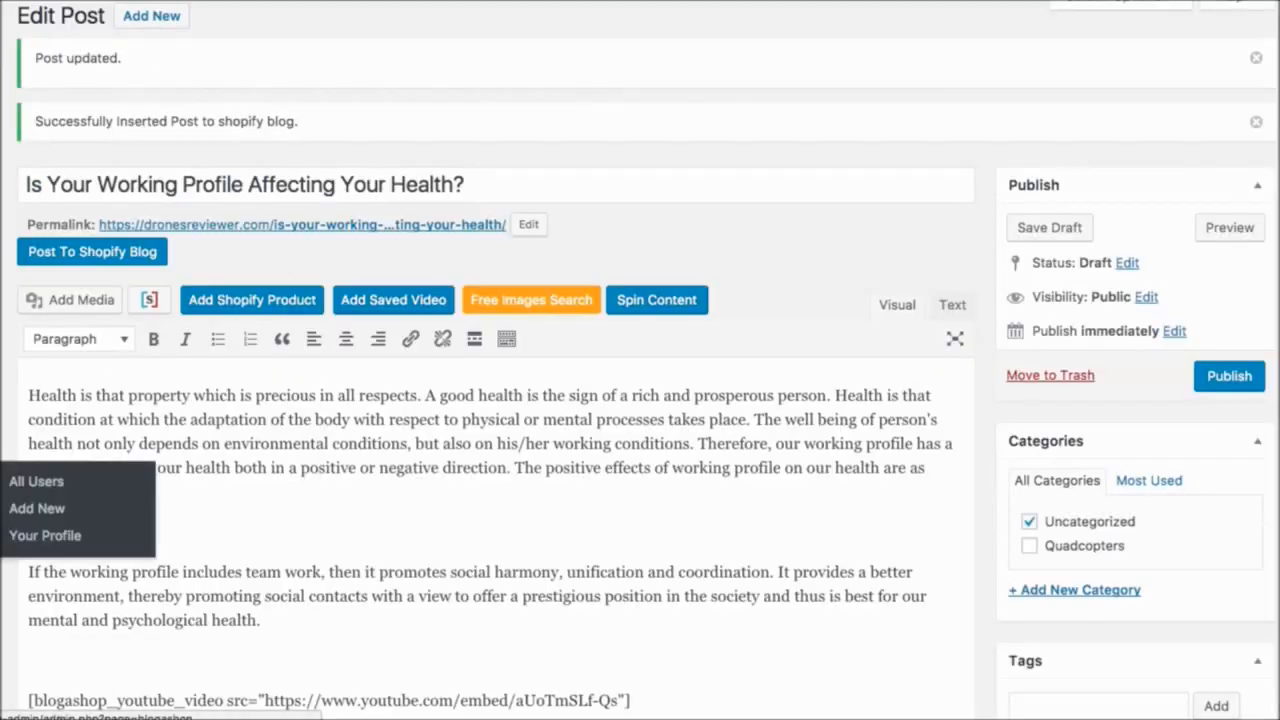
mouse_move(4, 600)
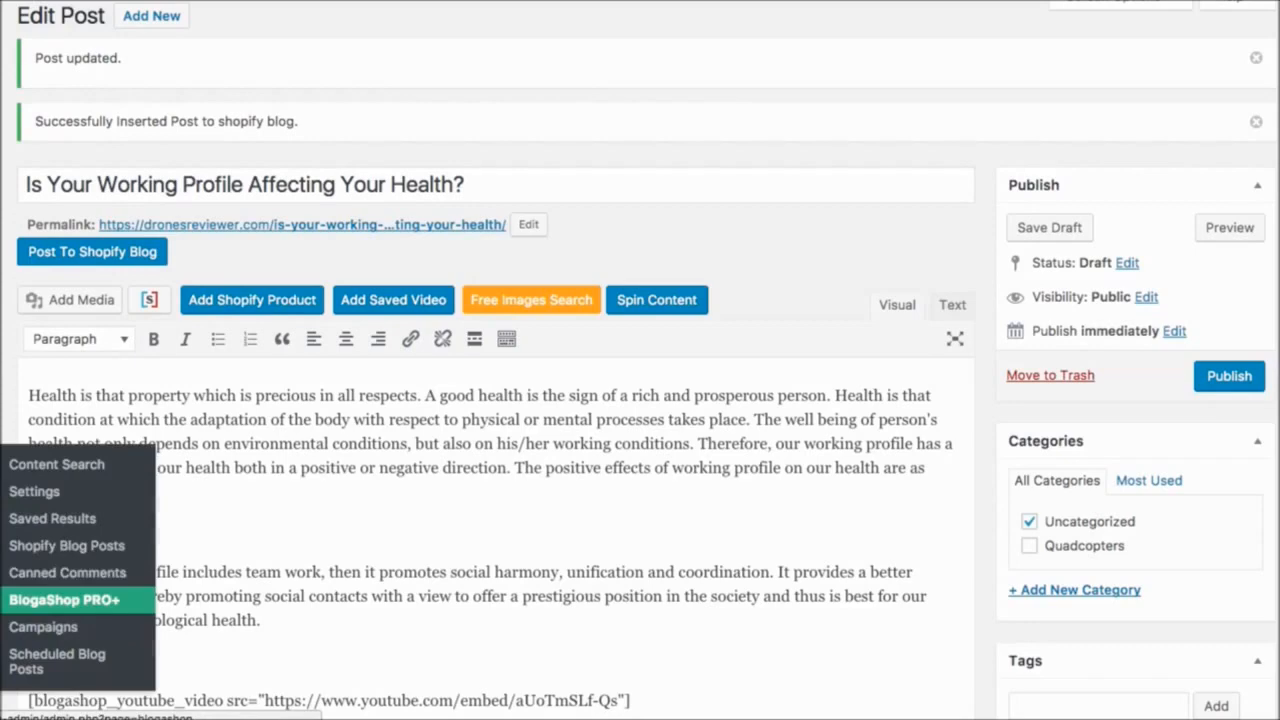
left_click(68, 572)
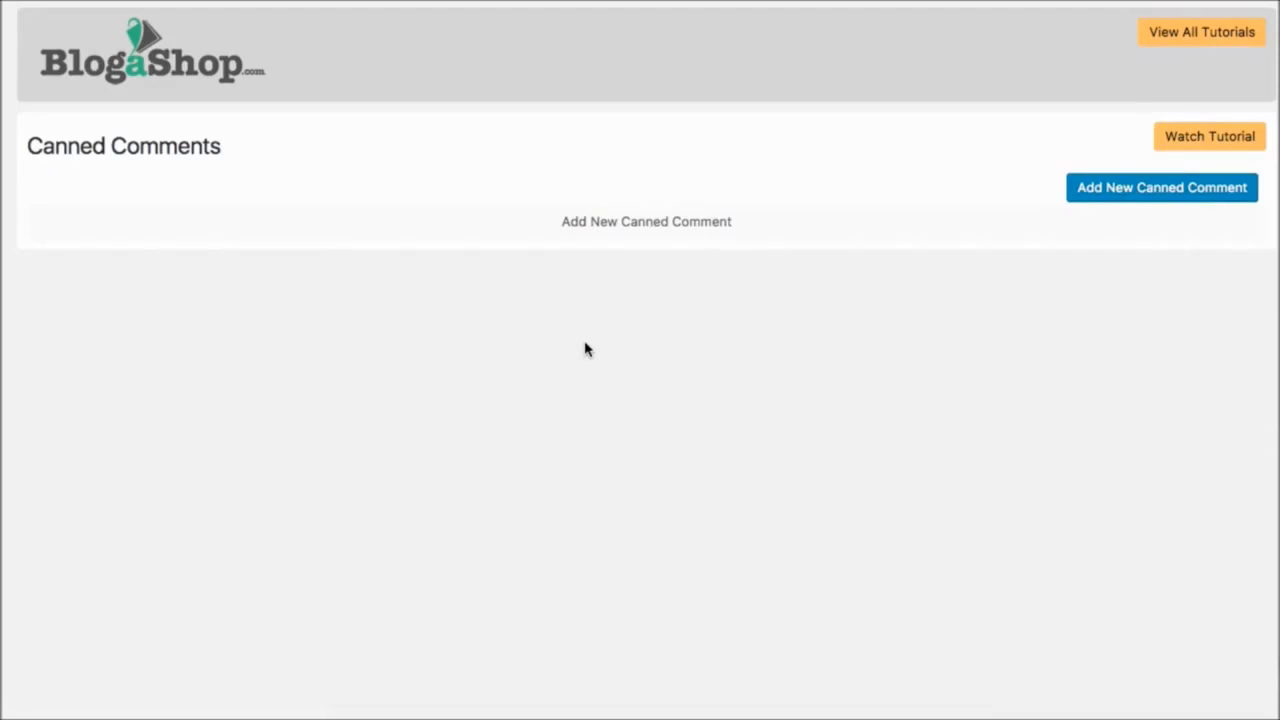
- Add a canned comment titled "Demo" with the text "How are you?" and save it
left_click(1105, 192)
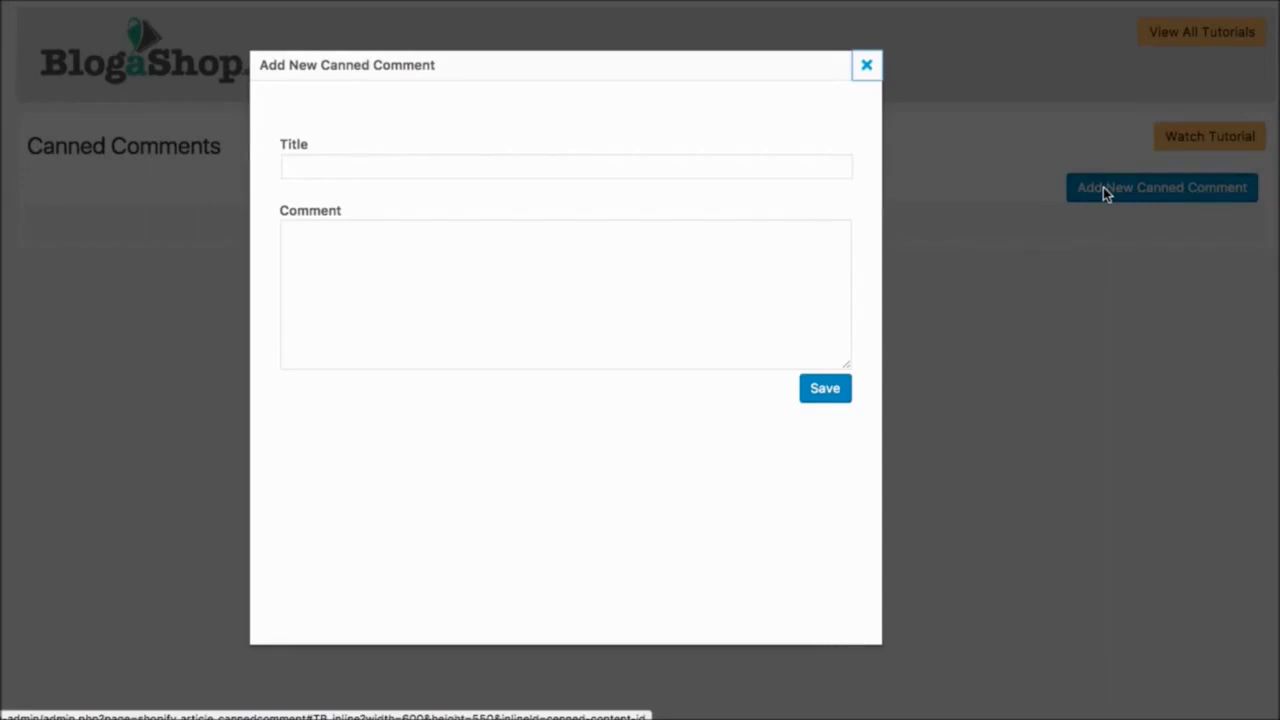
left_click(318, 165)
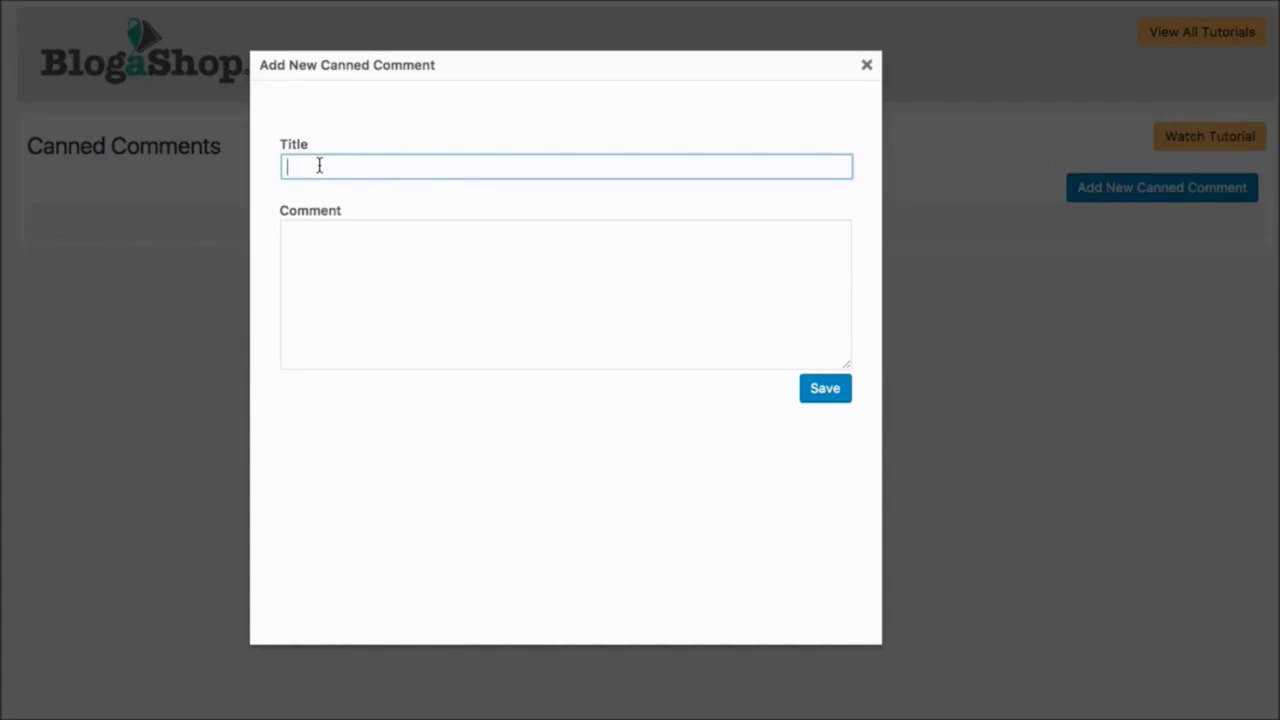
type("Demo")
left_click(382, 230)
type("How are")
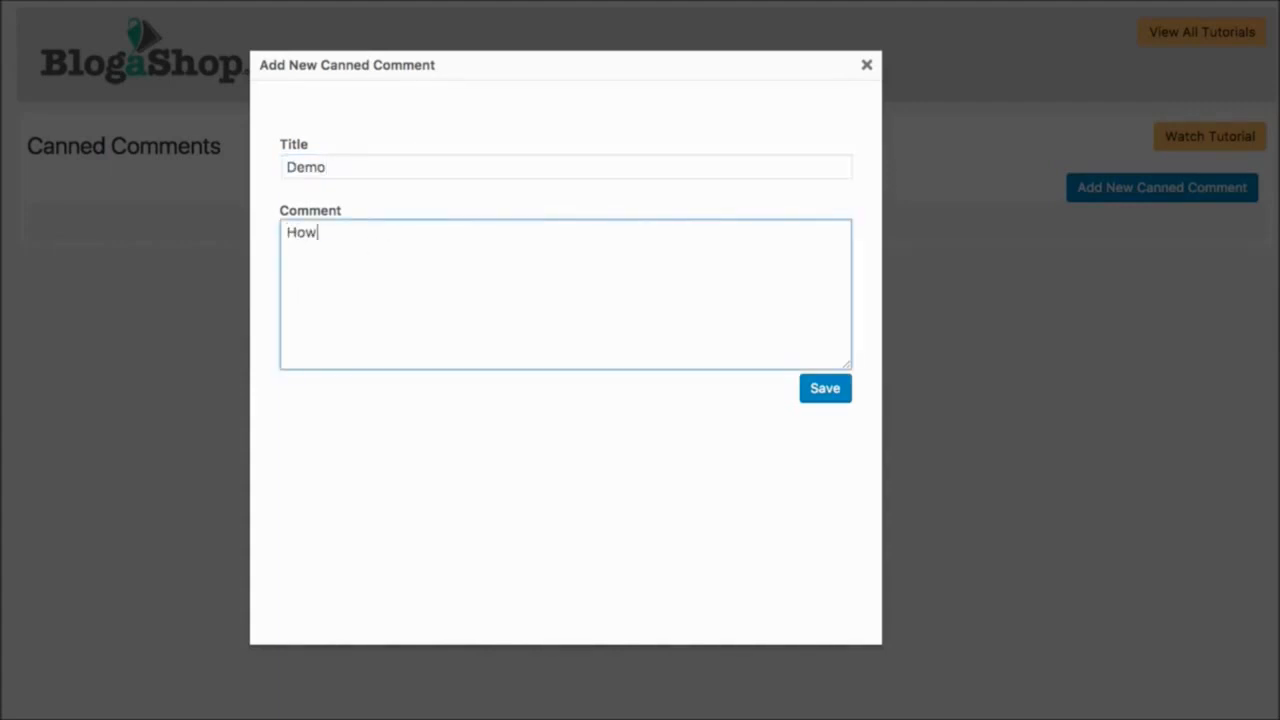
type(" you?")
left_click(838, 395)
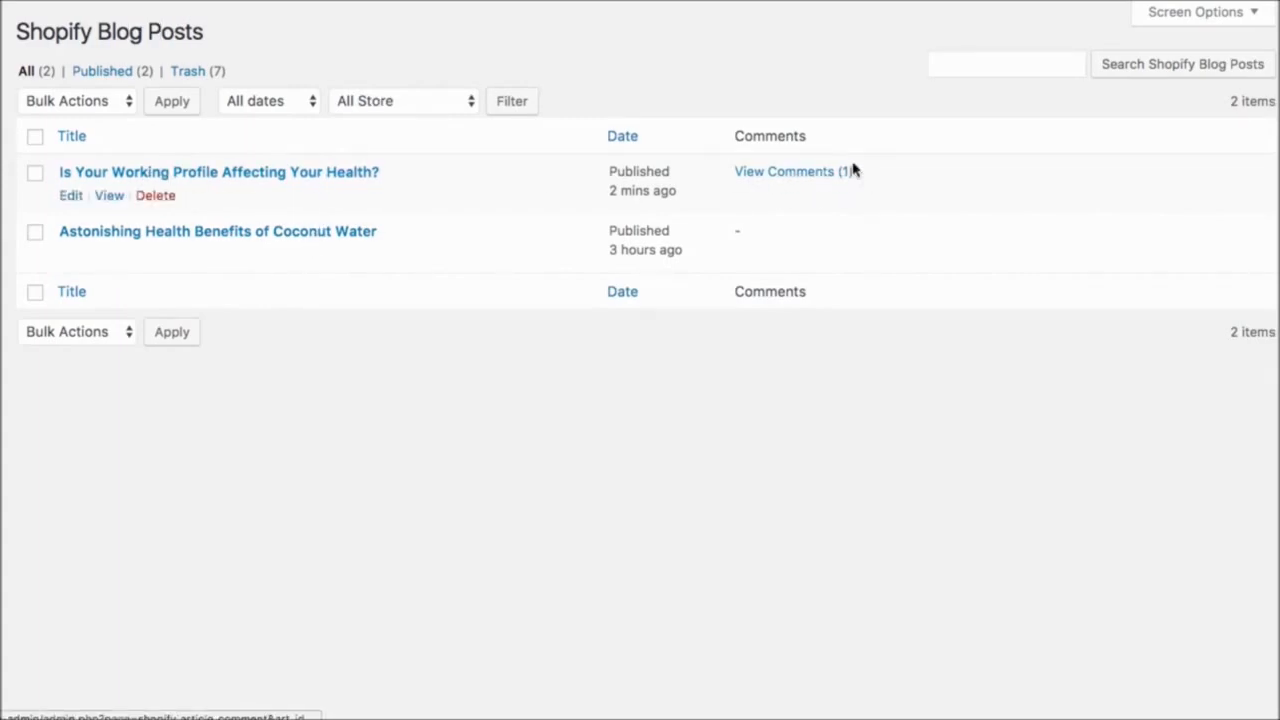
- Open the comments of "Is Your Working Profile Affecting Your Health?" and answer "Hey Guys" with the "Demo" canned response
left_click(800, 178)
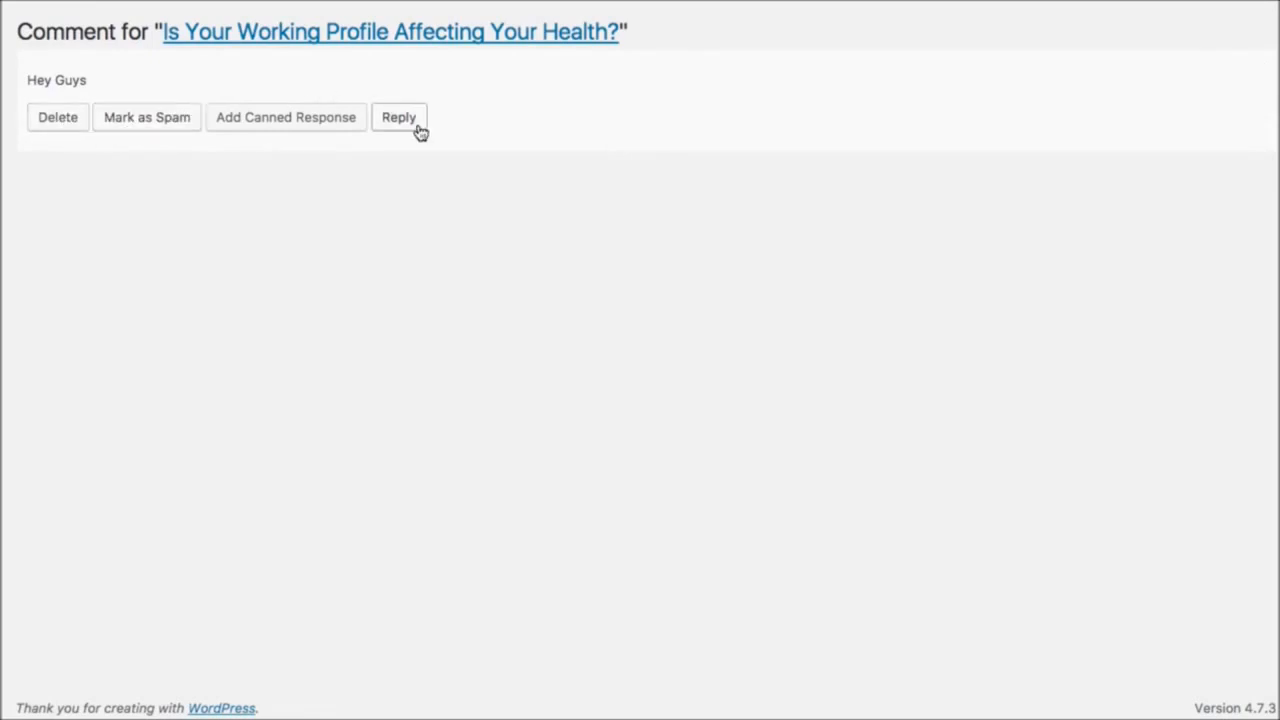
left_click(286, 125)
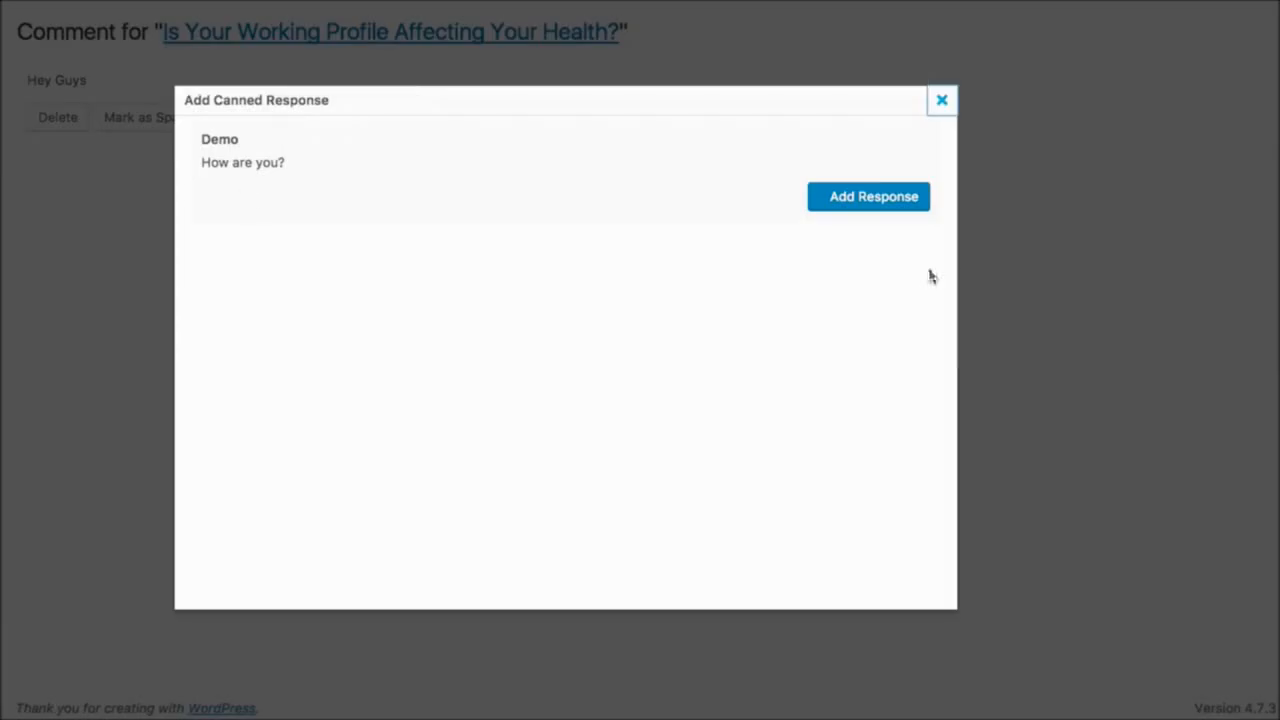
left_click(887, 207)
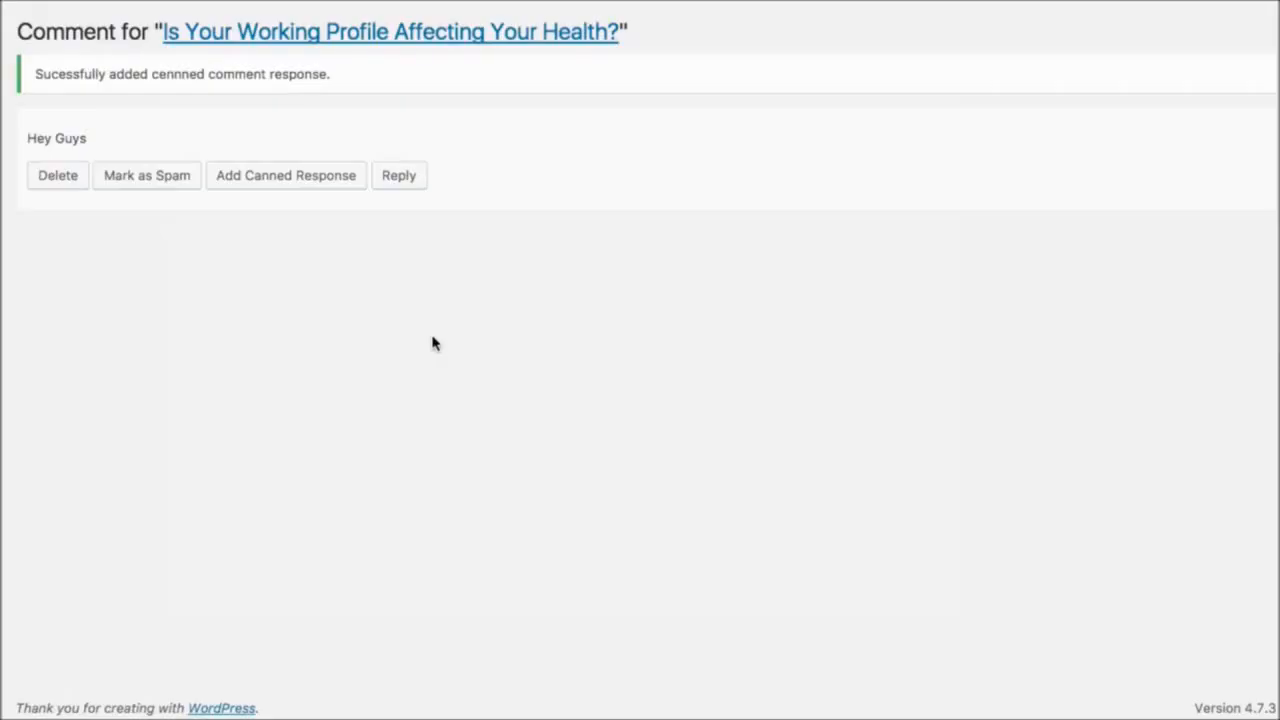
- Refresh the store article and the WordPress comment list to check for the canned response
key("super+r")
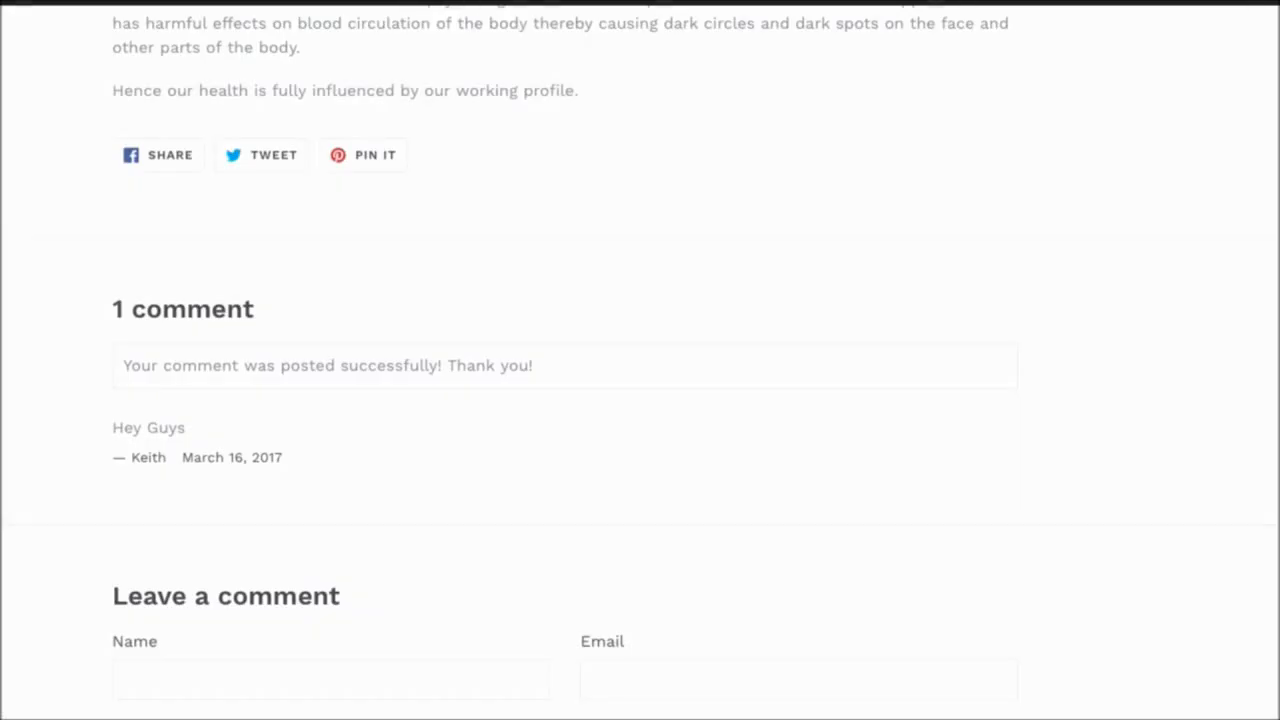
key("super+r")
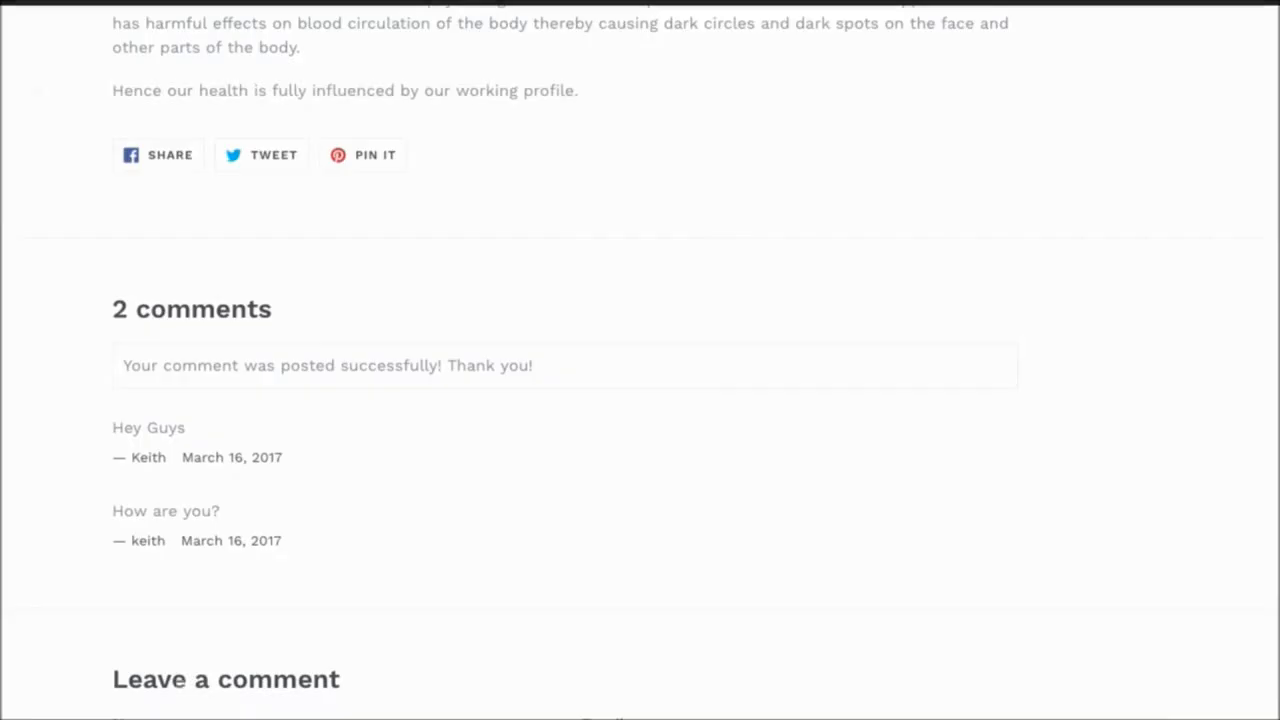
scroll(640, 360, "up", 10)
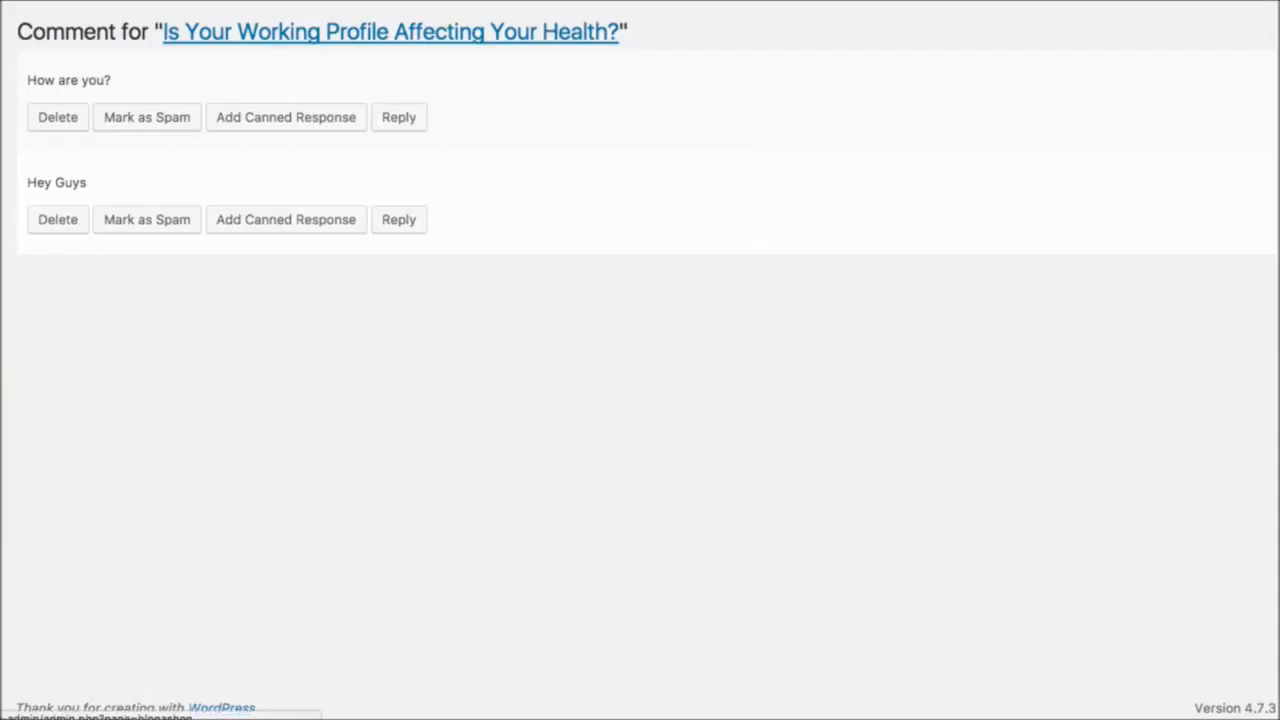
- Insert the line "Made a change!" above the first paragraph of "Is Your Working Profile Affecting Your Health?" and update the post to the Shopify blog
left_click(76, 510)
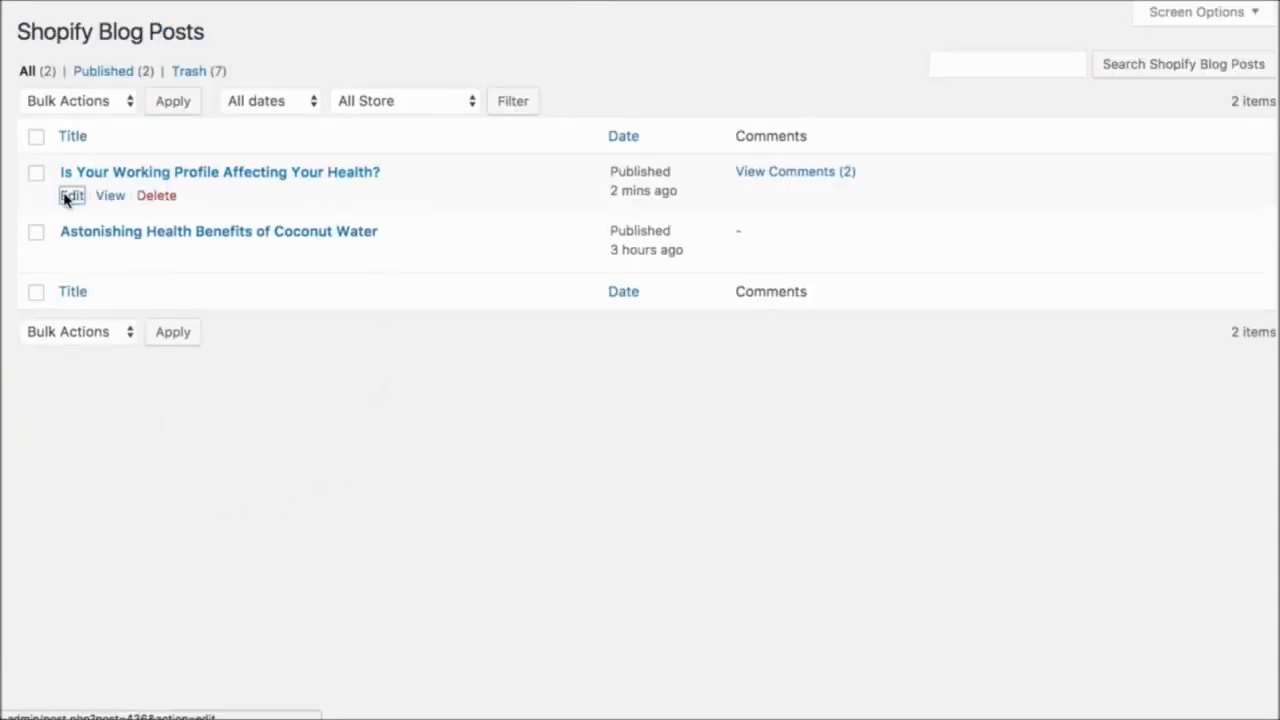
left_click(66, 196)
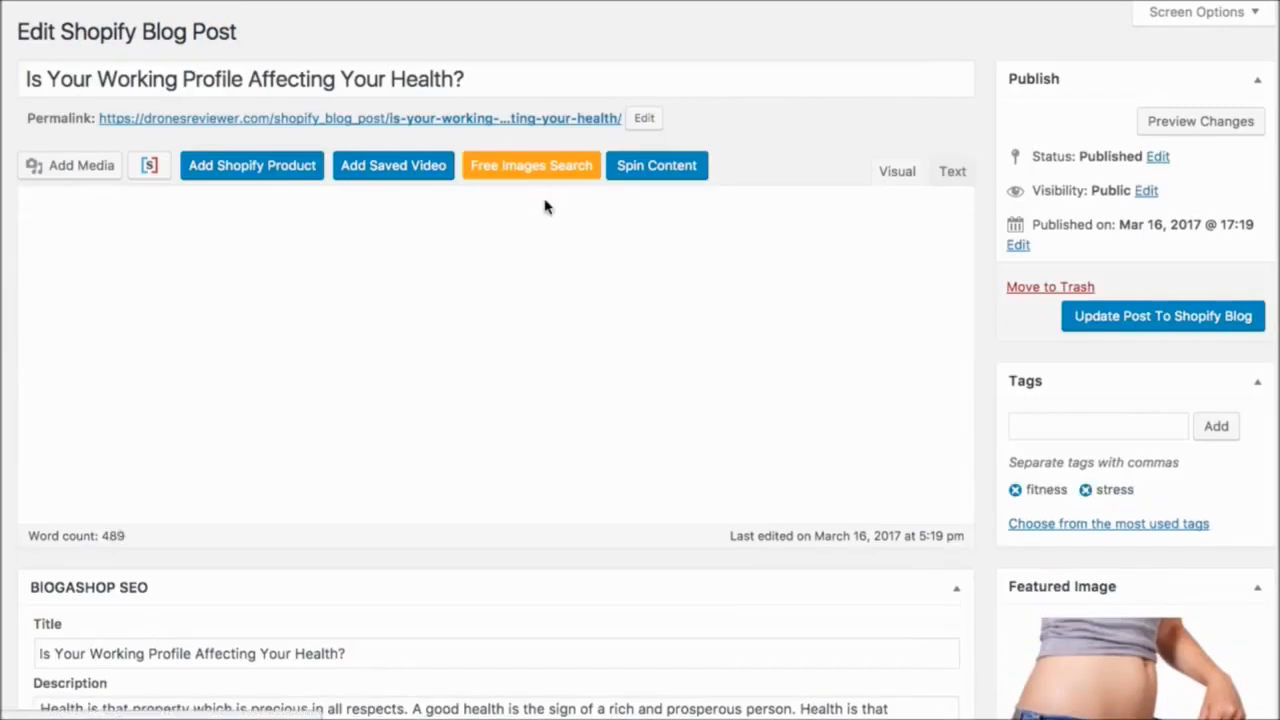
left_click(32, 238)
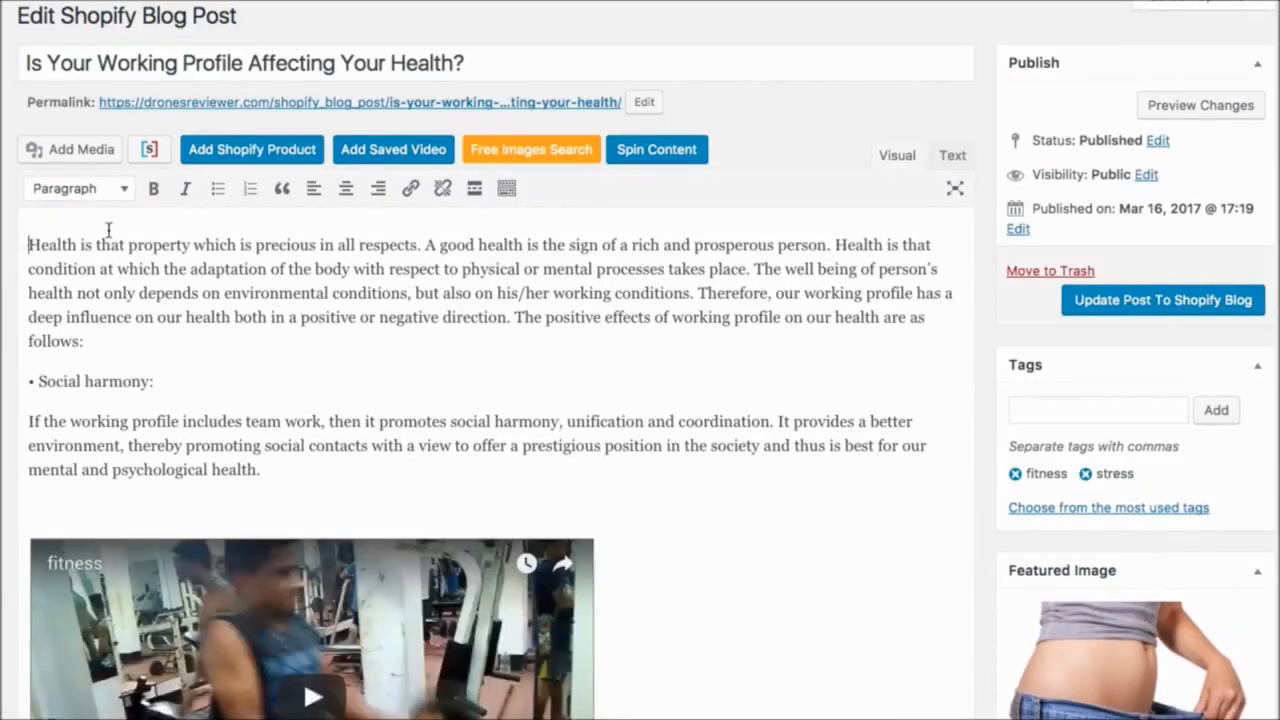
key("Return")
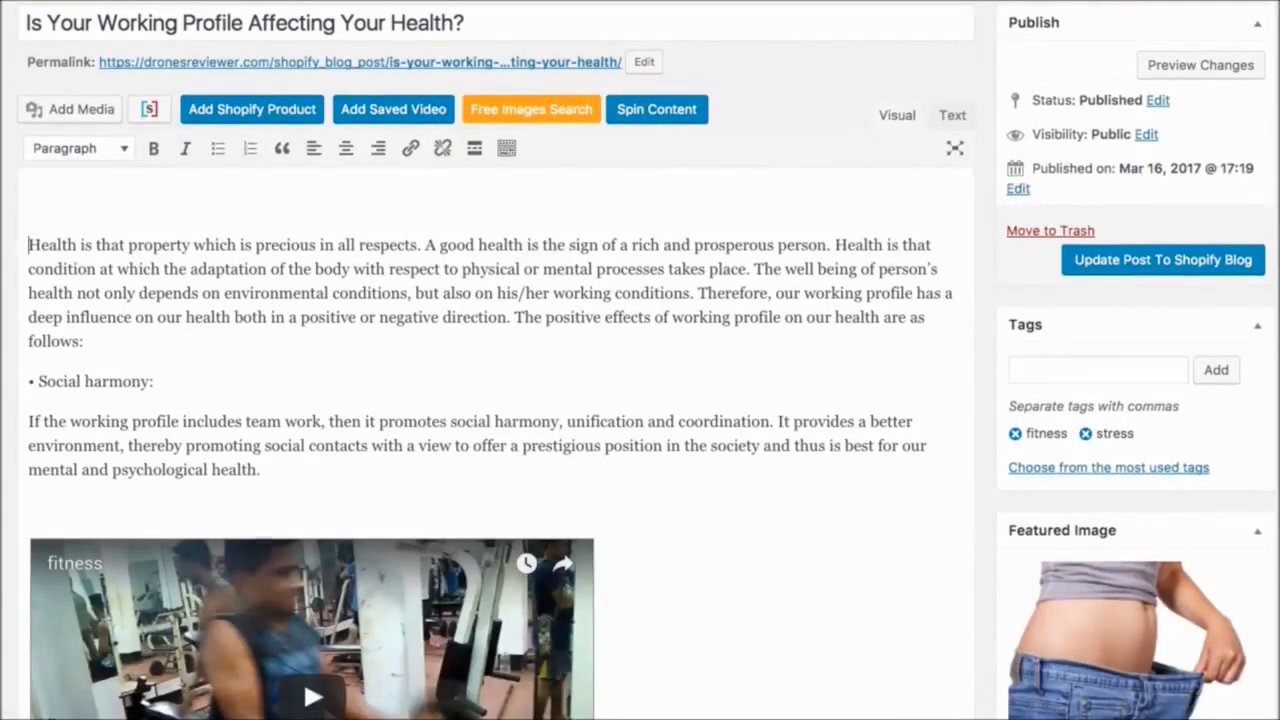
key("Up")
type("Made a change")
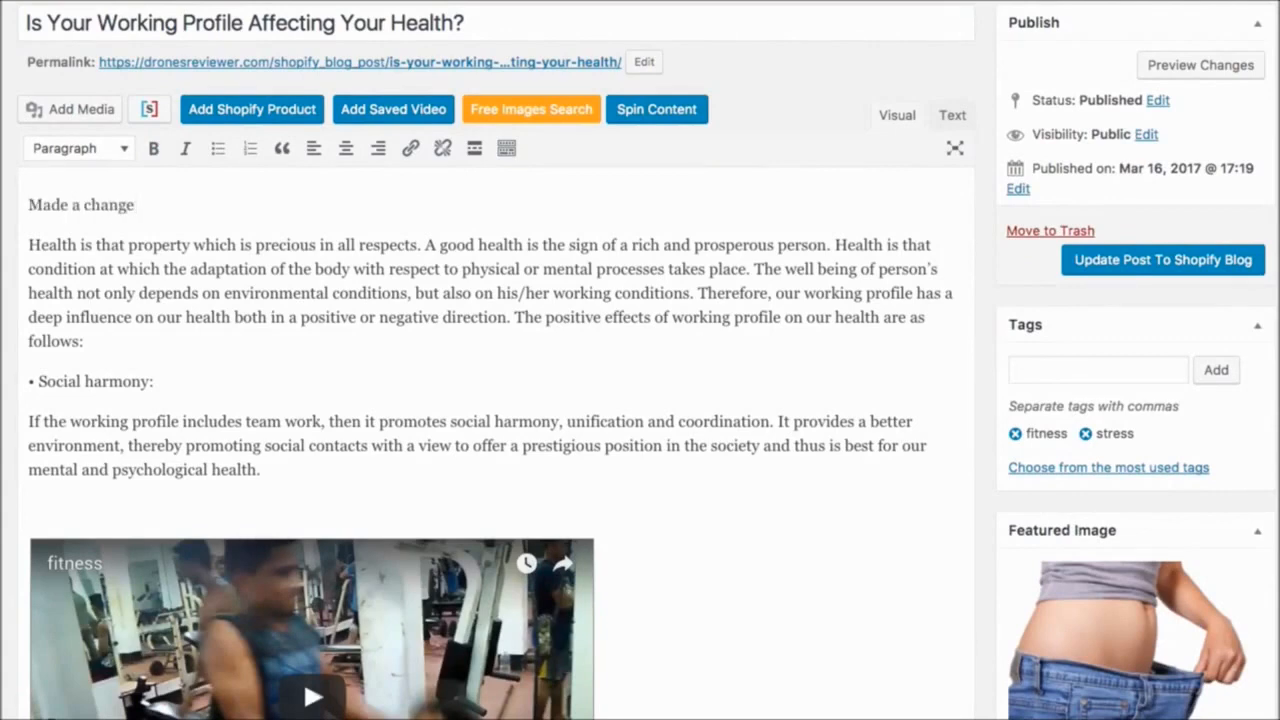
type("!")
left_click(1126, 260)
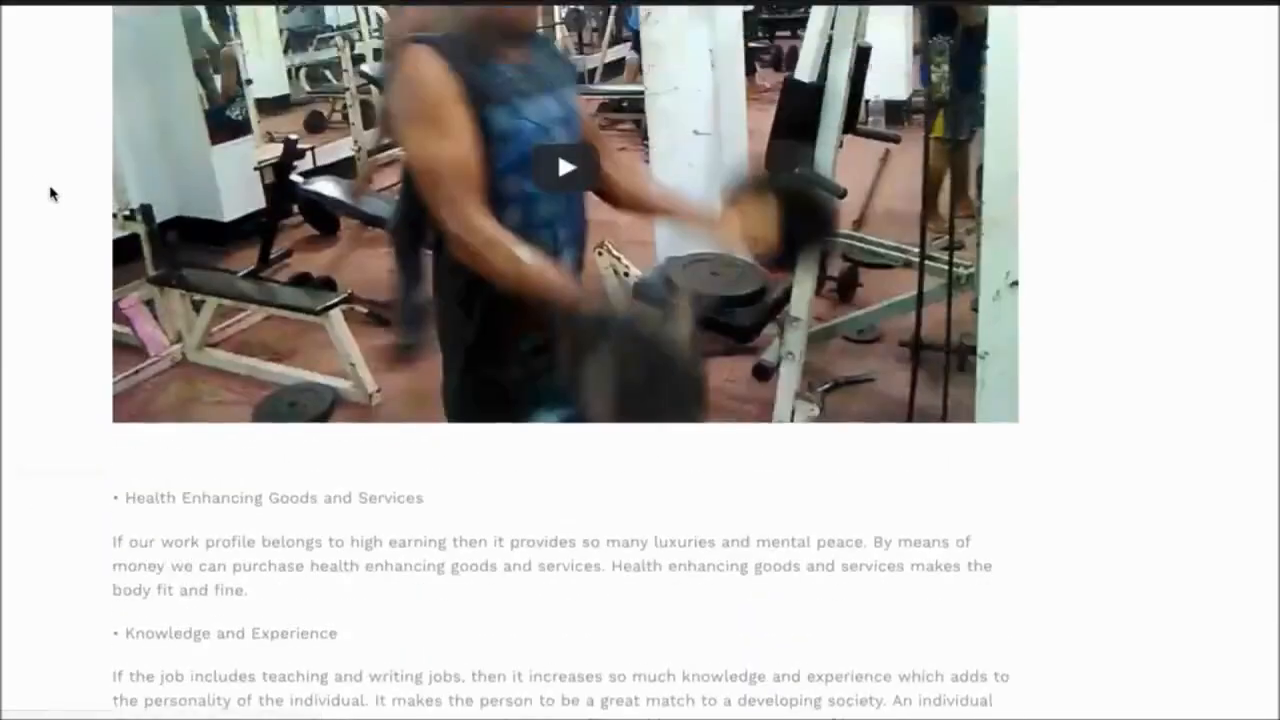
- Examine the opening line of the published article on the store's blog for the edit
scroll(50, 193, "up", 6)
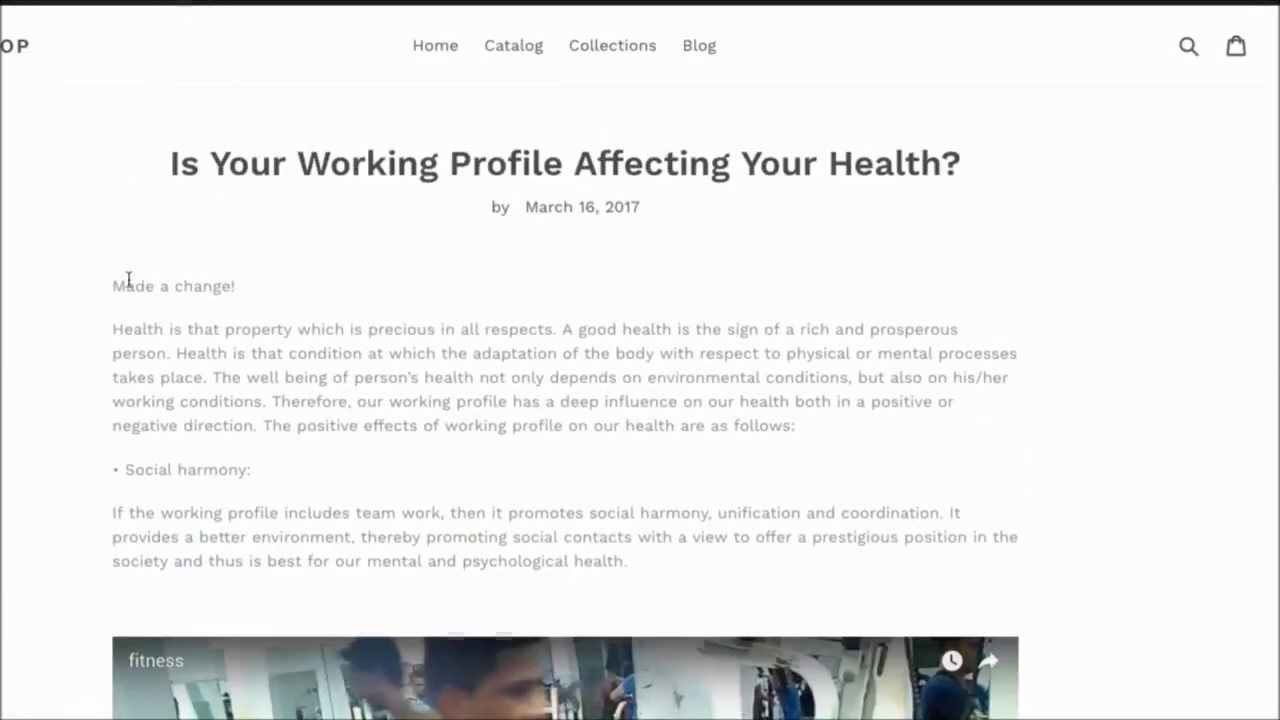
left_click_drag(128, 280, 303, 283)
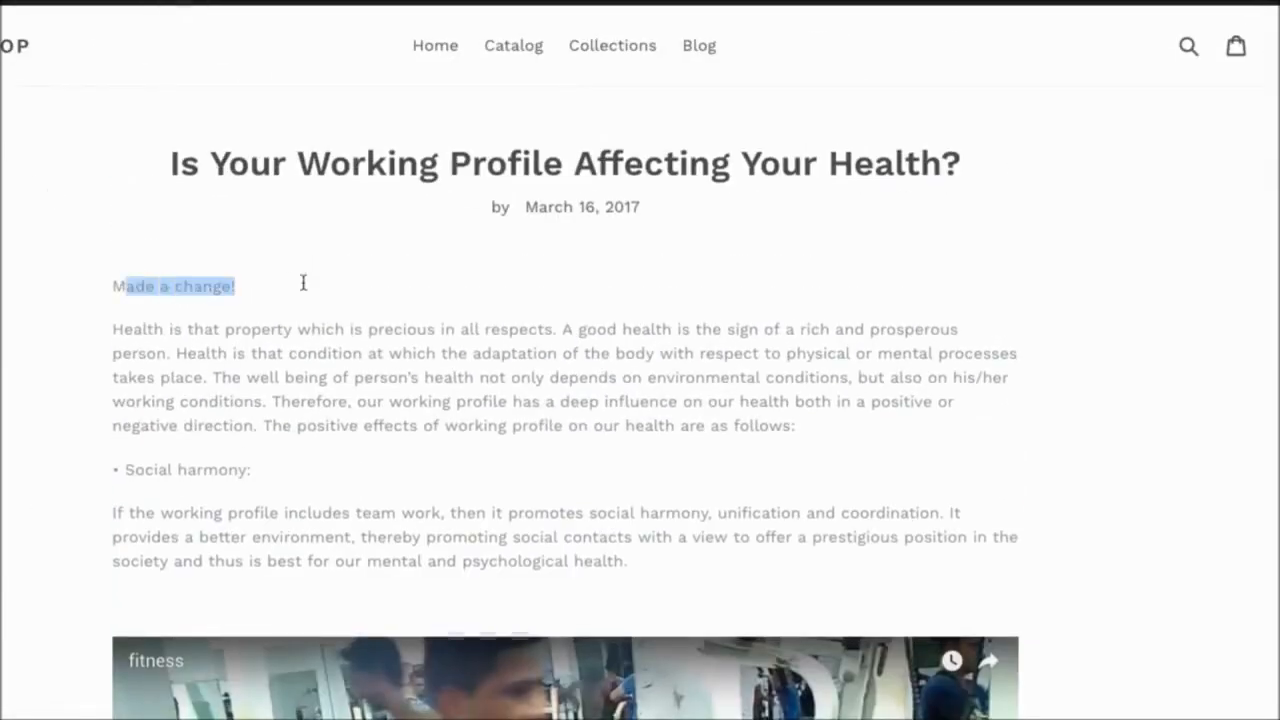
left_click(383, 294)
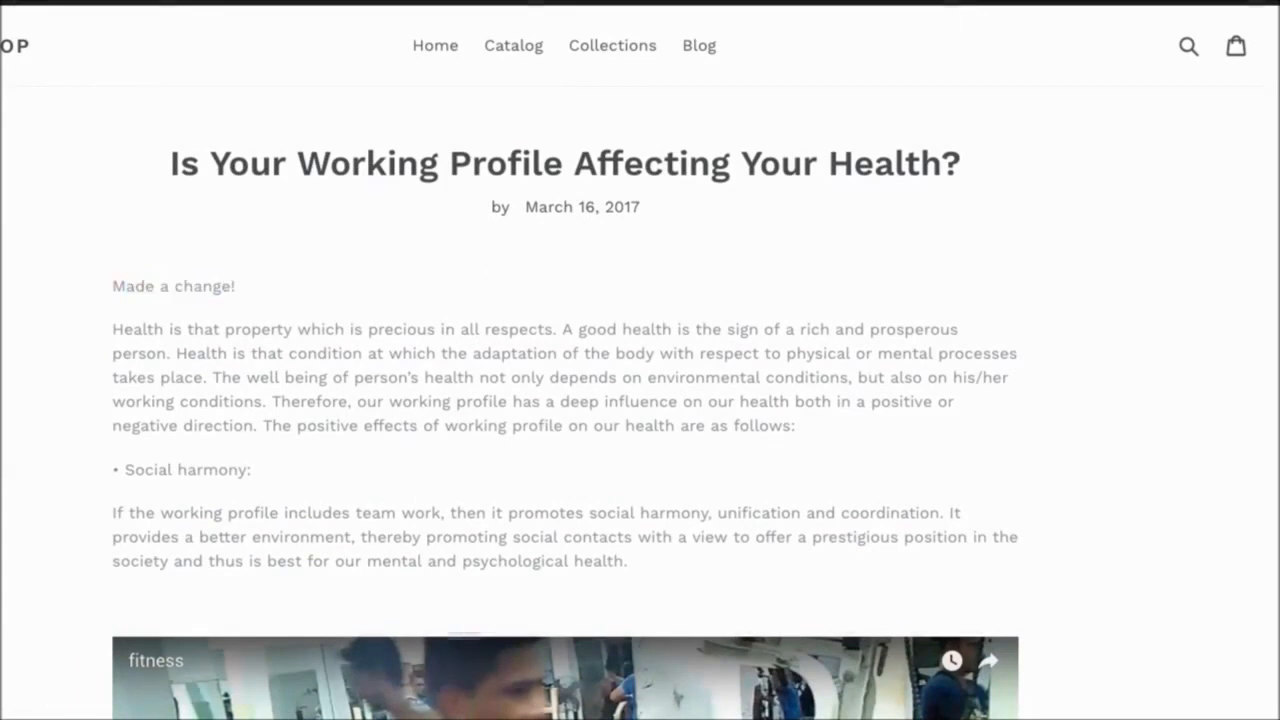